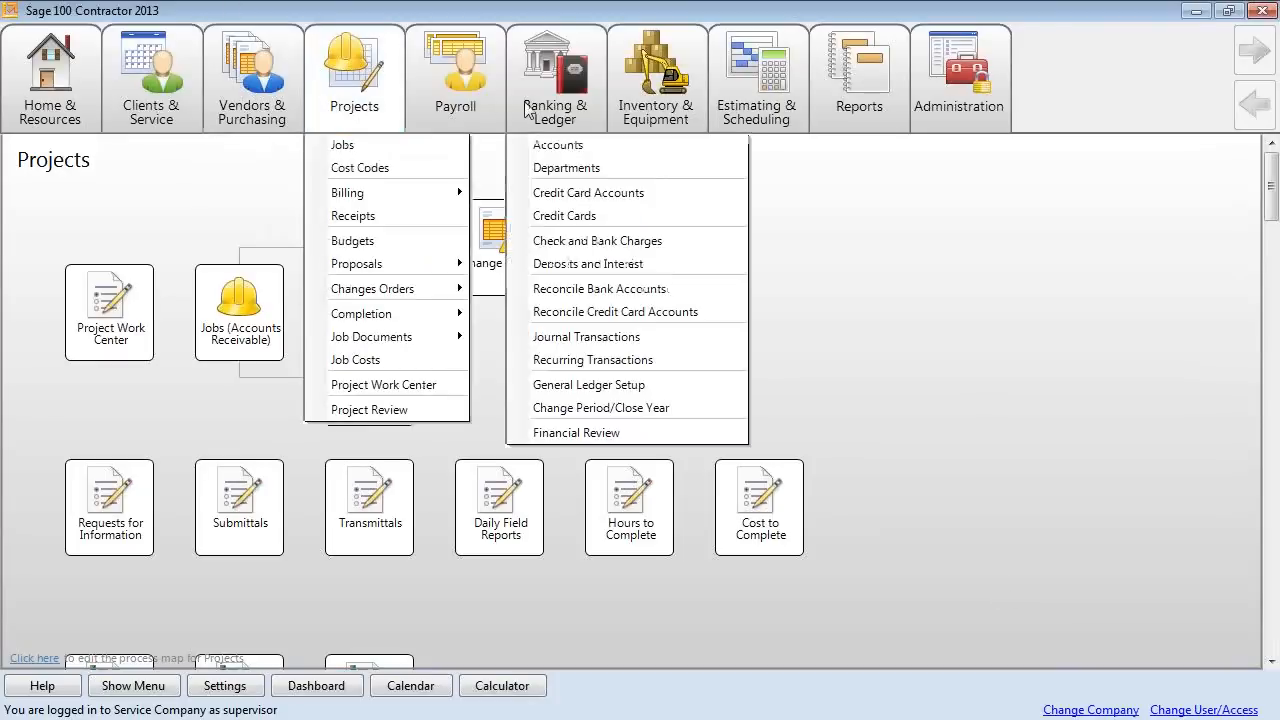
Step through the Payroll and Banking & Ledger areas to the Inventory & Equipment map, and show the side menu.
left_click(455, 85)
mouse_move(532, 100)
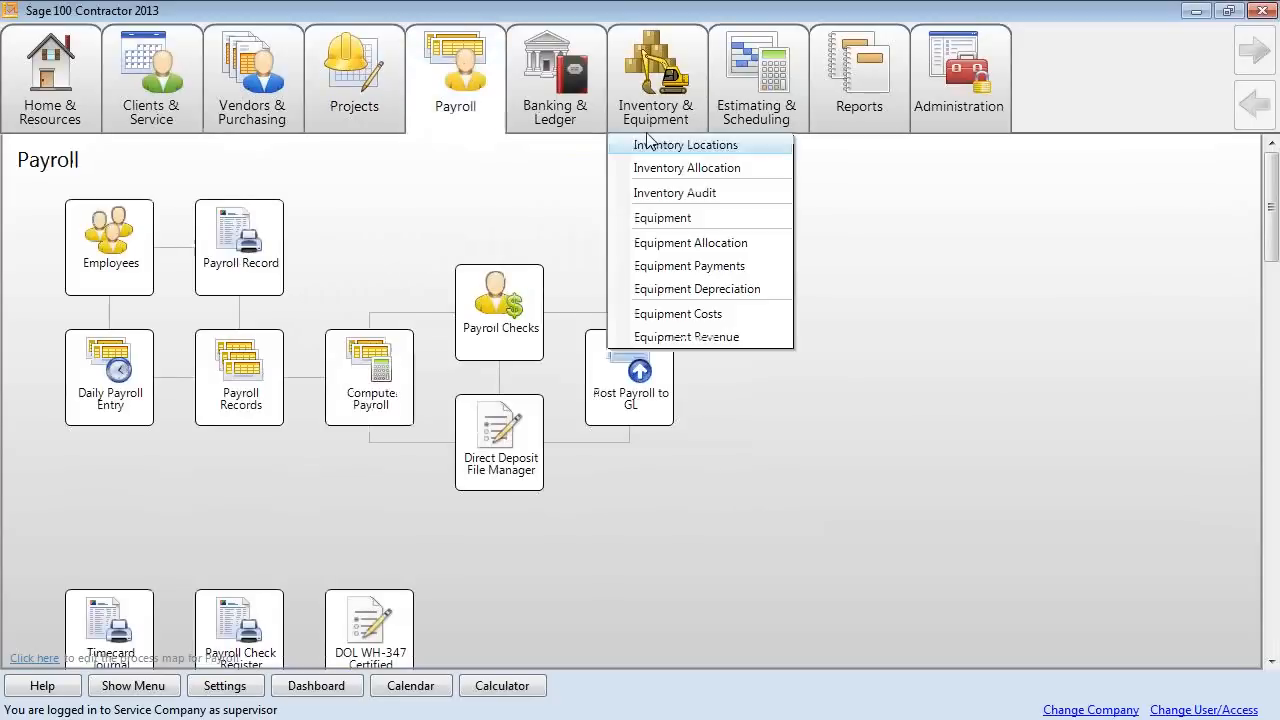
left_click(590, 108)
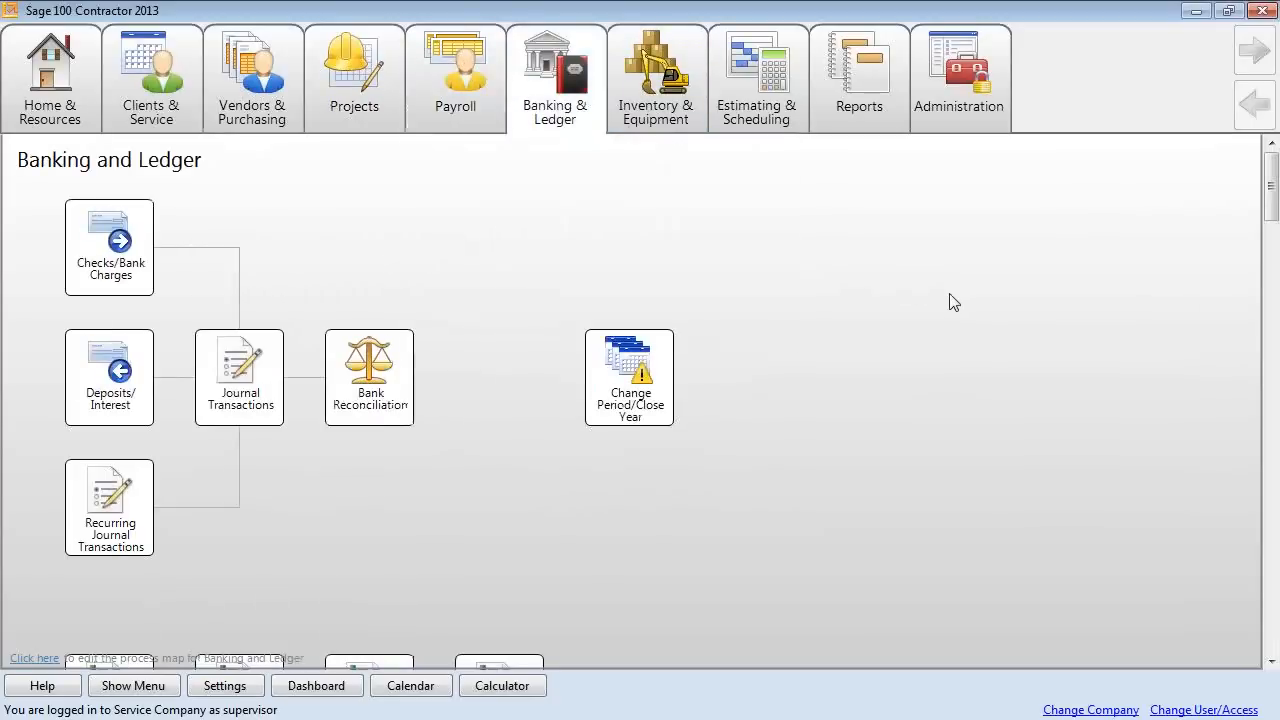
left_click(678, 75)
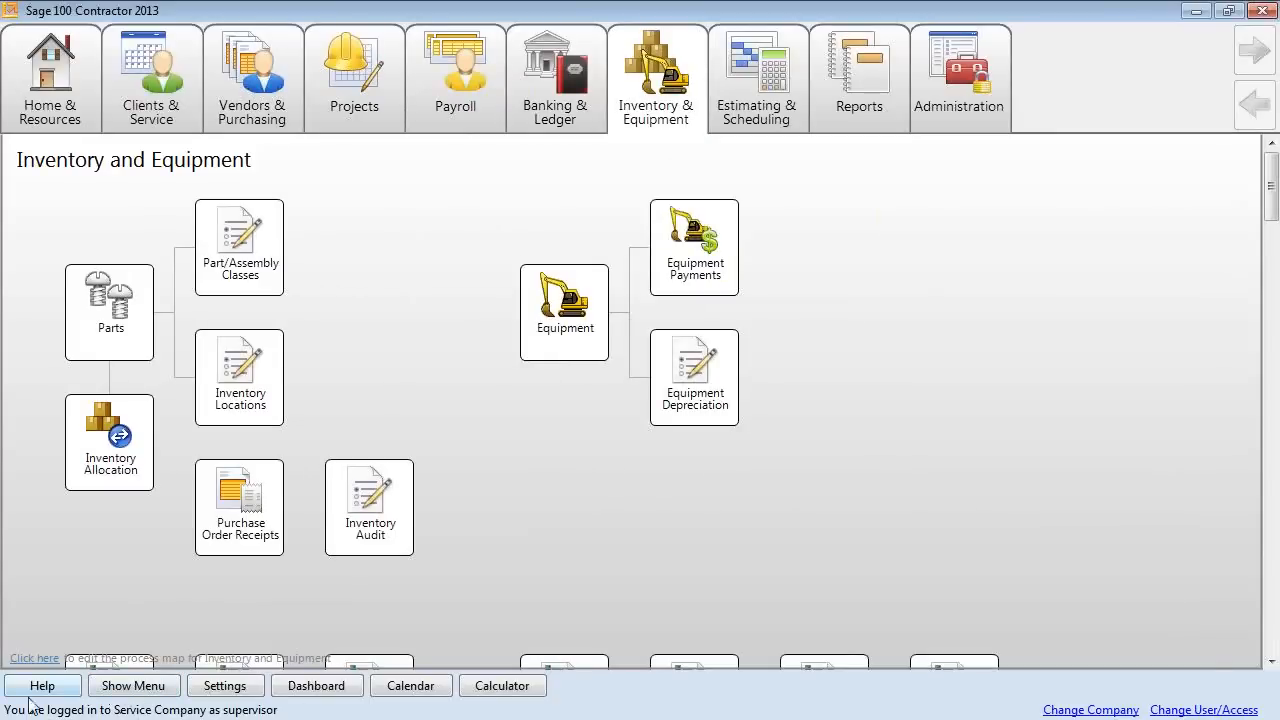
left_click(157, 688)
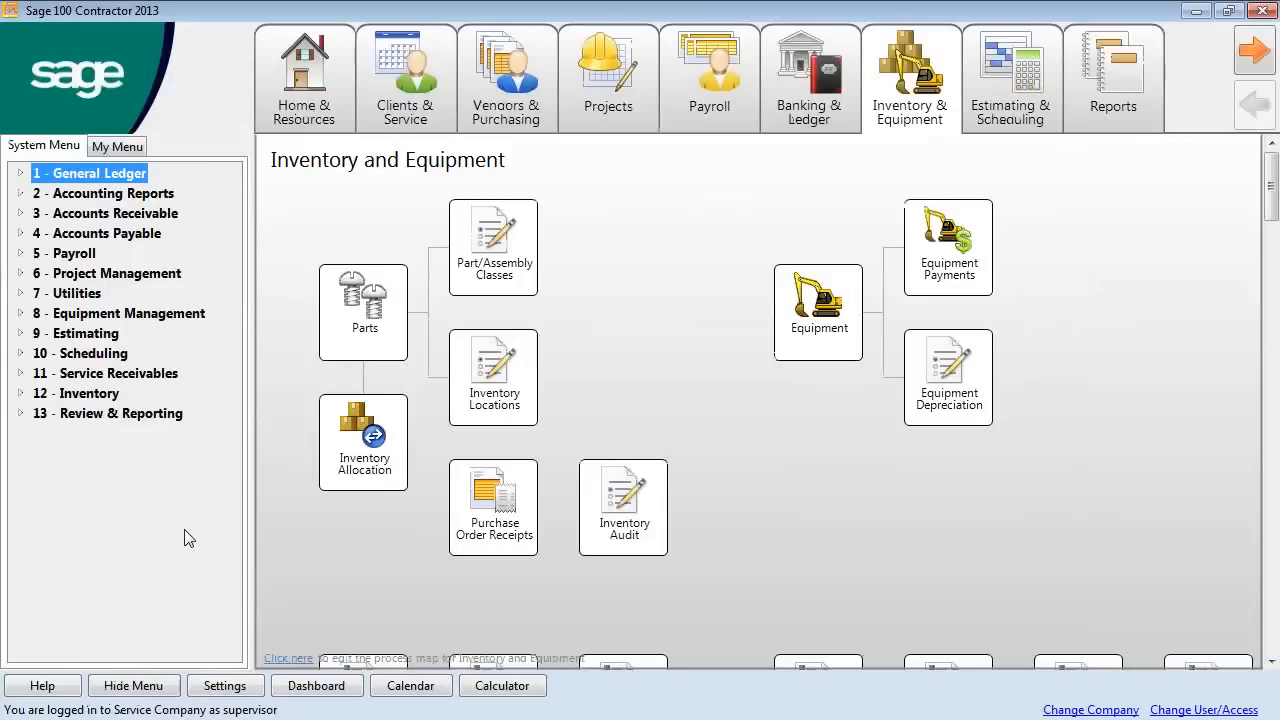
Compare My Menu with System Menu, expanding and collapsing 2 - Accounting Reports, then hide the menu panel.
left_click(122, 147)
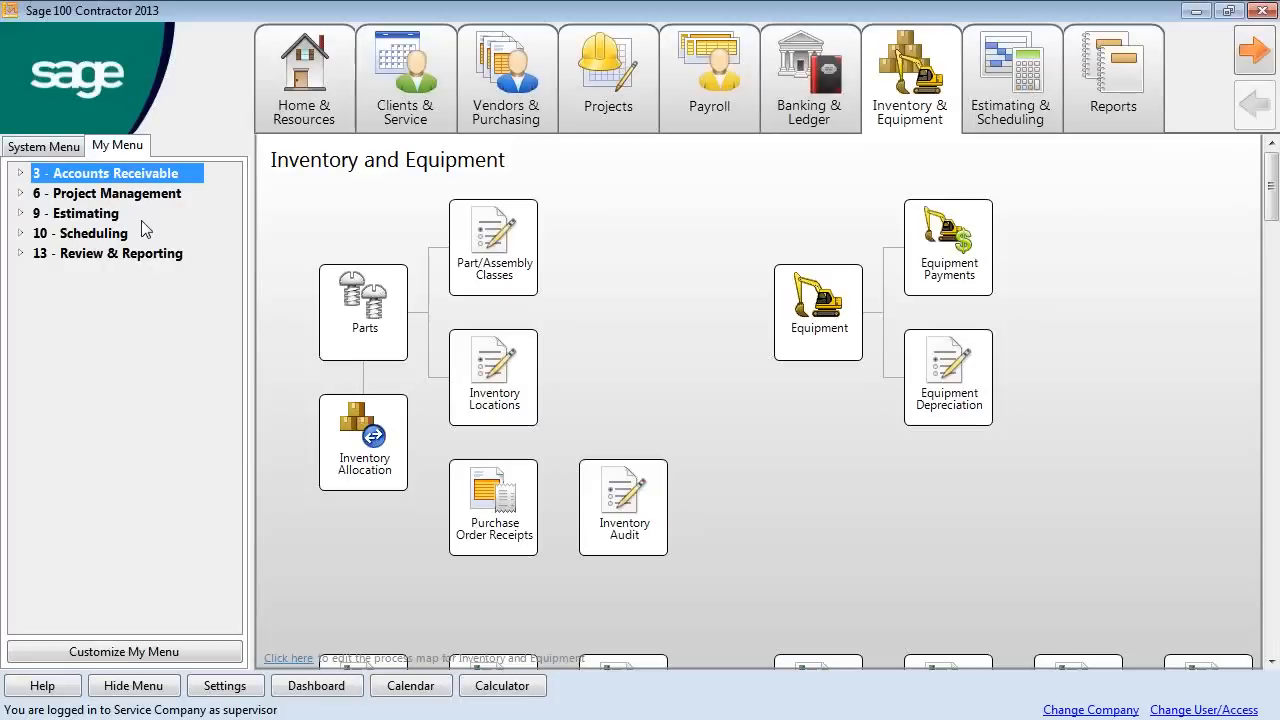
left_click(72, 147)
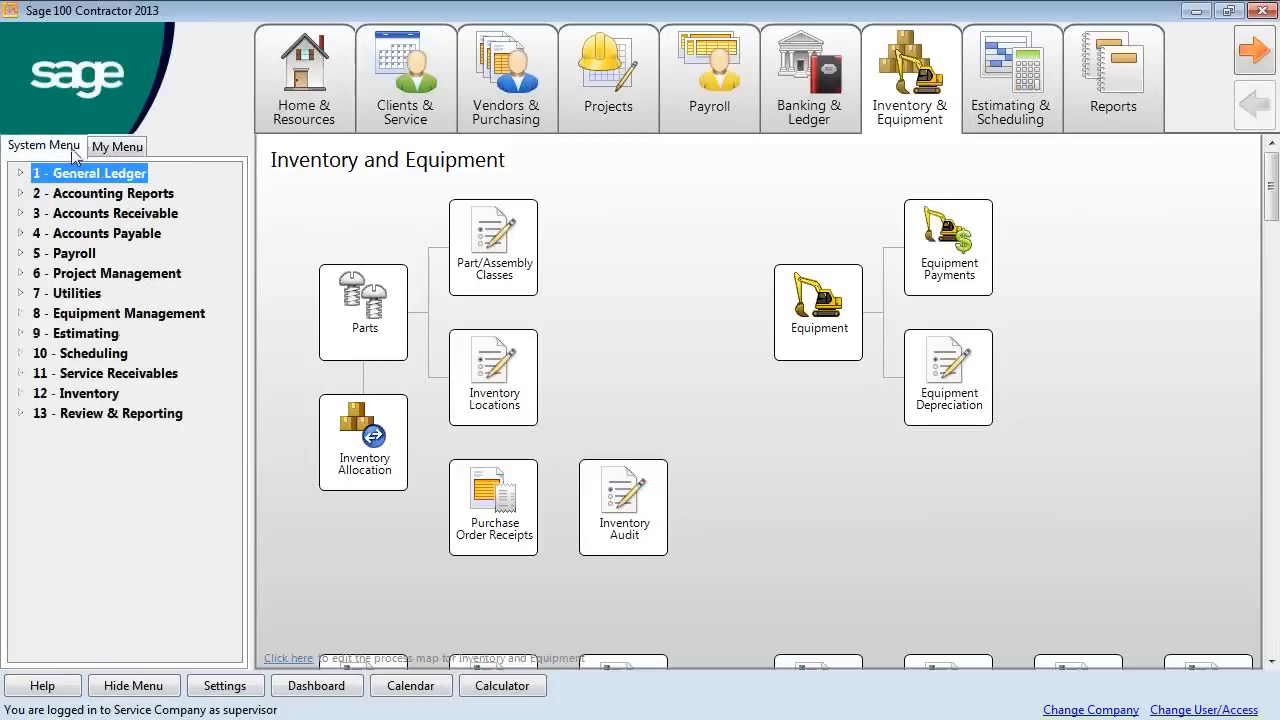
left_click(24, 193)
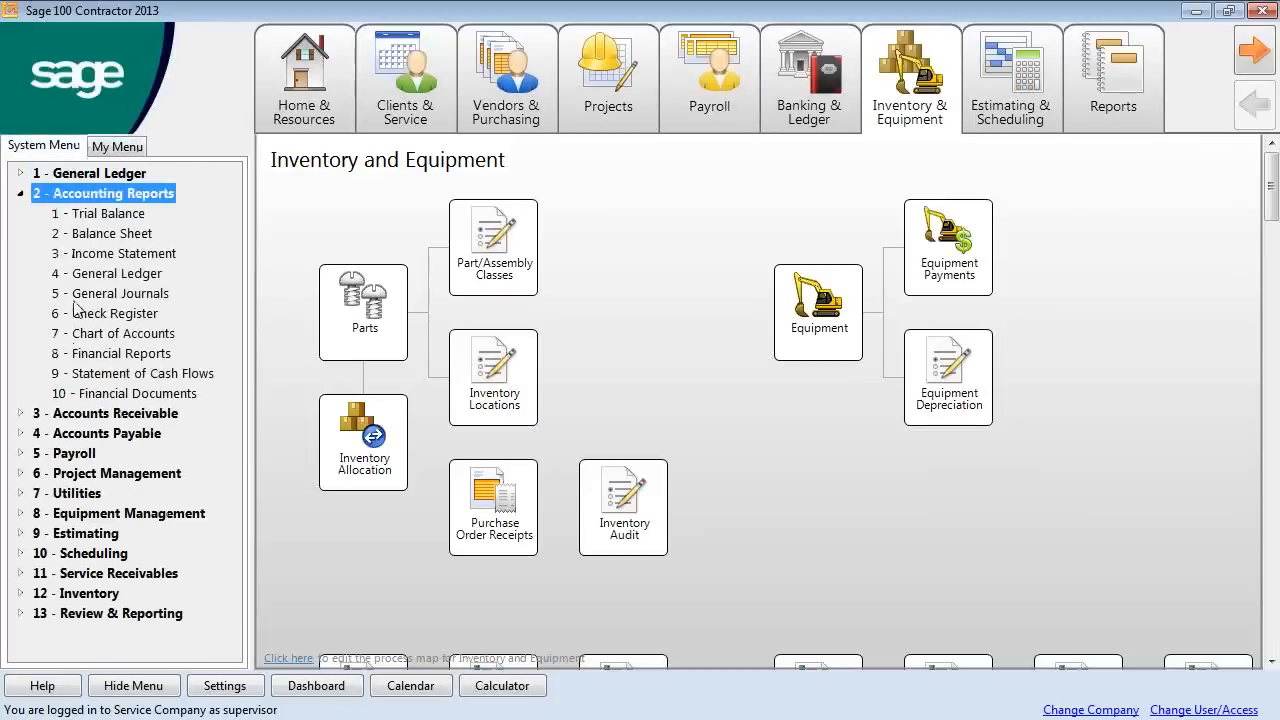
left_click(24, 193)
left_click(108, 146)
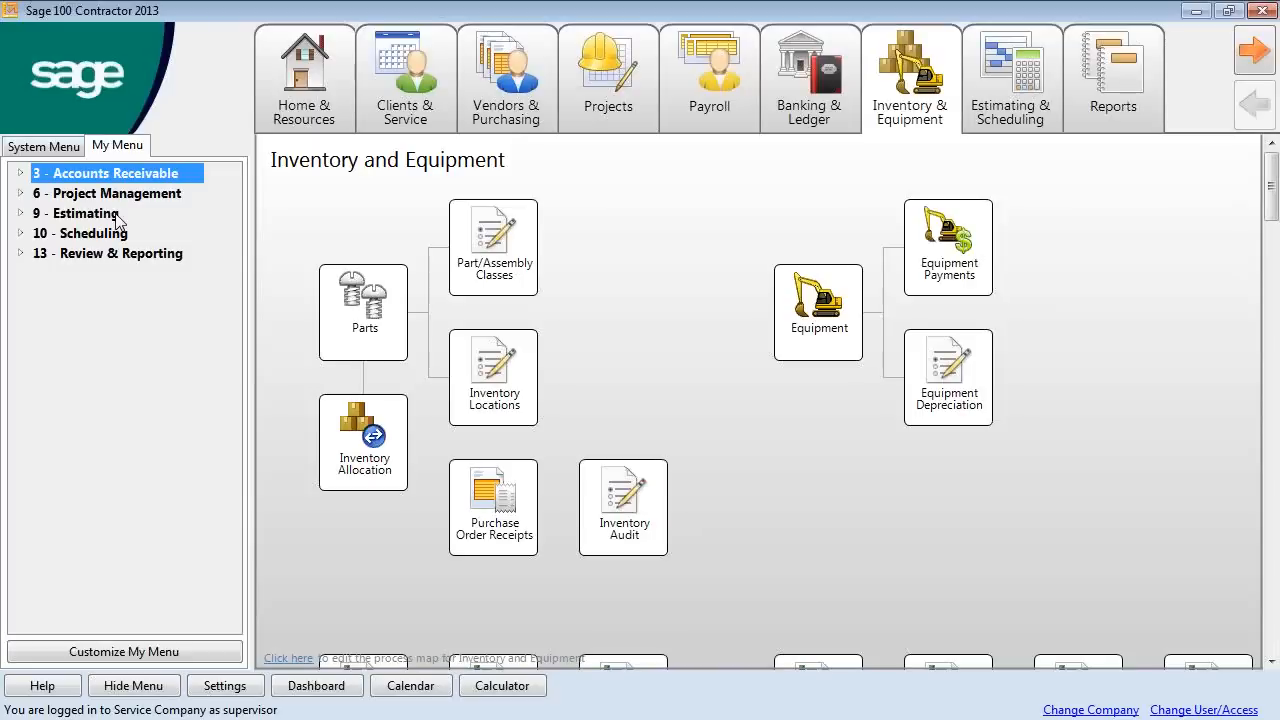
left_click(156, 688)
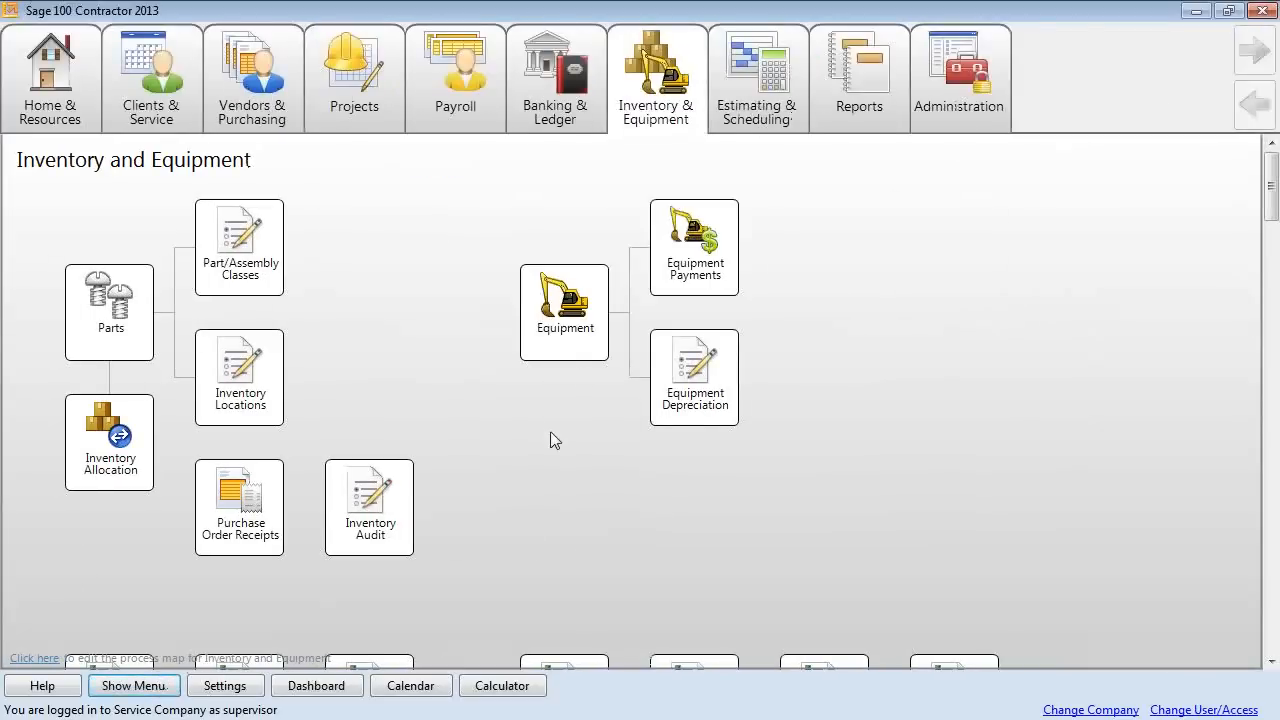
Scroll the Inventory and Equipment map down to its report tiles and back, then switch to Clients & Service.
left_click(1269, 662)
left_click(1269, 662)
left_click(1269, 662)
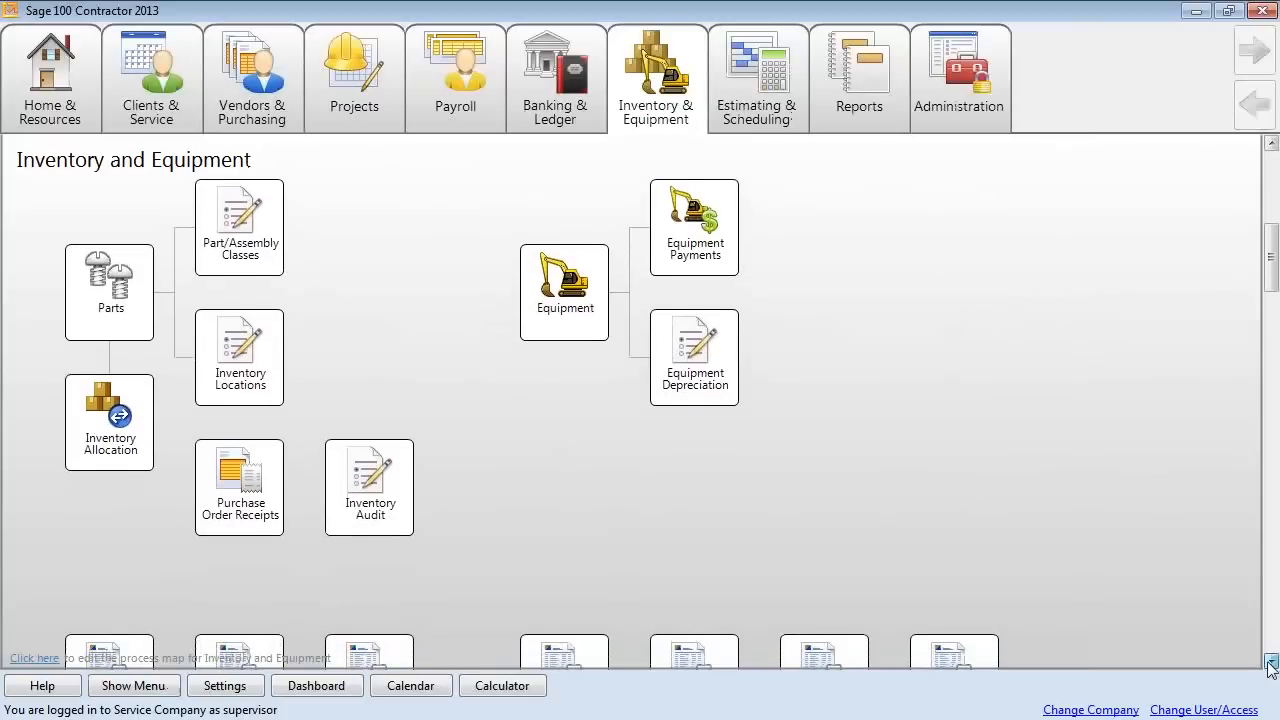
left_click(1270, 662)
left_click(1270, 662)
left_click_drag(1274, 305, 1272, 608)
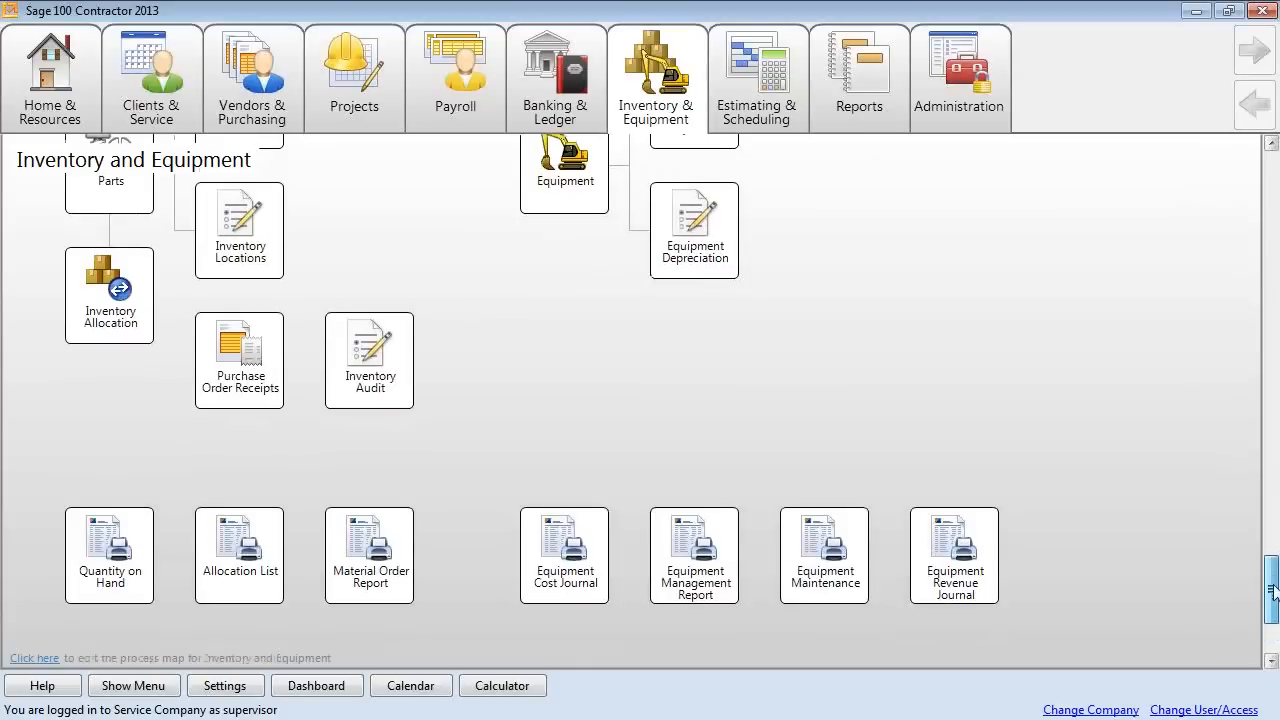
left_click_drag(1272, 590, 1275, 221)
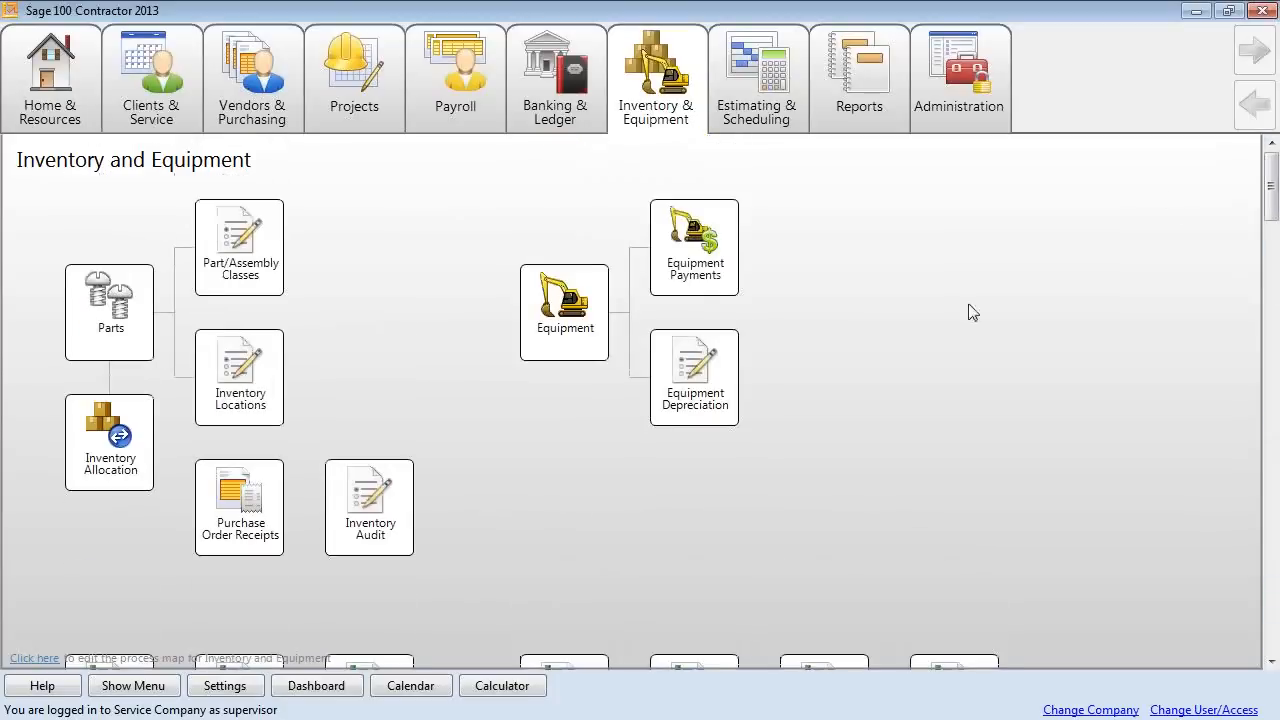
left_click(179, 82)
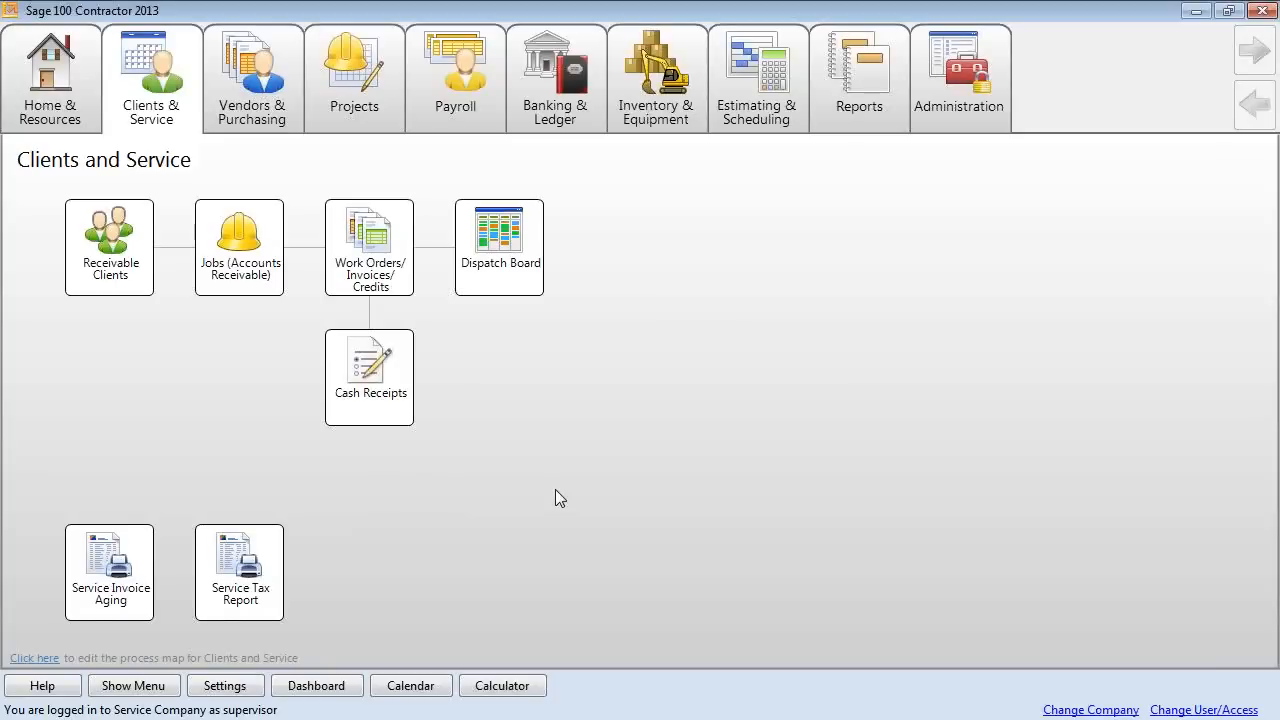
Open the Dashboard, drill into the 53,118.05 Overdue > 30 service receivables, then exit that report.
left_click(340, 688)
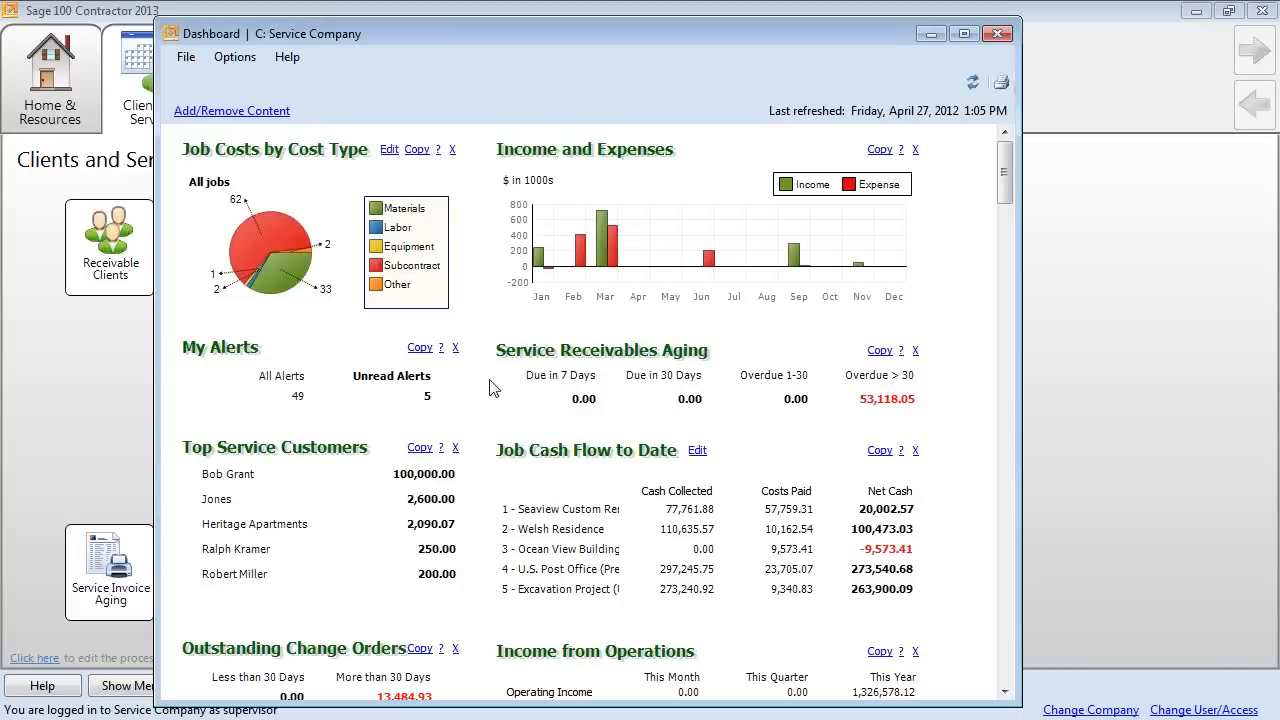
left_click(887, 399)
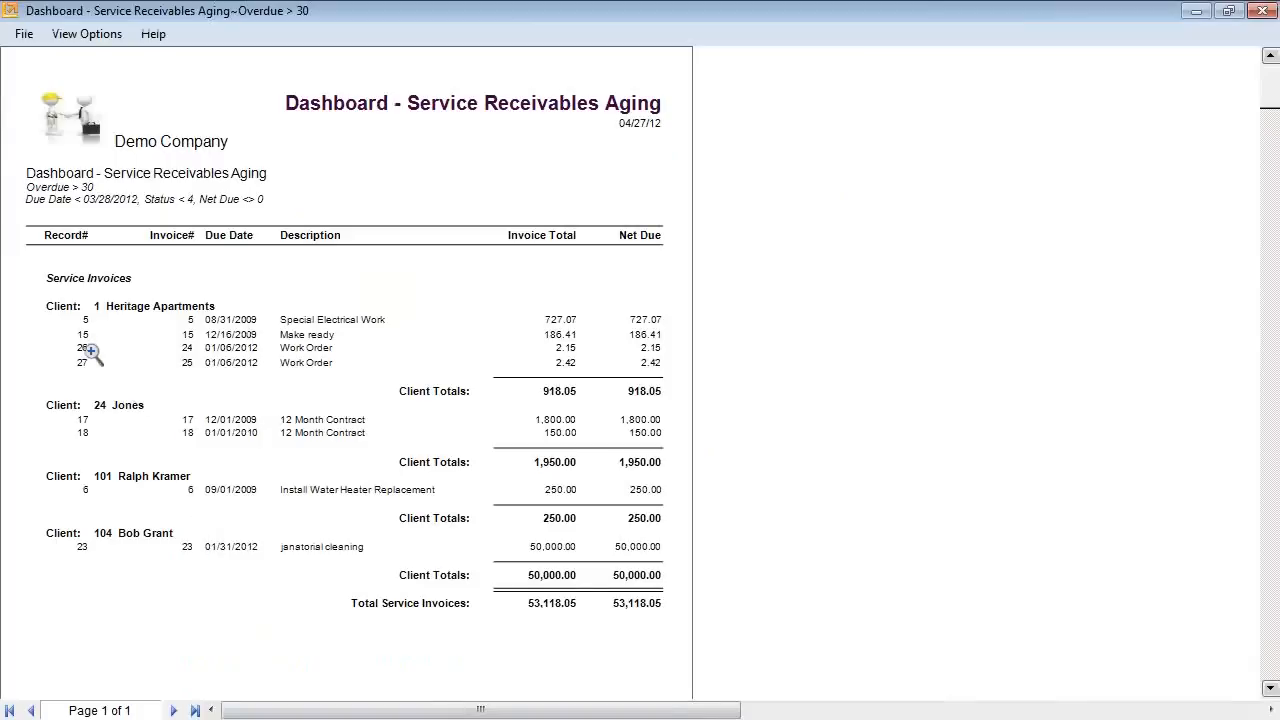
left_click(24, 34)
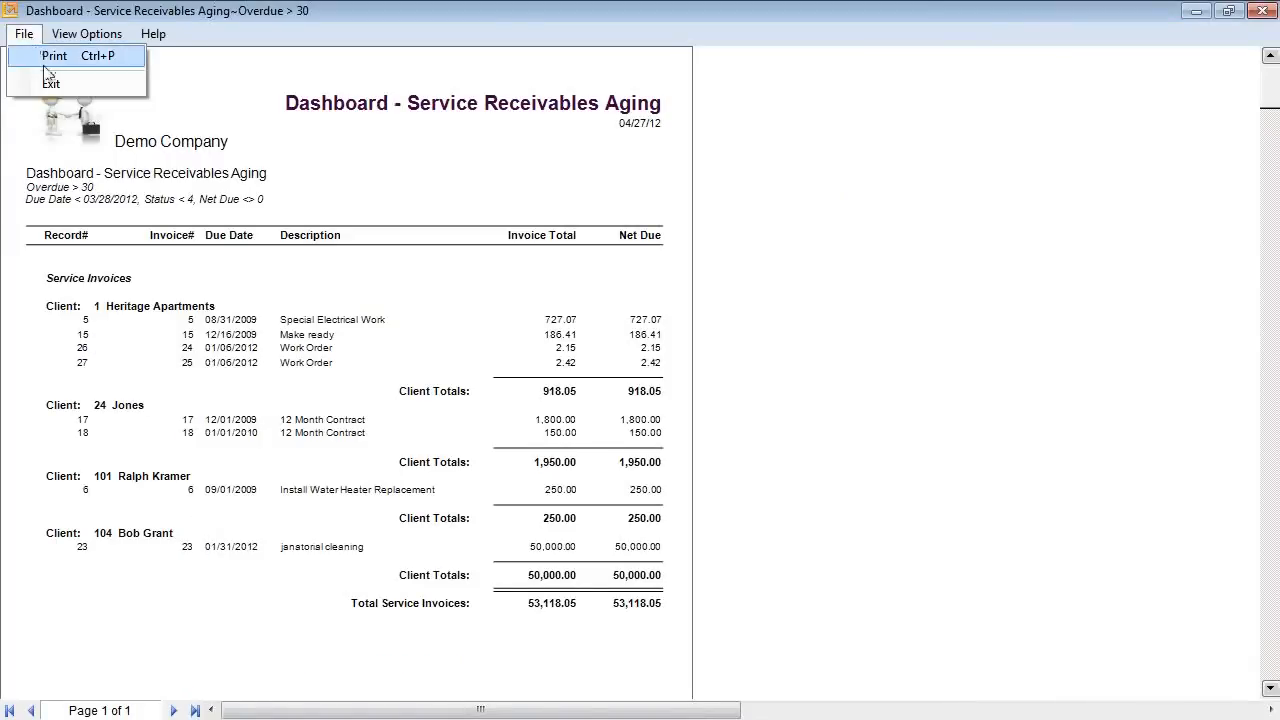
left_click(49, 81)
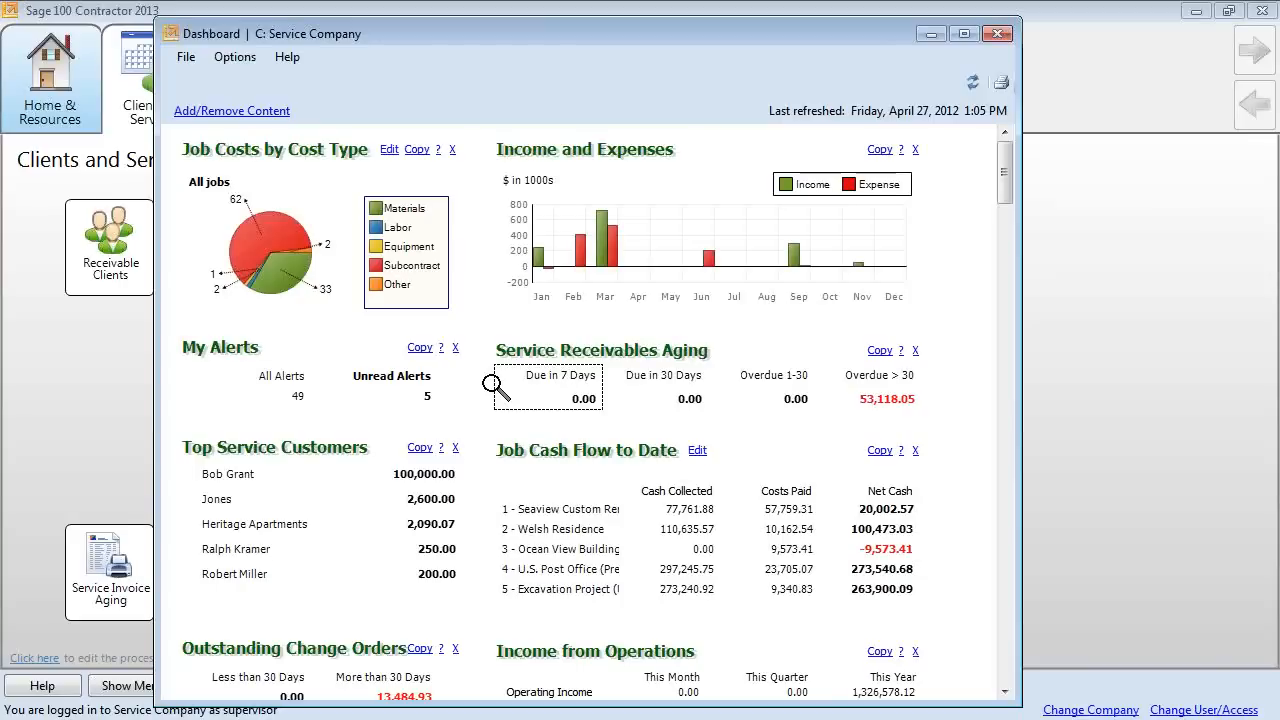
Read the New Jobs Added, Past Due Work Orders and posting-period invoice warning alerts, then close the viewer.
left_click(428, 400)
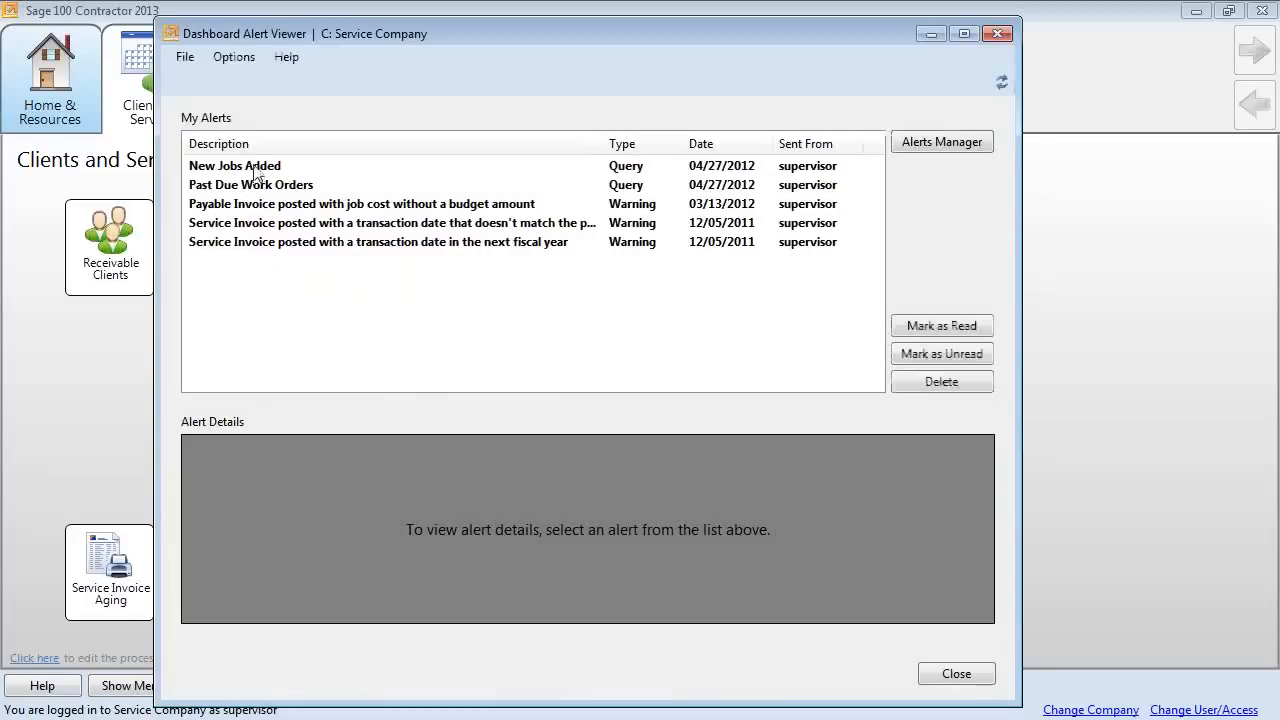
left_click(256, 170)
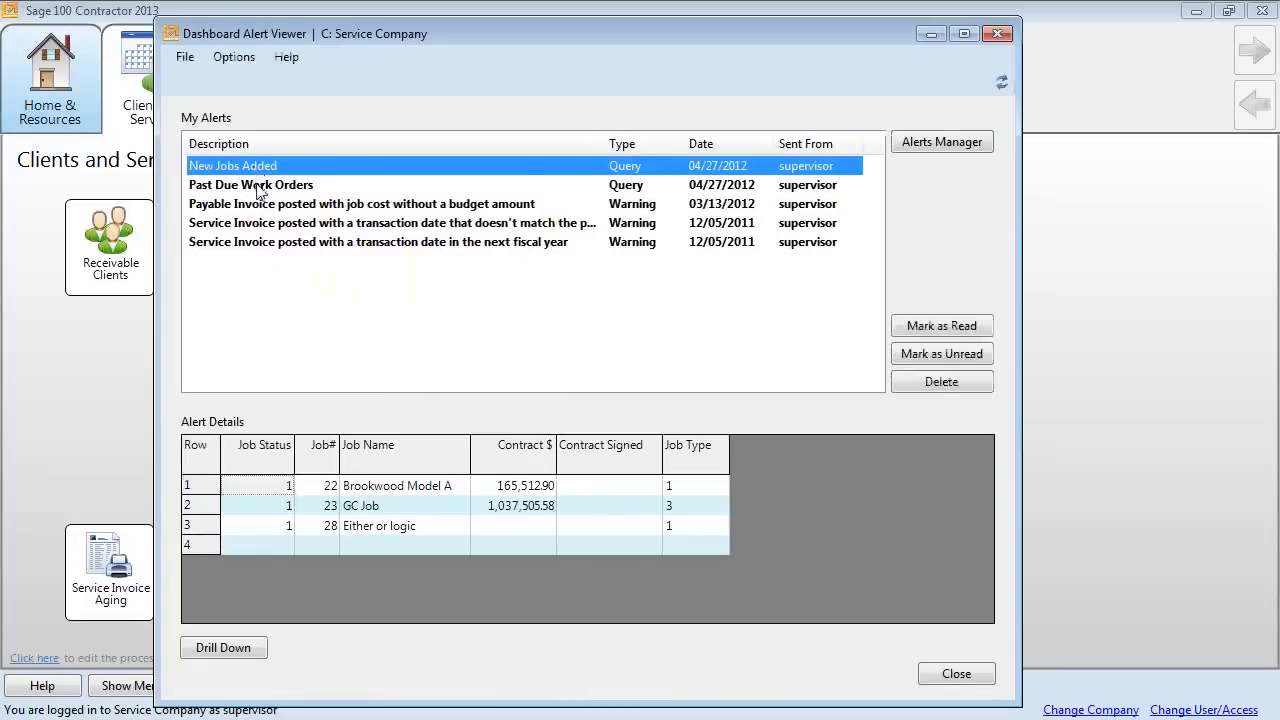
left_click(256, 186)
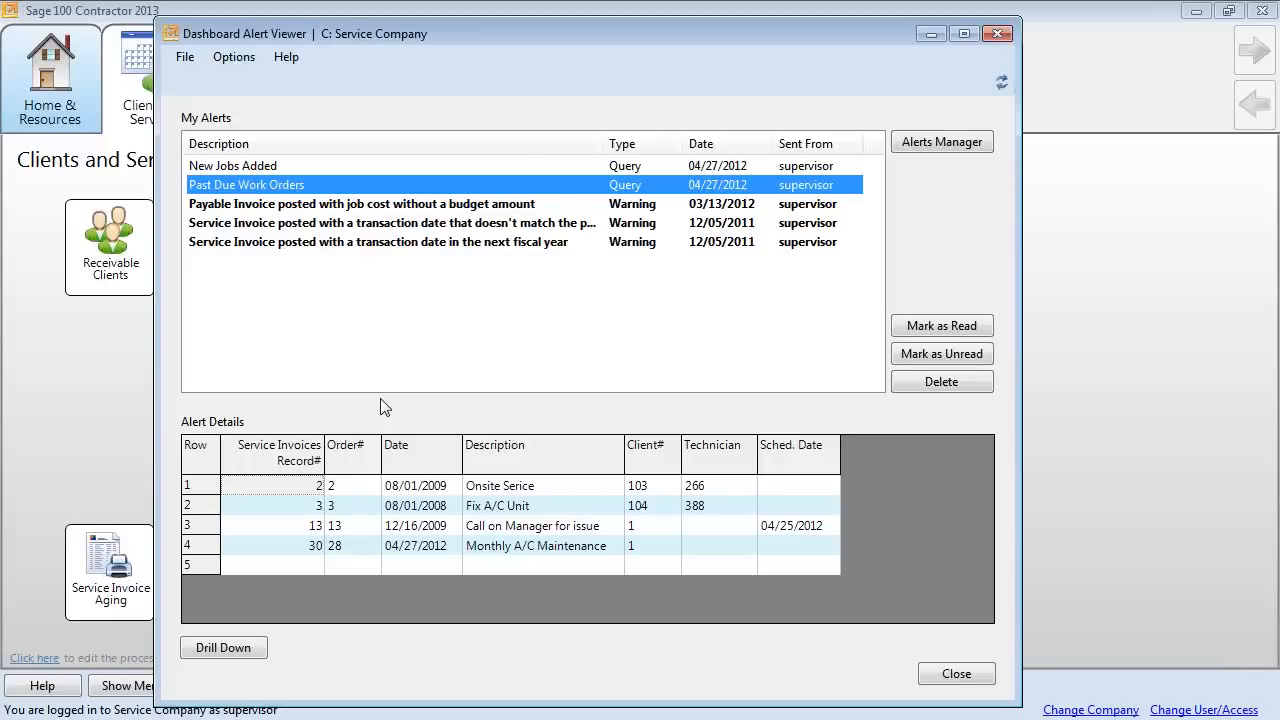
left_click(346, 226)
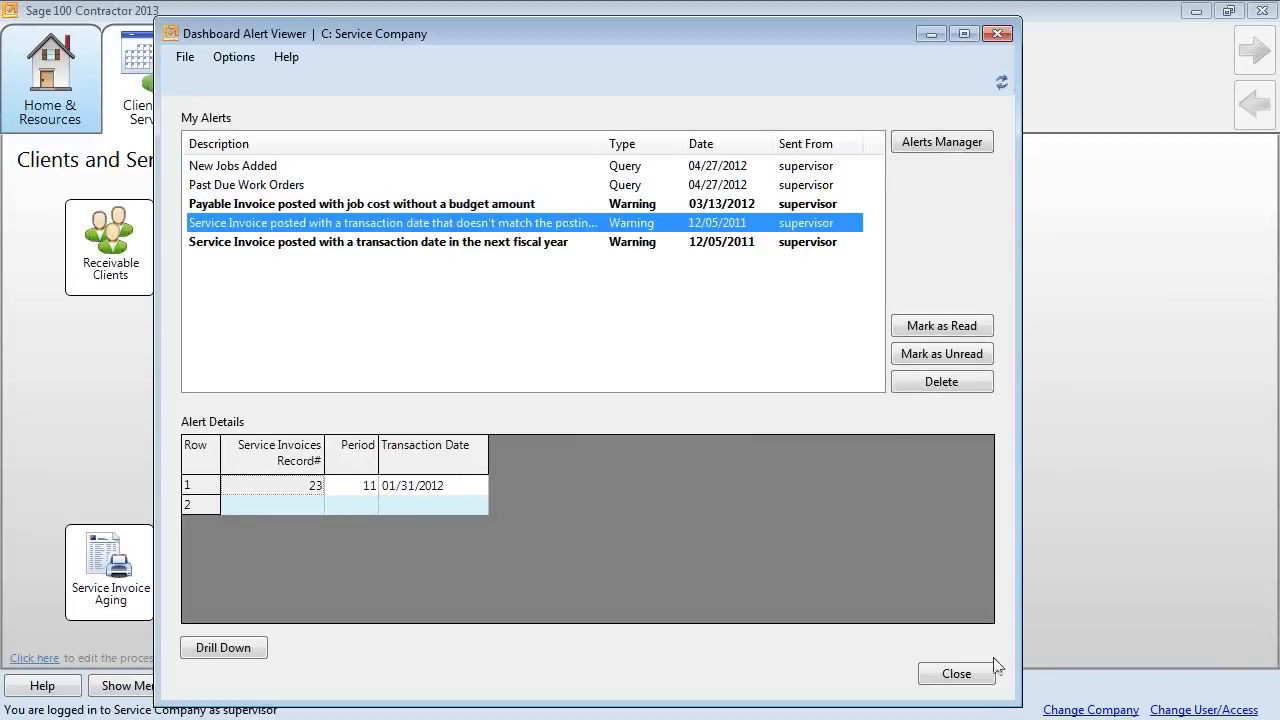
left_click(980, 682)
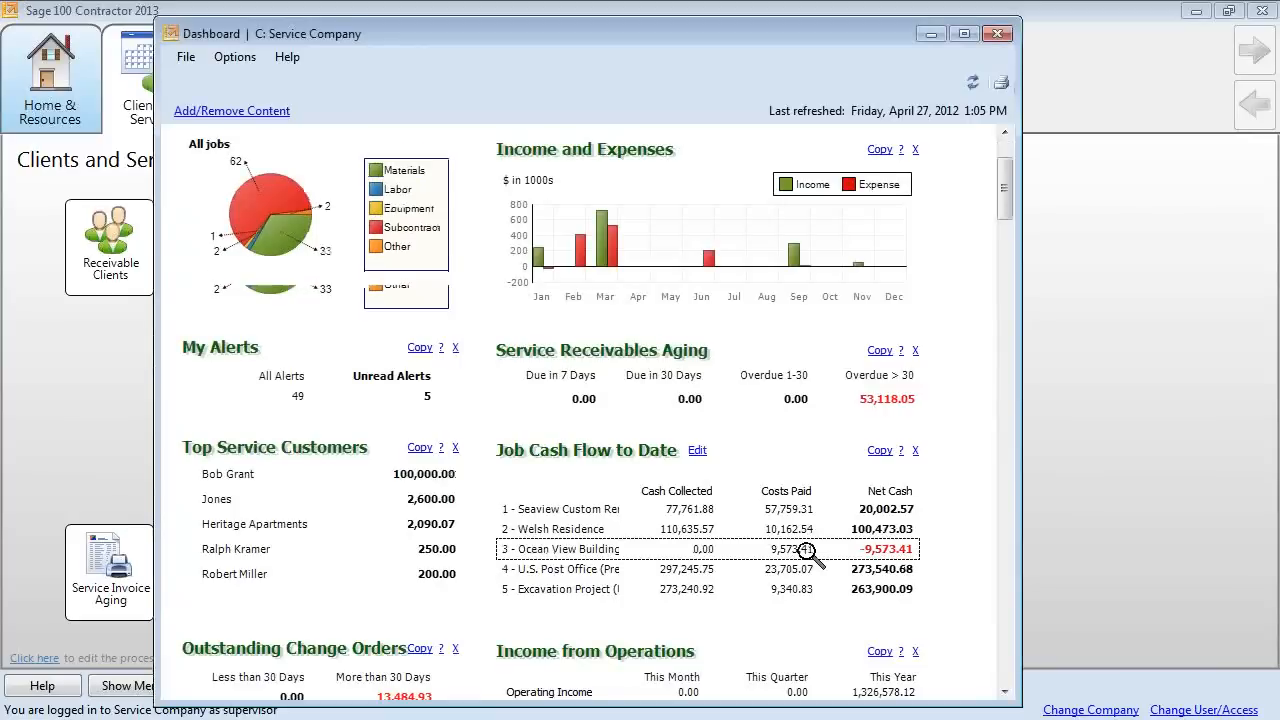
Drill into this year's income from operations and view the Income Statement at 100% zoom.
scroll(880, 555, "down", 3)
scroll(806, 560, "down", 6)
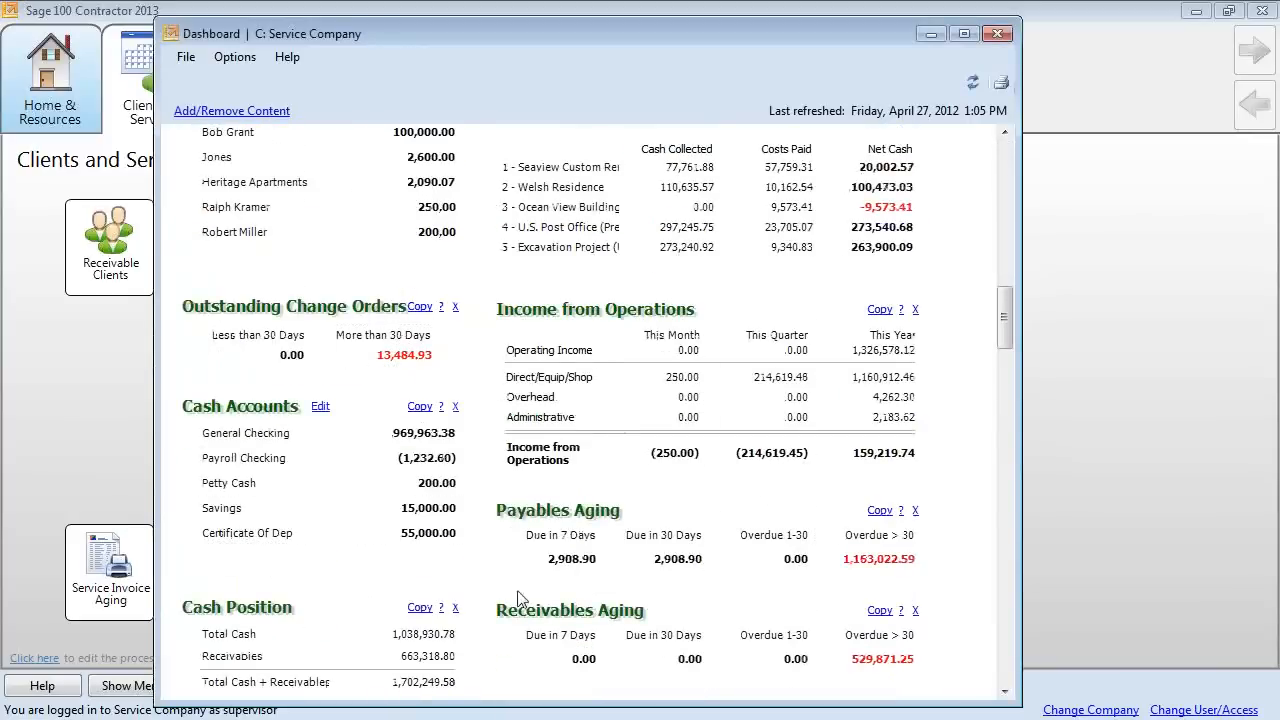
scroll(875, 635, "down", 1)
scroll(870, 638, "down", 6)
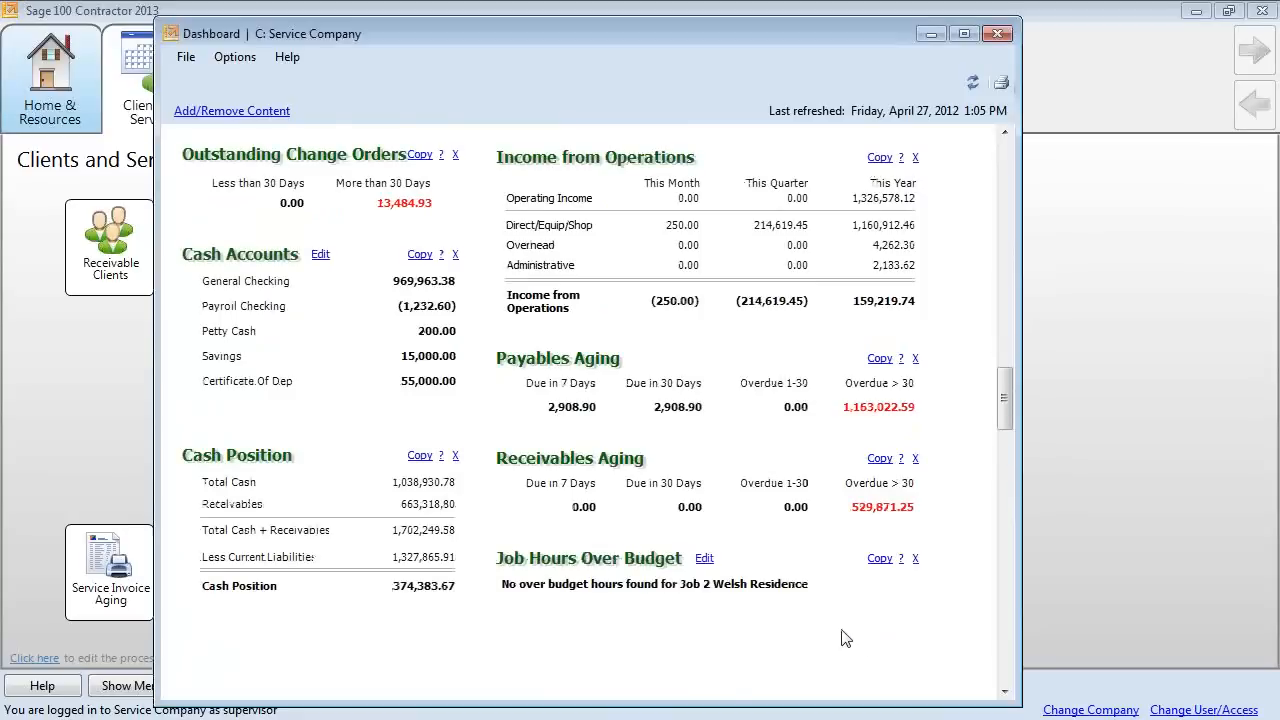
scroll(843, 638, "up", 7)
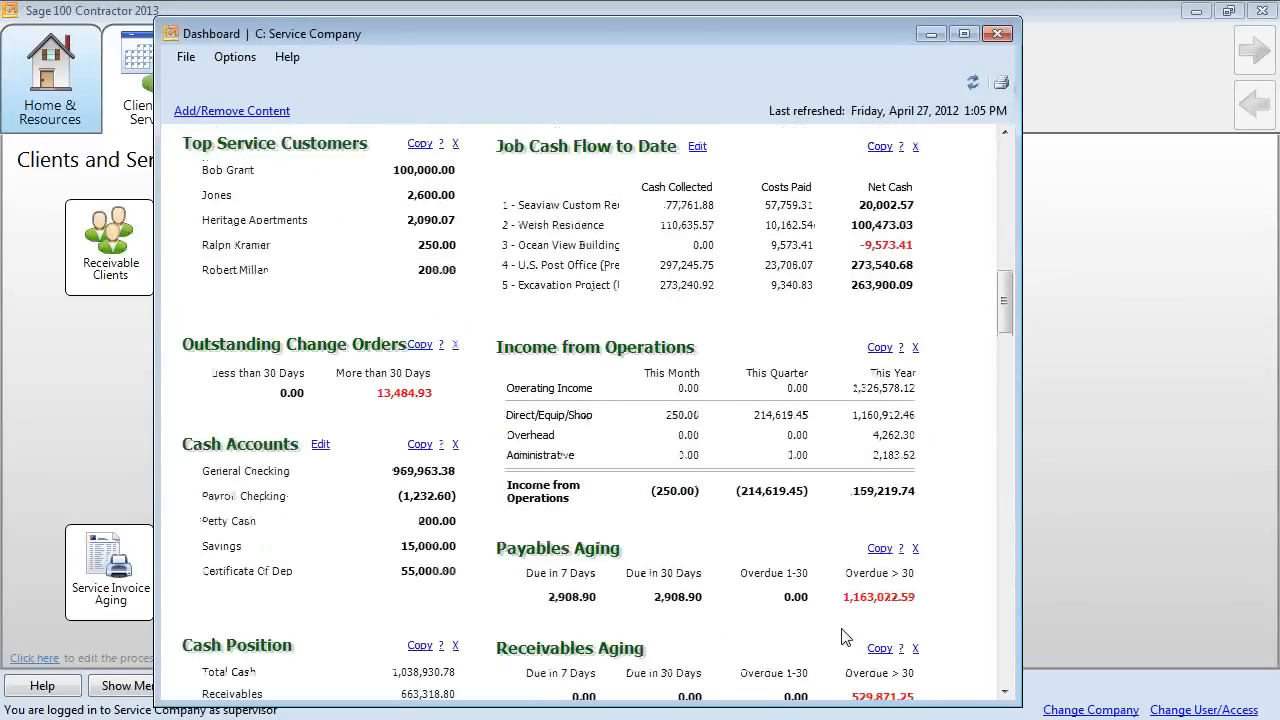
left_click(868, 433)
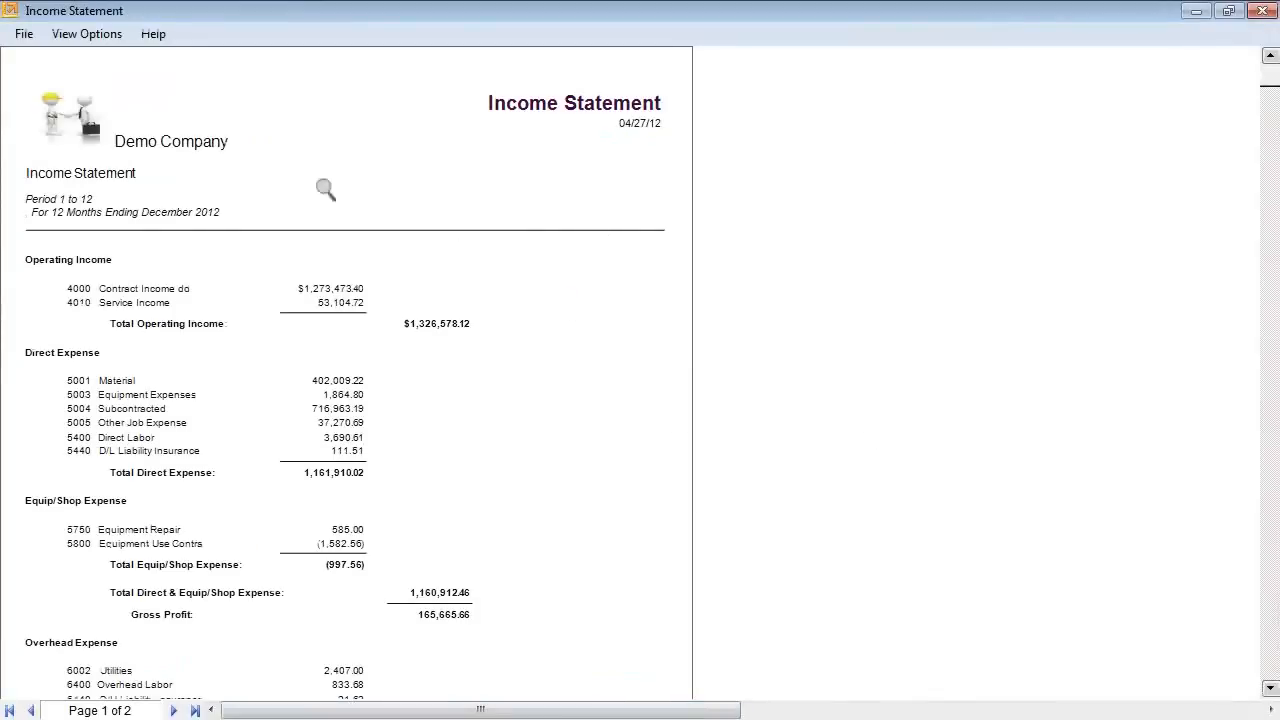
left_click(87, 35)
left_click(92, 55)
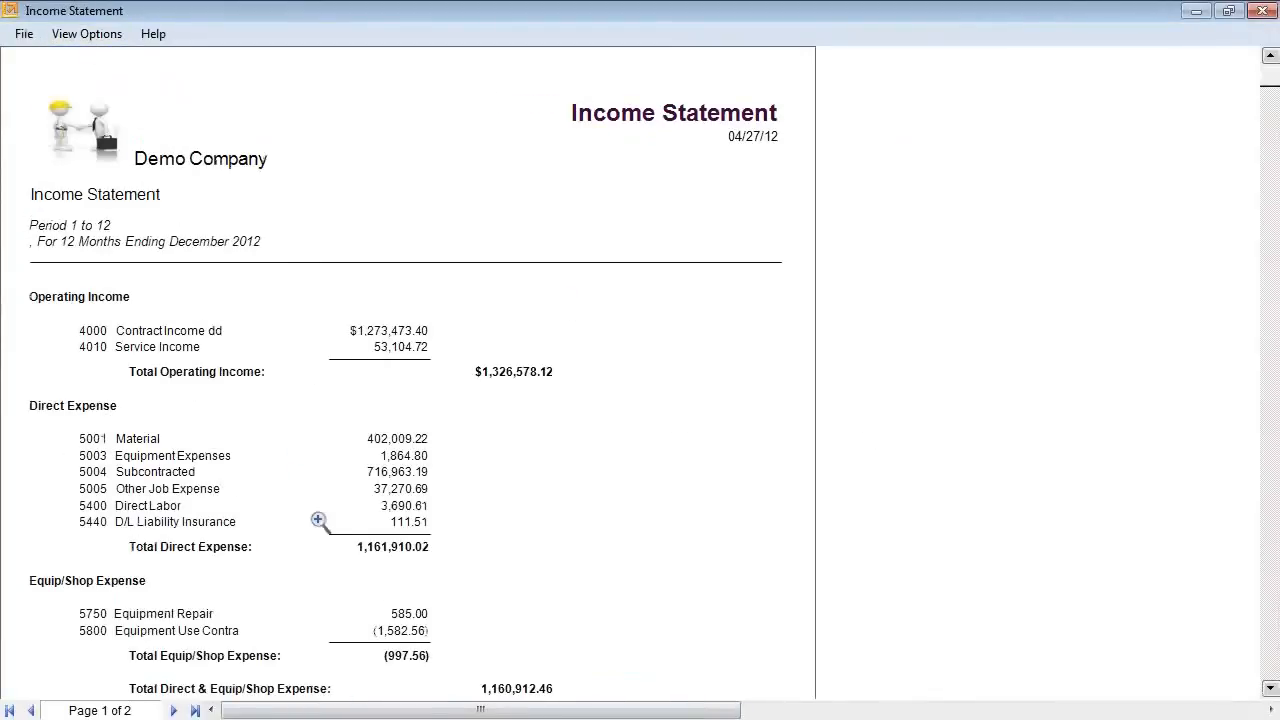
Drill into the 5001 Material ledger entries, then exit both the General Ledger and Income Statement.
left_click(403, 438)
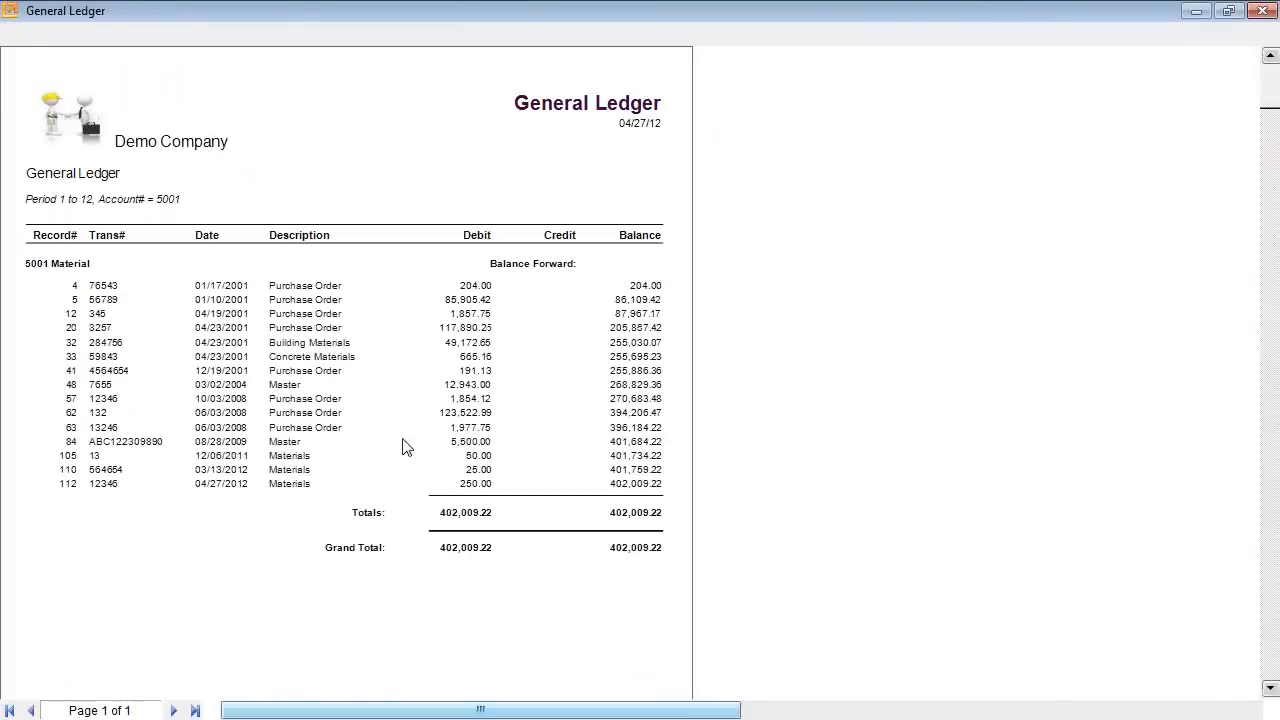
left_click(24, 33)
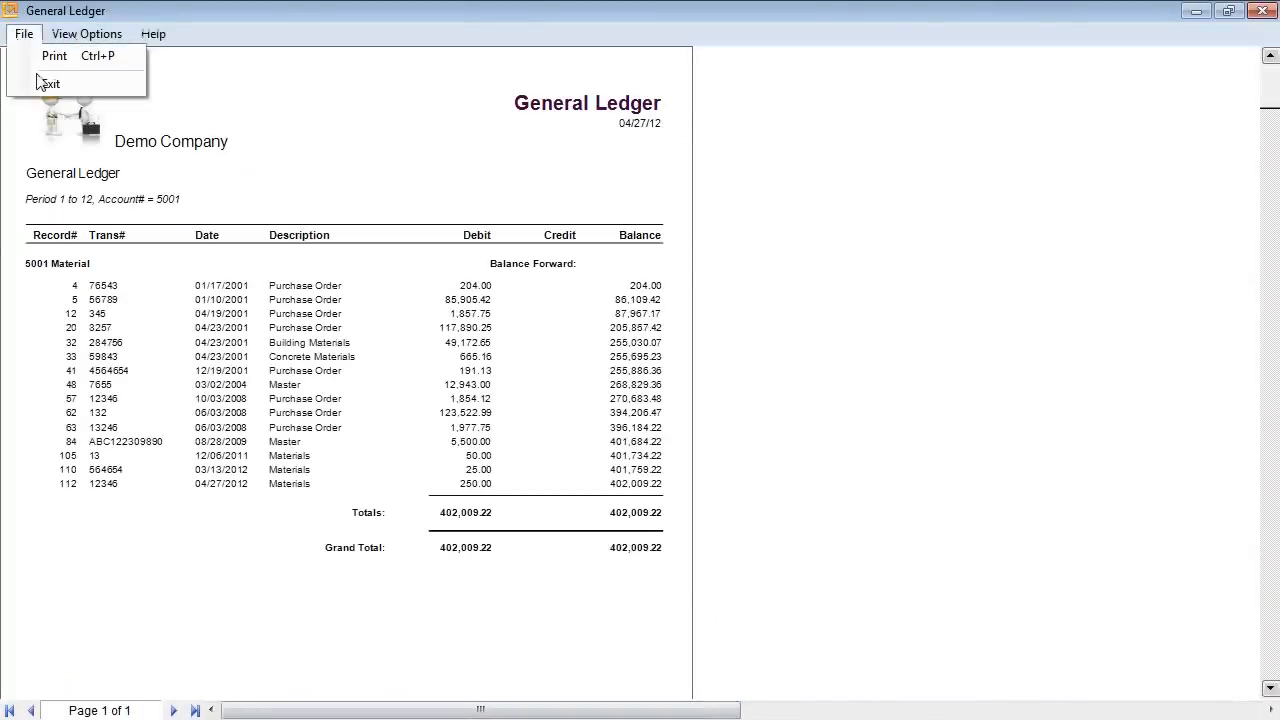
left_click(44, 83)
left_click(23, 35)
left_click(44, 81)
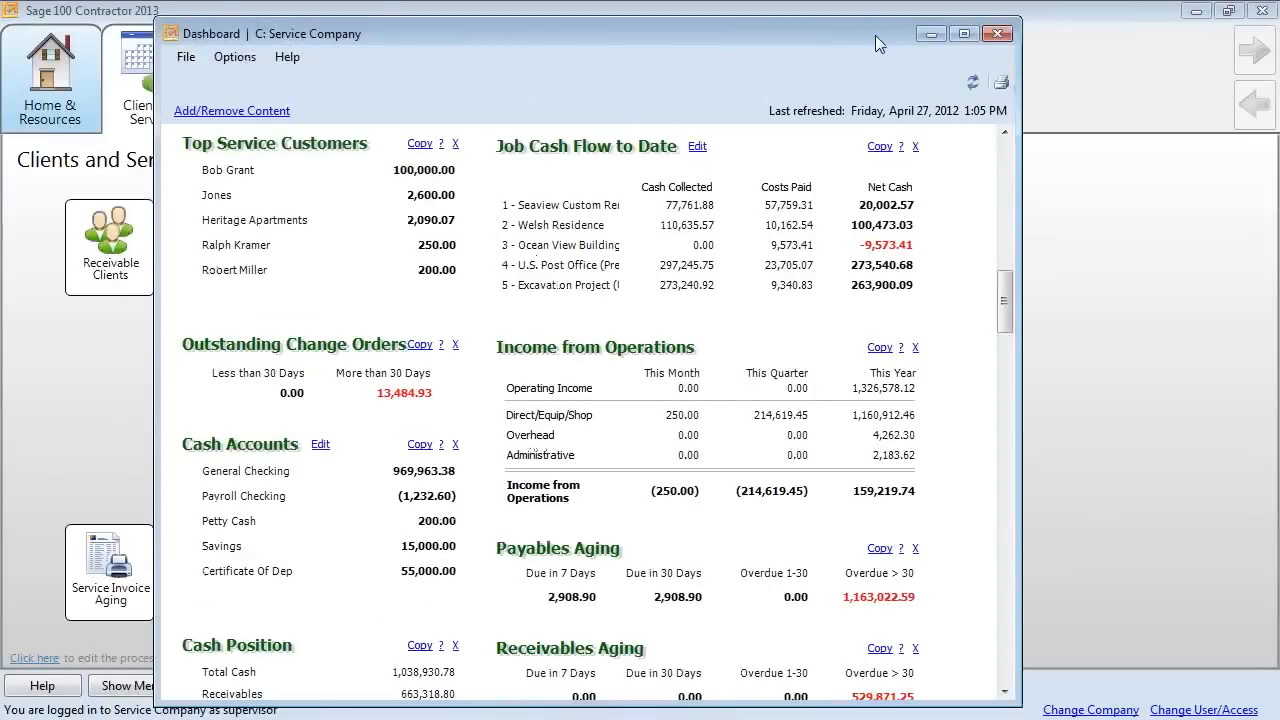
left_click(270, 111)
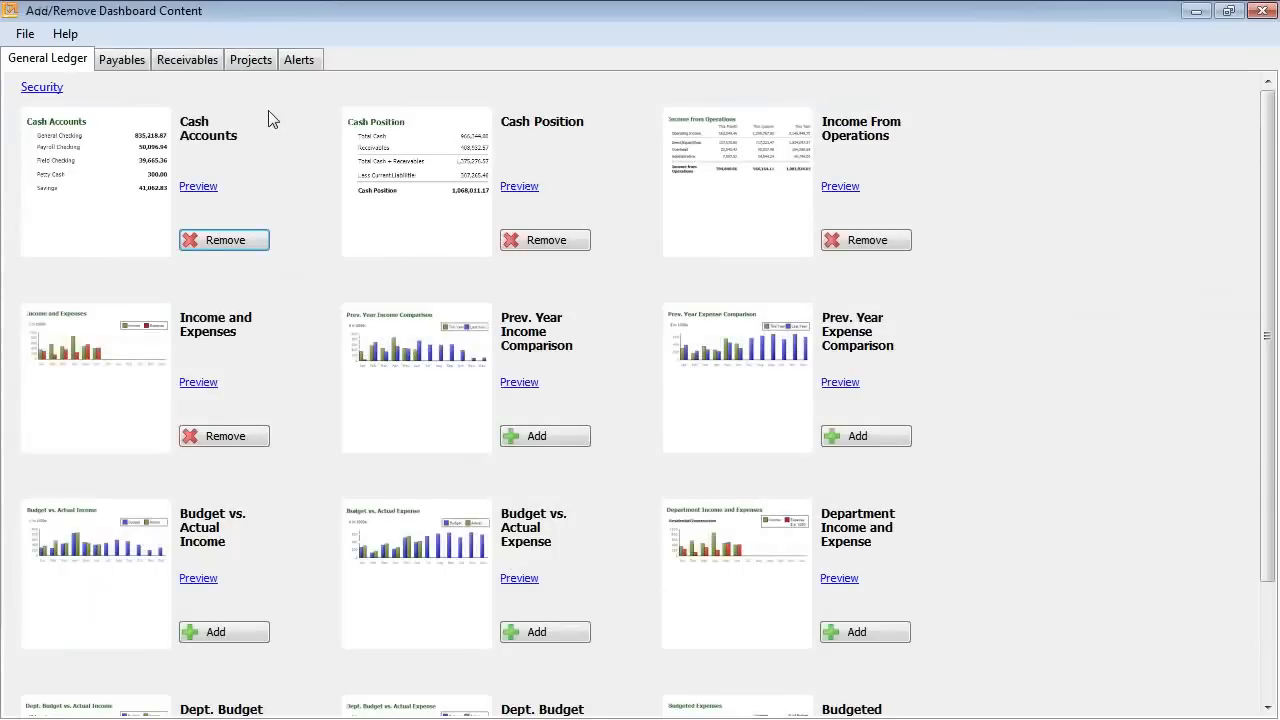
left_click(138, 60)
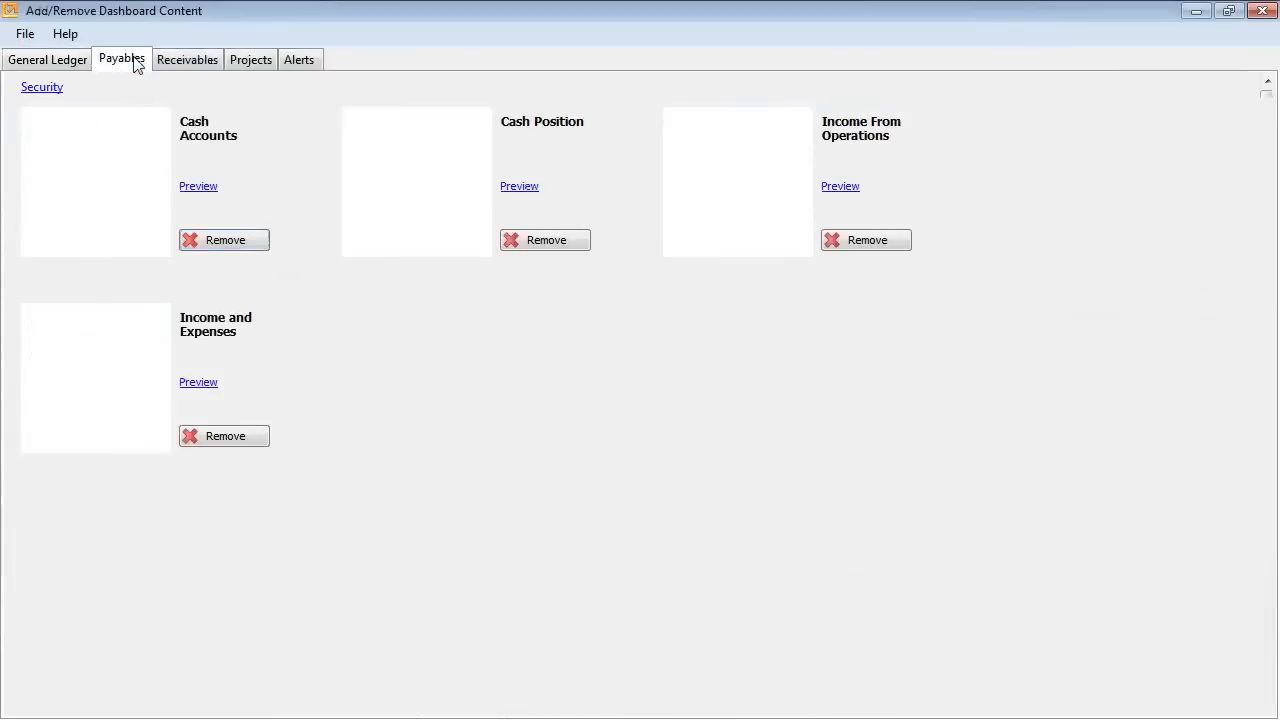
left_click(180, 64)
left_click(244, 64)
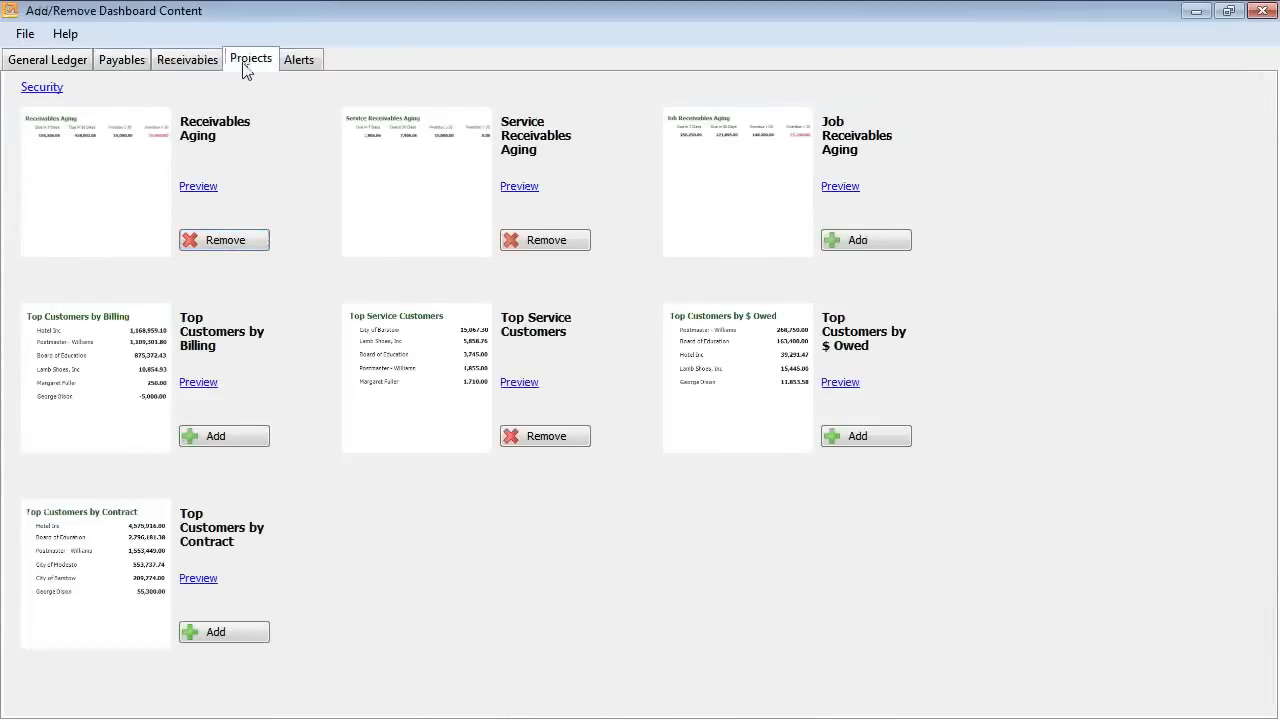
left_click(303, 61)
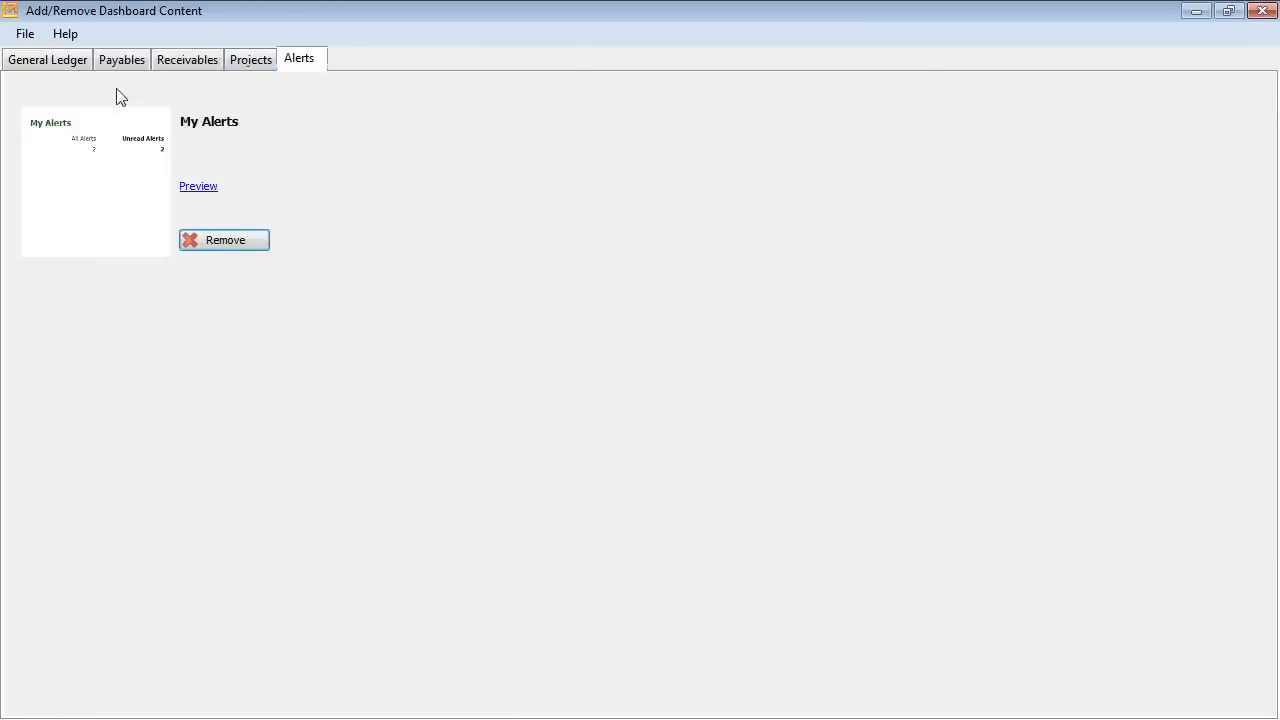
left_click(1262, 10)
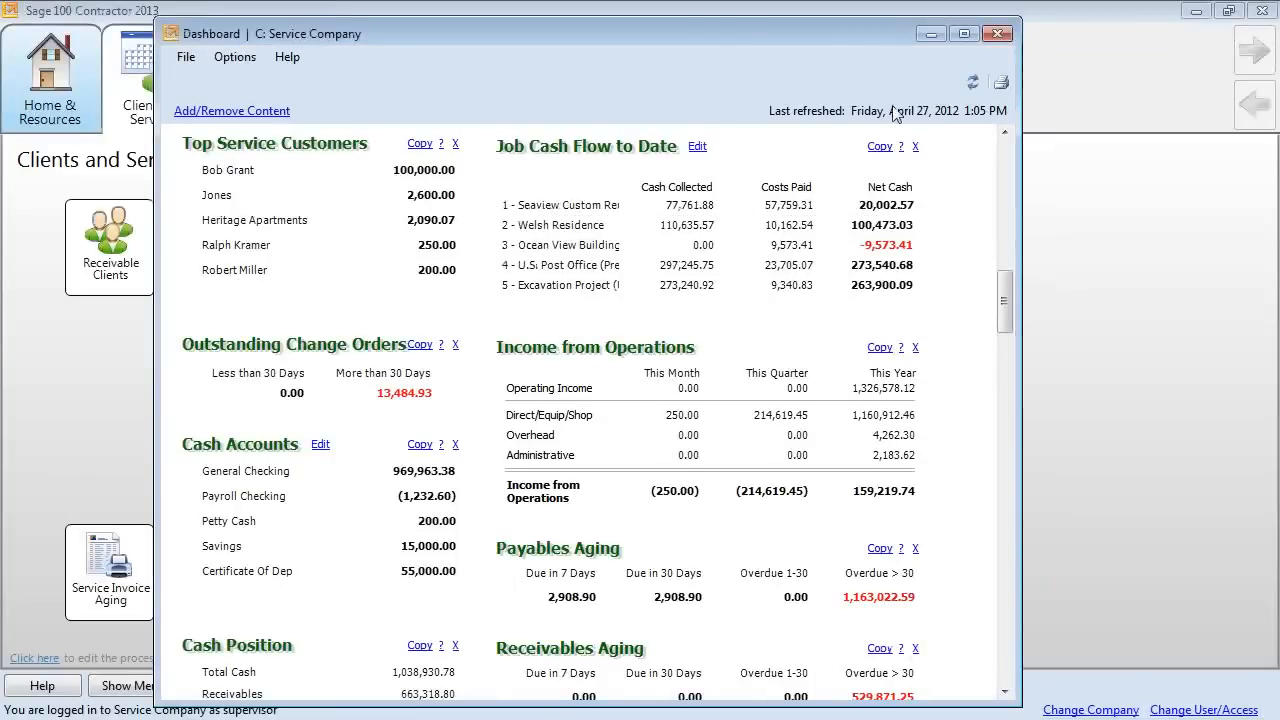
Close the Dashboard and open Work Orders/Invoices/Credits from the Clients and Service map.
left_click(997, 33)
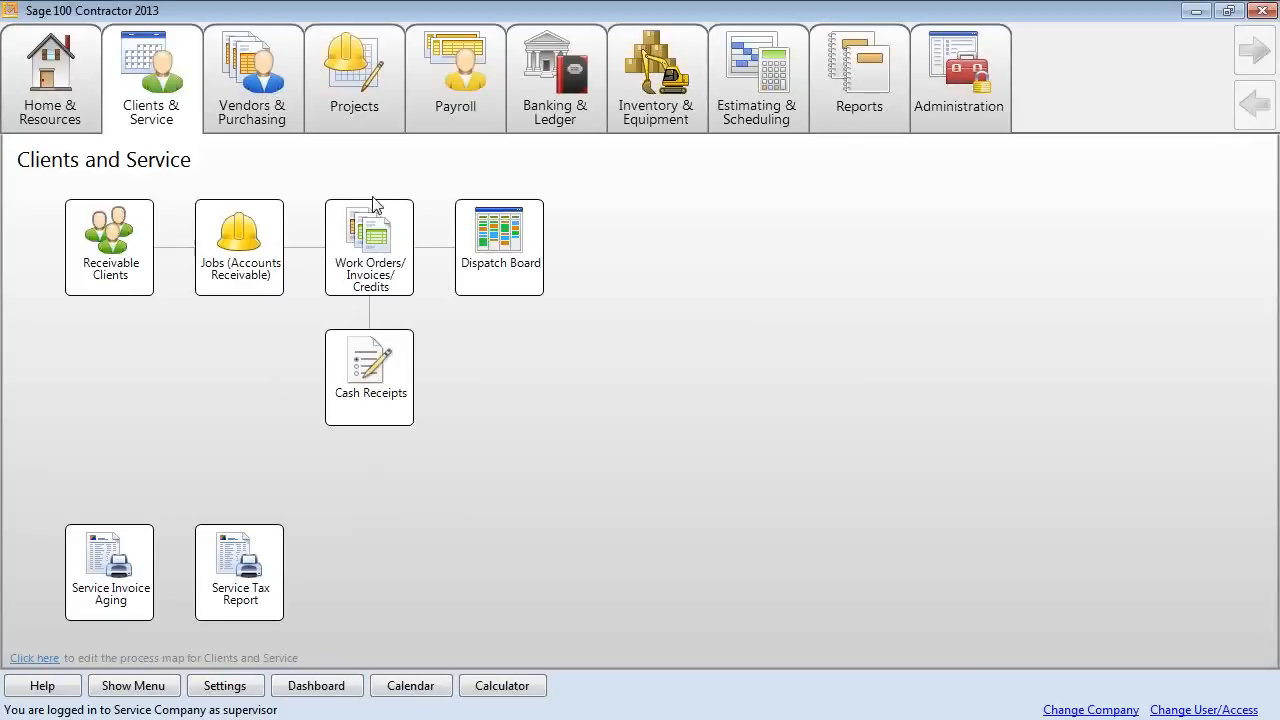
left_click(375, 228)
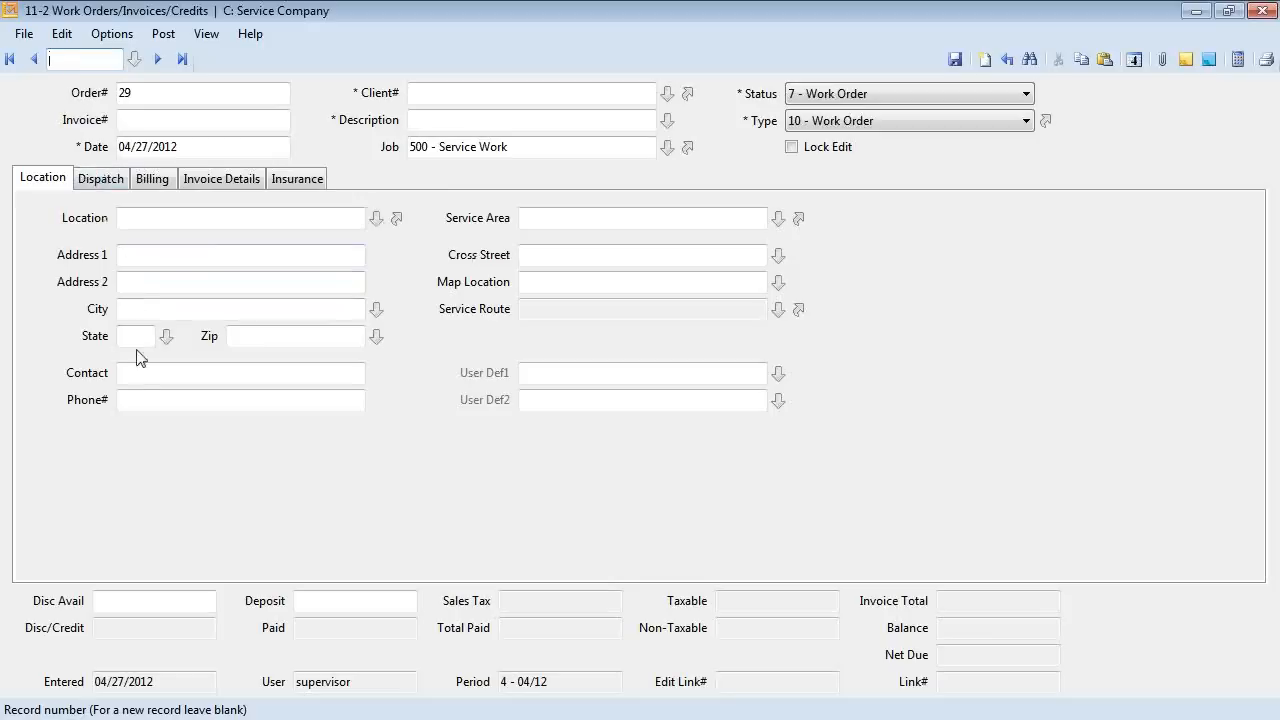
Look up the client by the contact's phone number, bringing up work order 5, and dismiss the balance reminder.
left_click(138, 257)
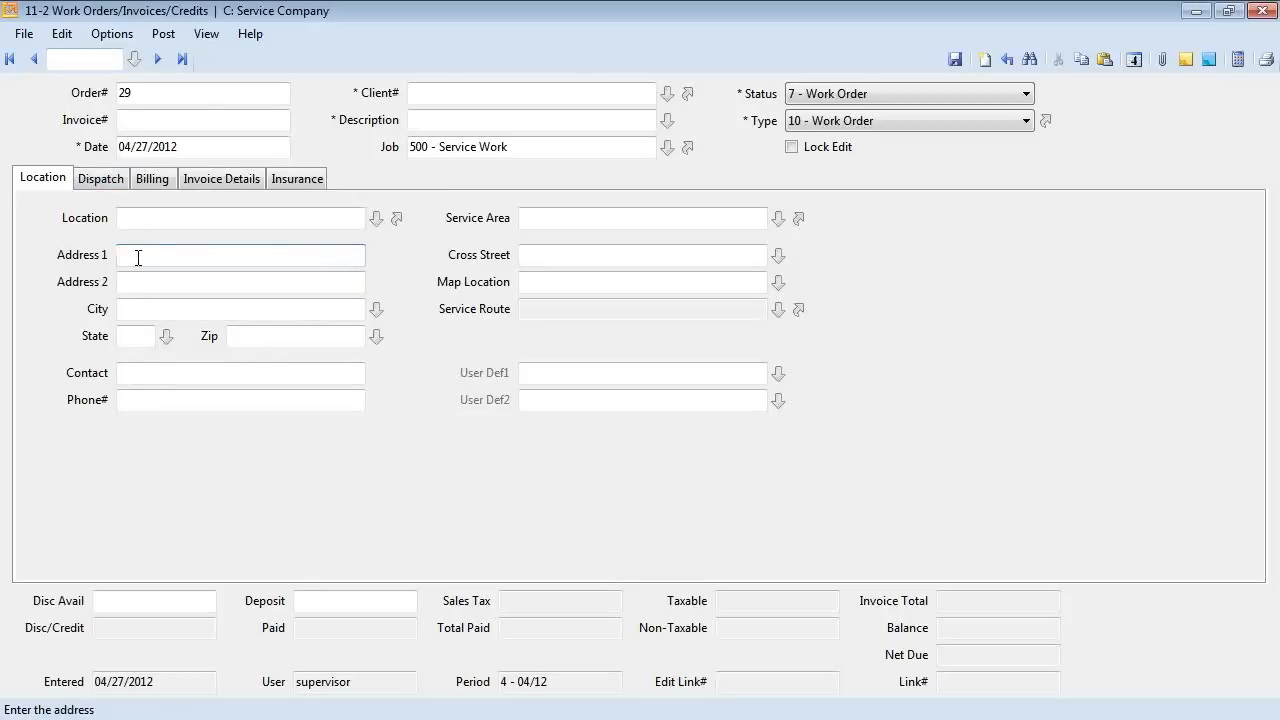
left_click(144, 401)
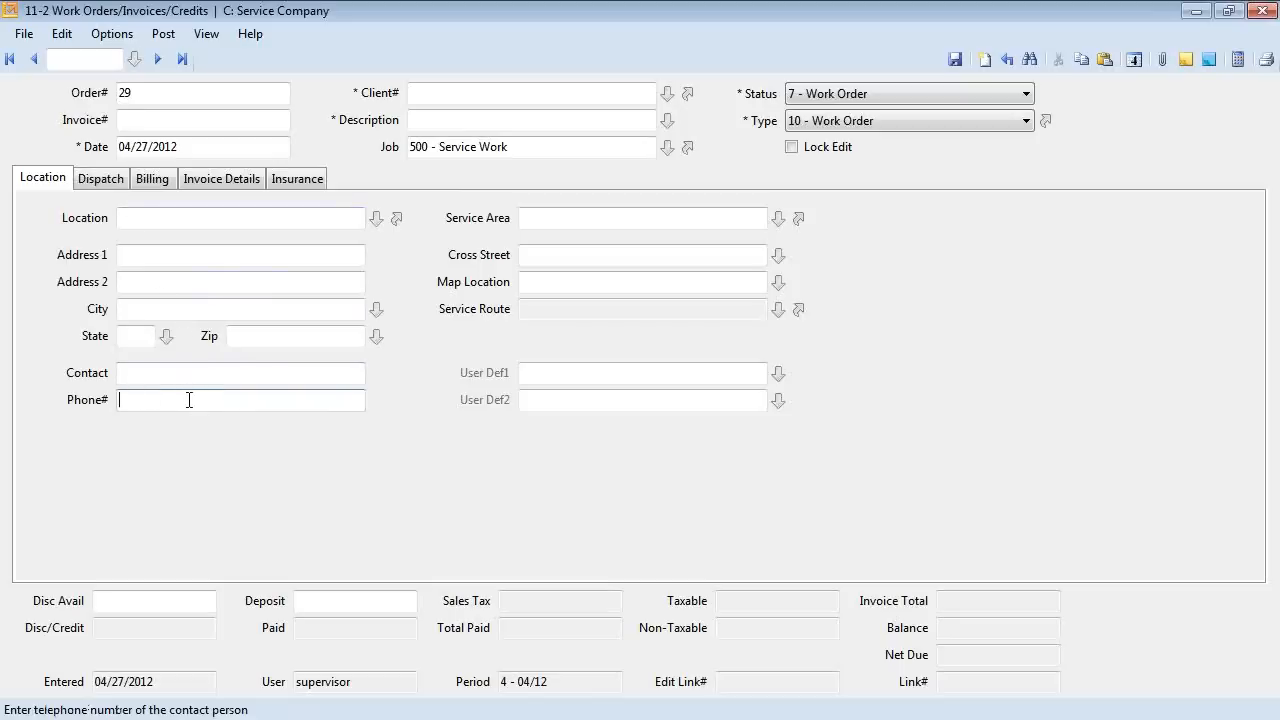
key("Tab")
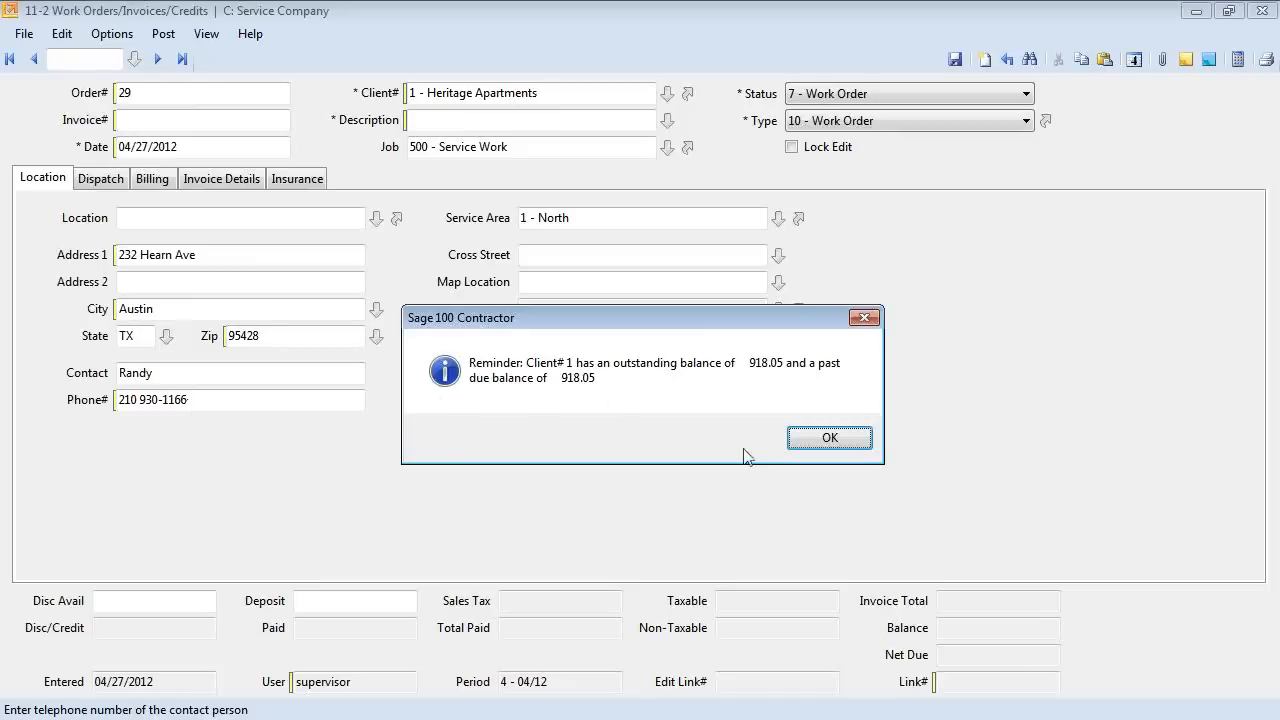
left_click(830, 437)
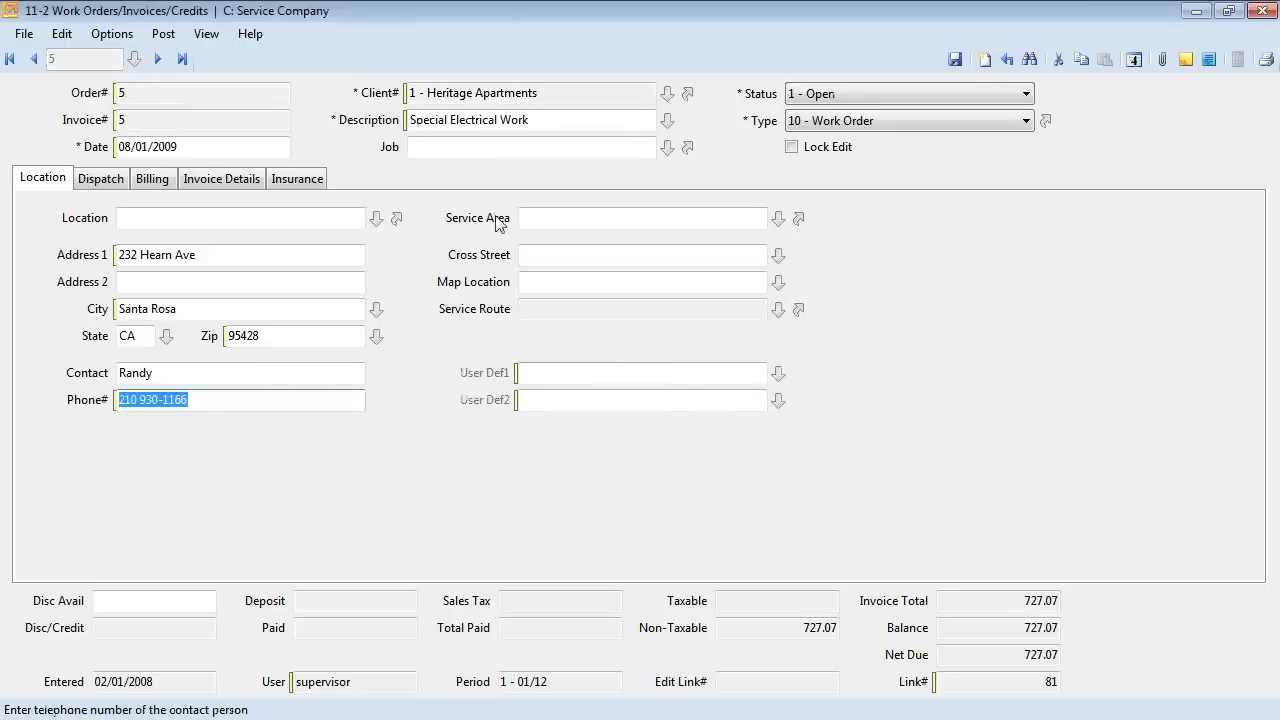
Assign service location Apt 101 to work order 5 and view its seven invoice lines totaling 727.07.
left_click_drag(544, 92, 404, 100)
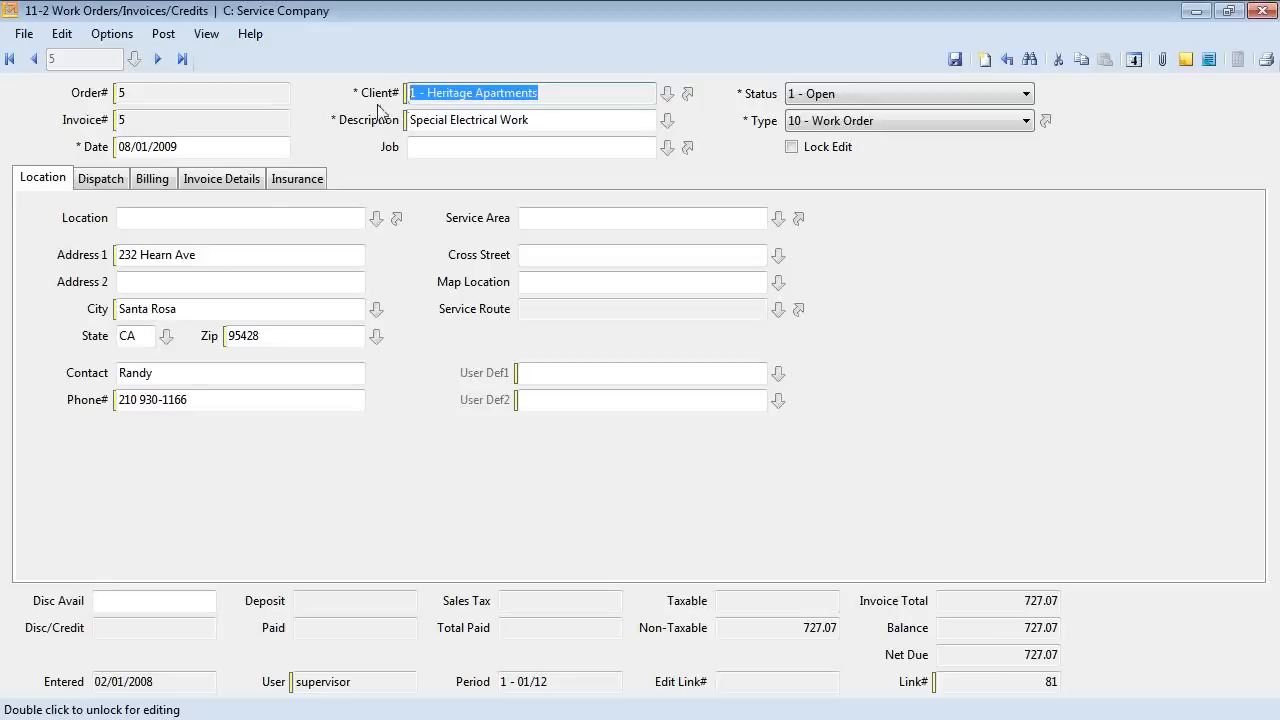
left_click(462, 92)
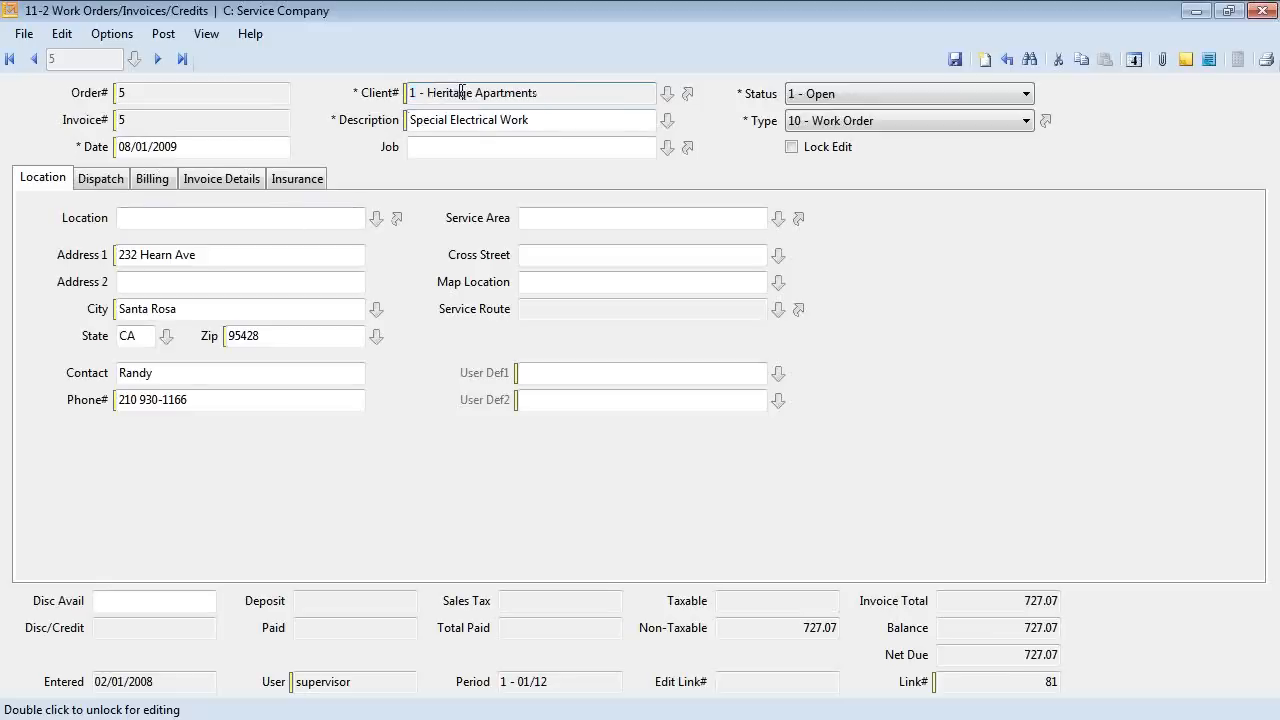
left_click(376, 217)
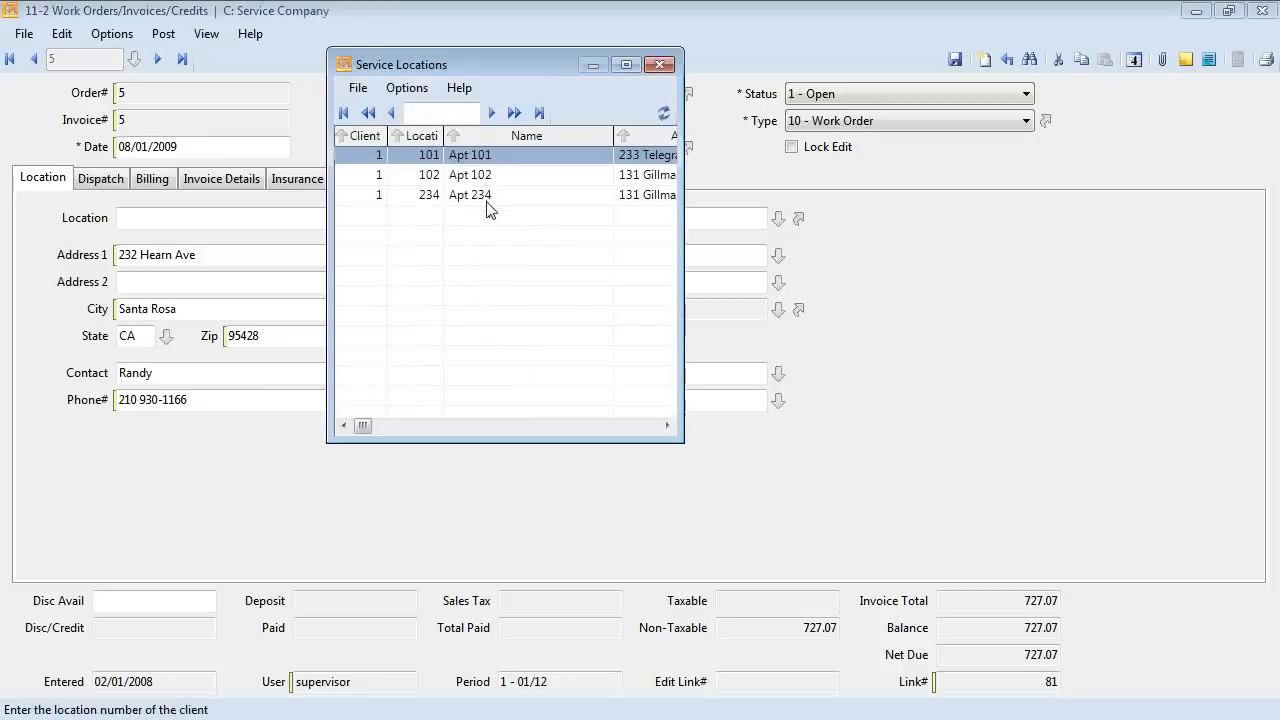
double_click(368, 163)
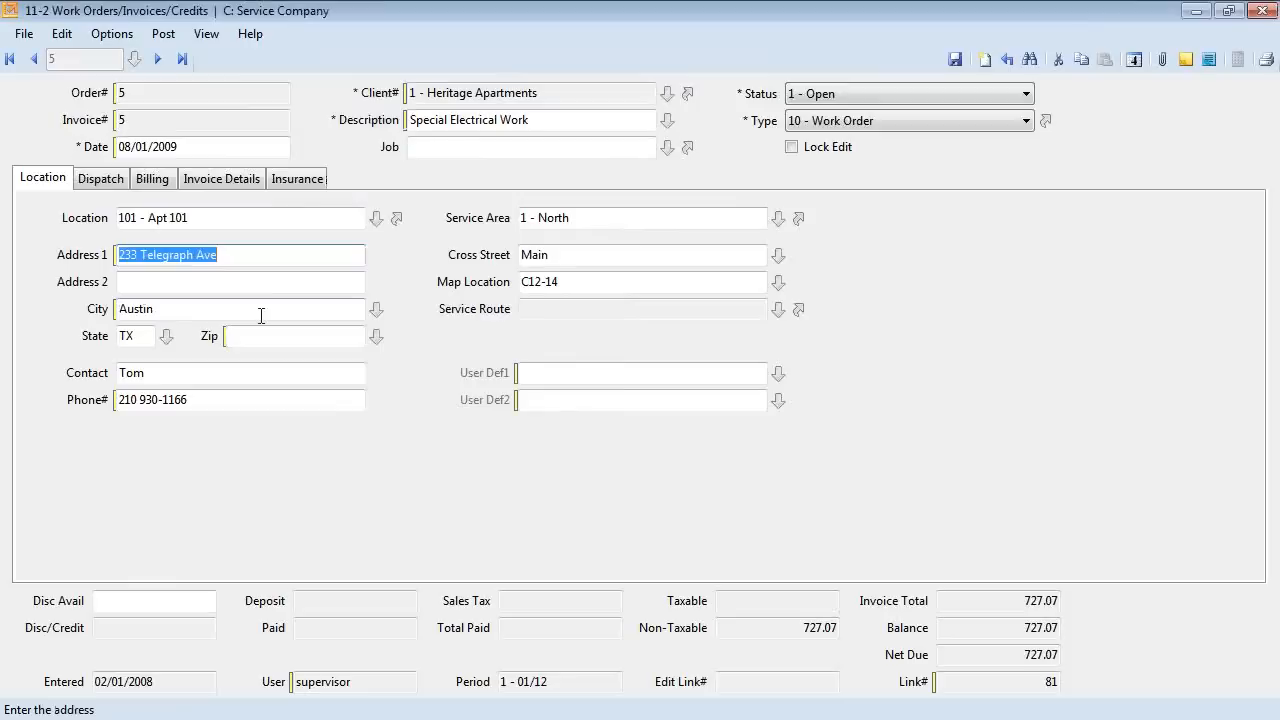
left_click(193, 186)
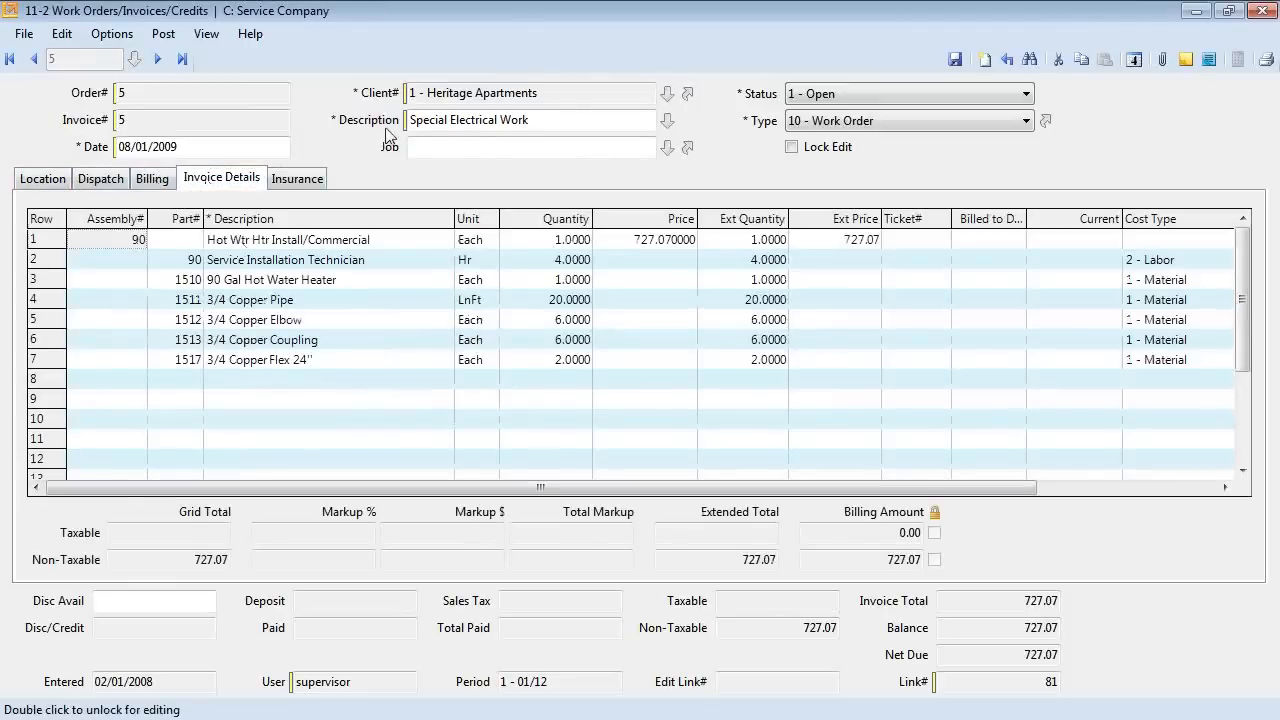
Select the description text and try to cut invoice lines 1-7 from work order 5.
left_click(444, 120)
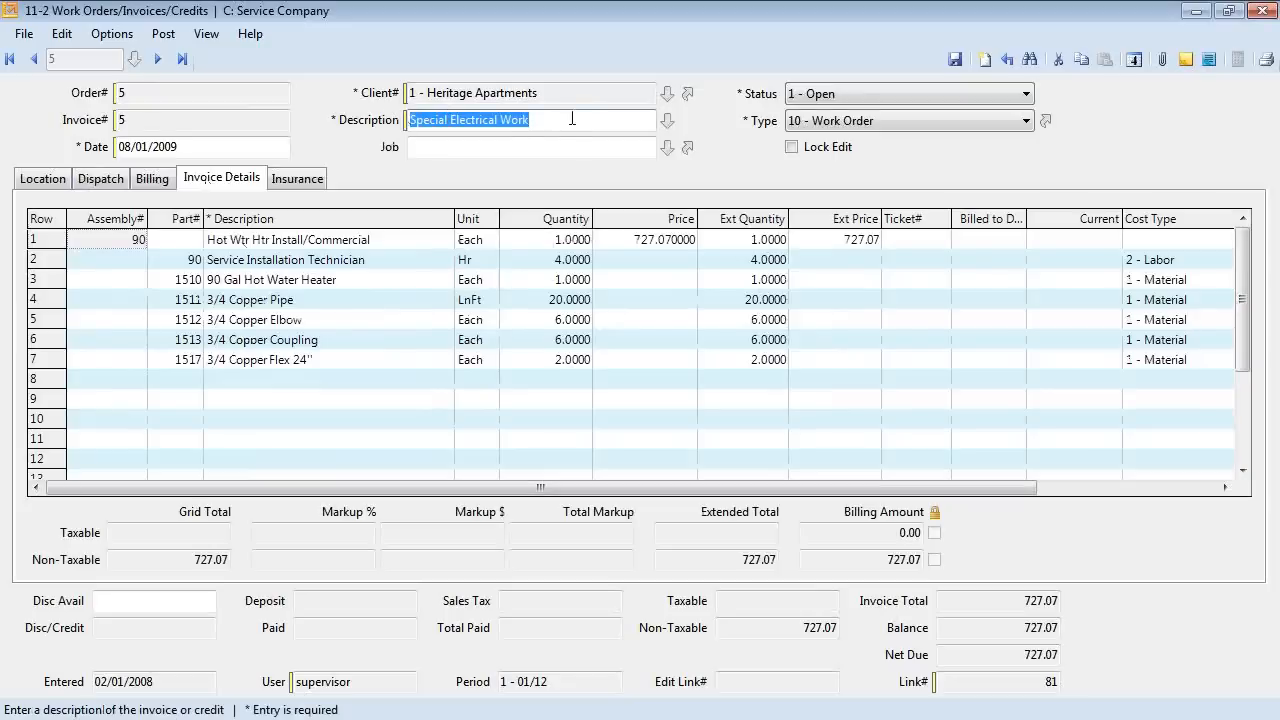
left_click_drag(566, 120, 380, 120)
left_click(62, 242)
left_click(64, 358, "shift")
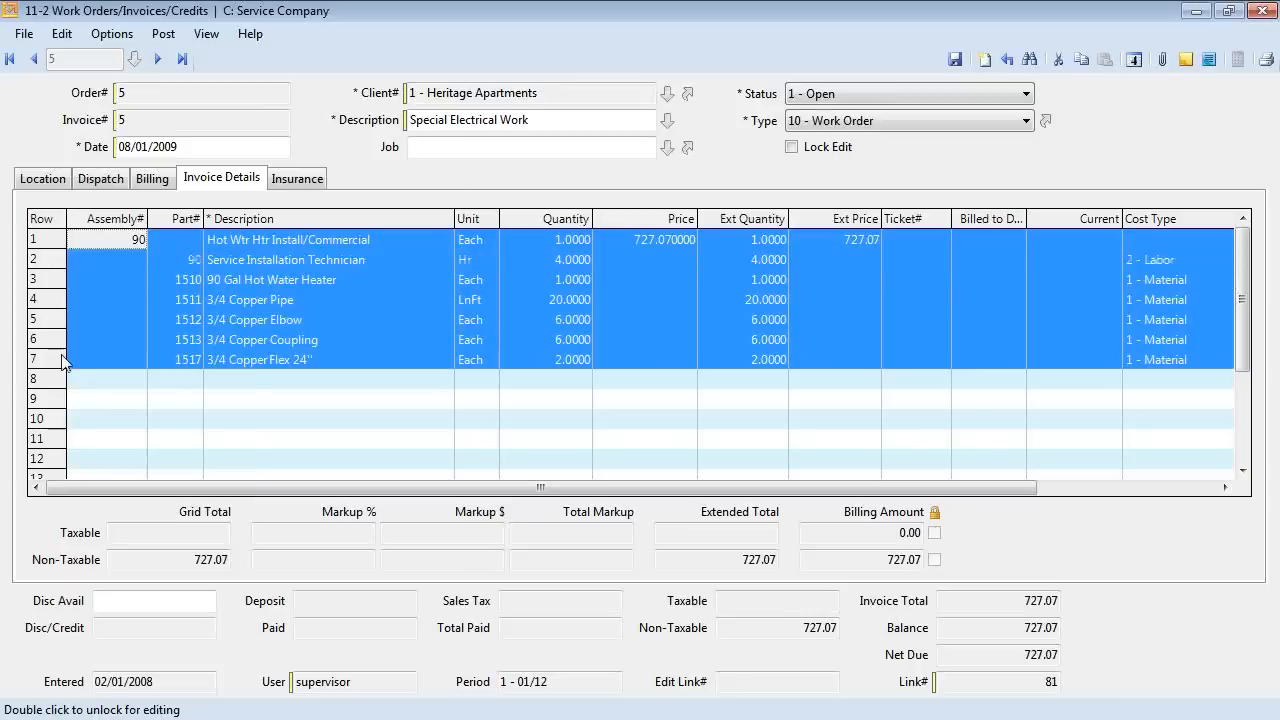
right_click(50, 354)
left_click(113, 372)
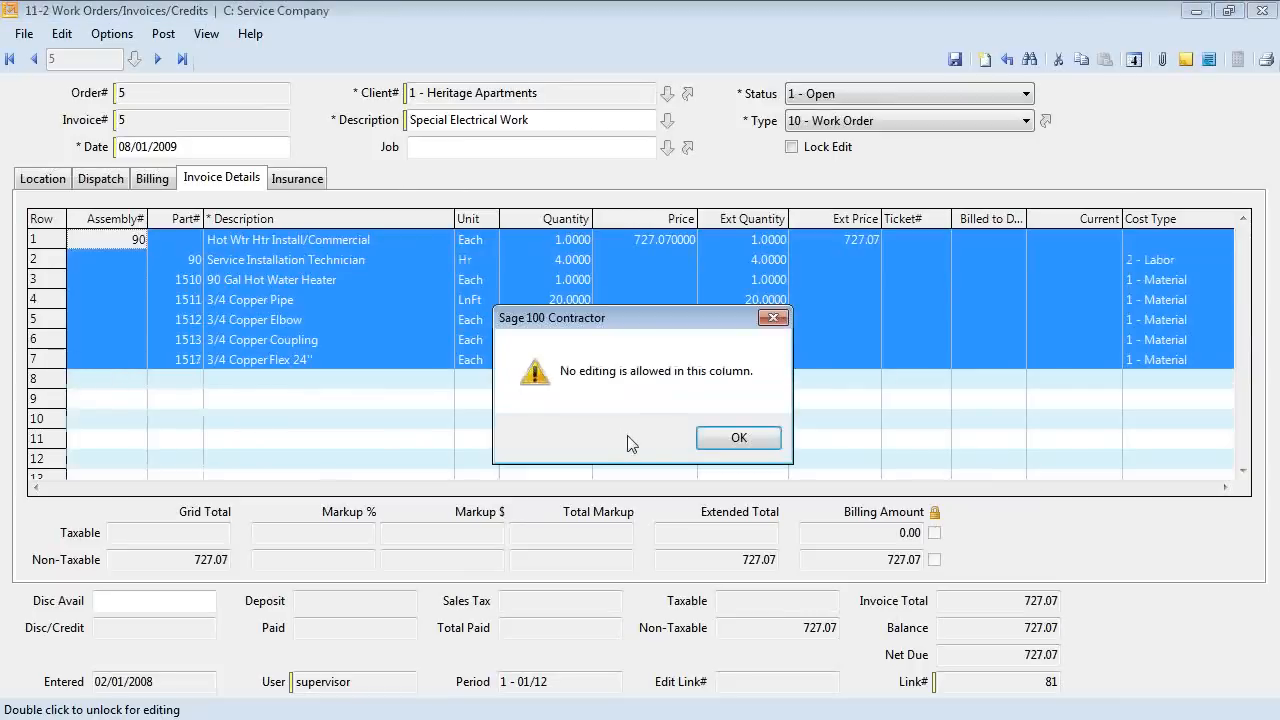
Acknowledge the no-editing warning and start new work order 29 without saving work order 5.
left_click(745, 440)
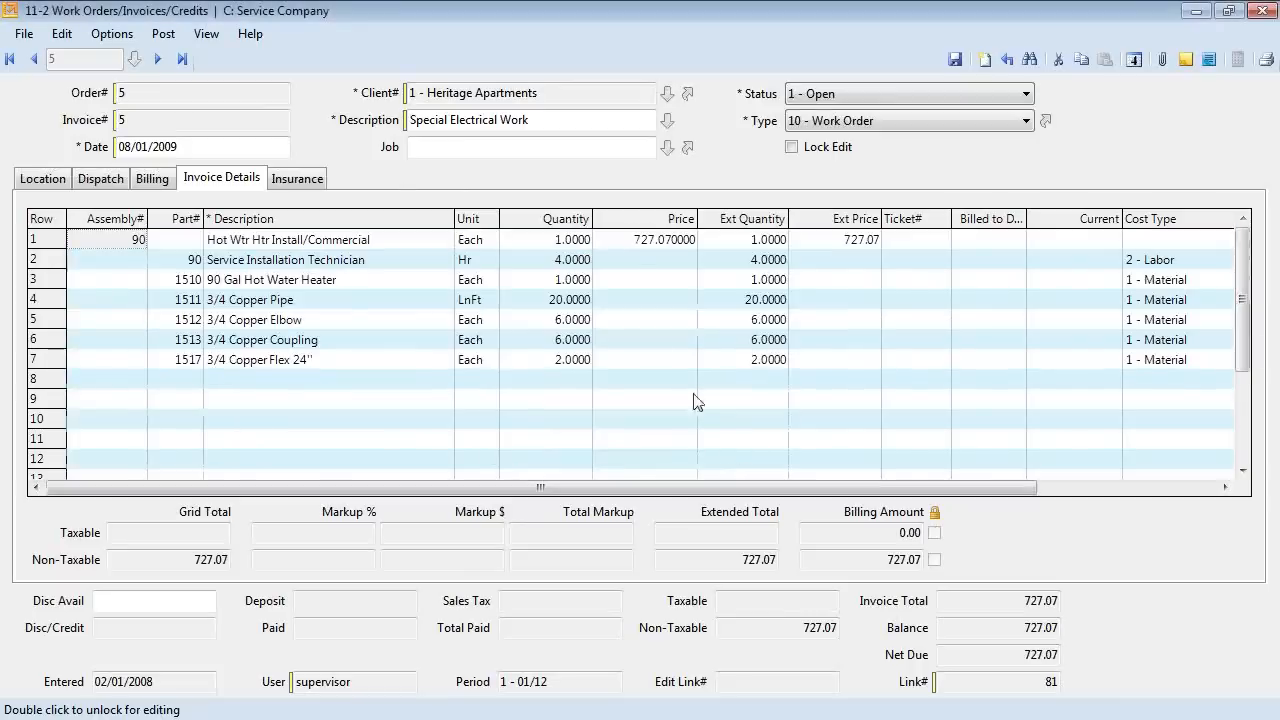
left_click(985, 59)
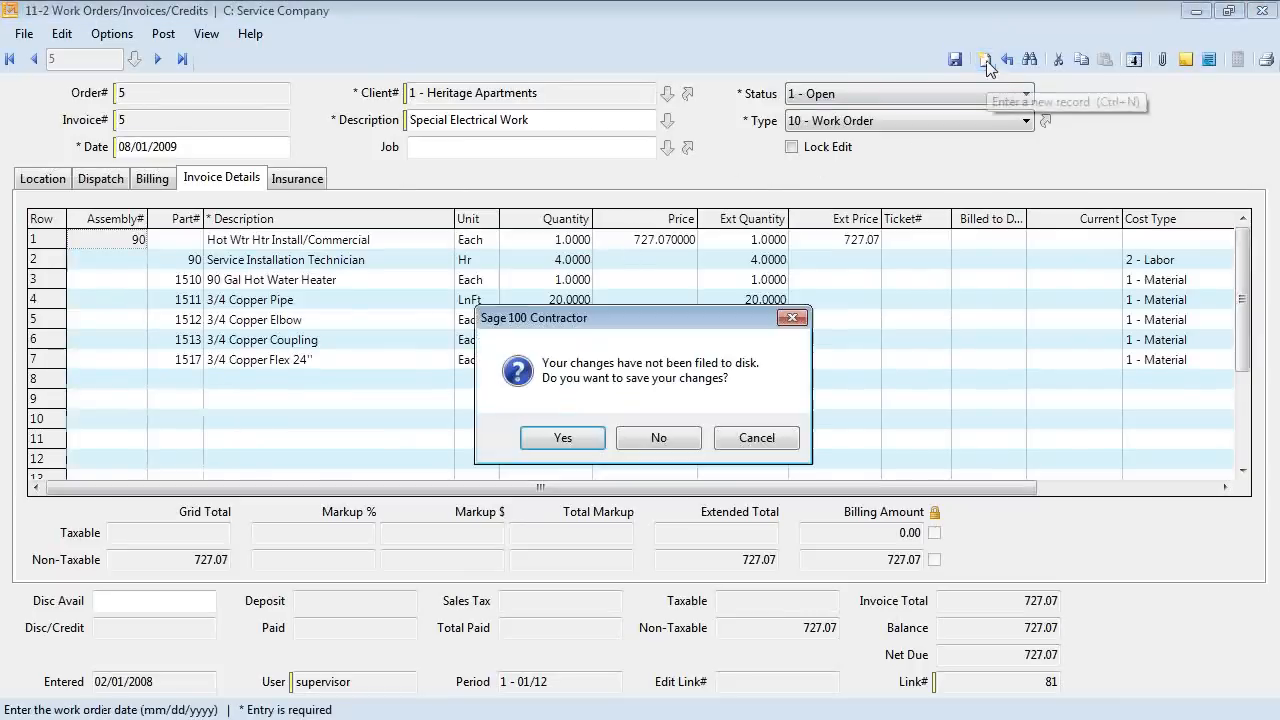
left_click(622, 438)
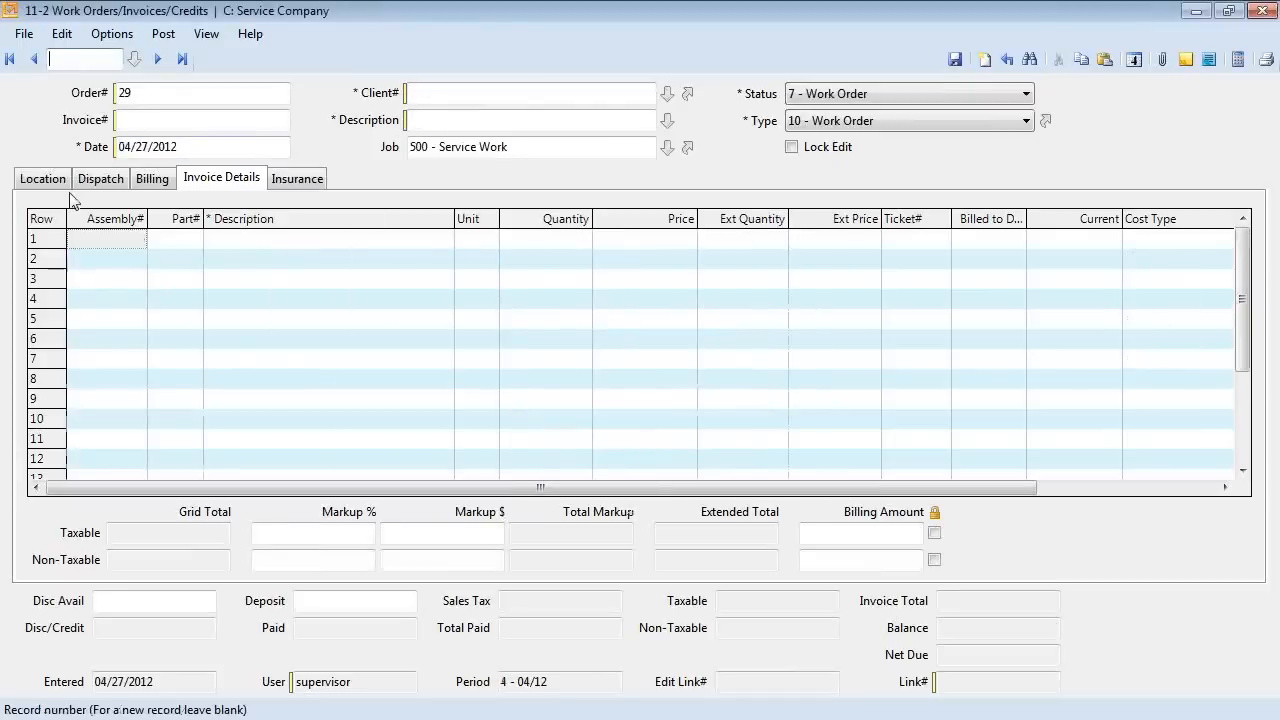
Enter the client's phone number on the Location tab so Heritage Apartments fills in as client.
left_click(43, 178)
left_click(165, 407)
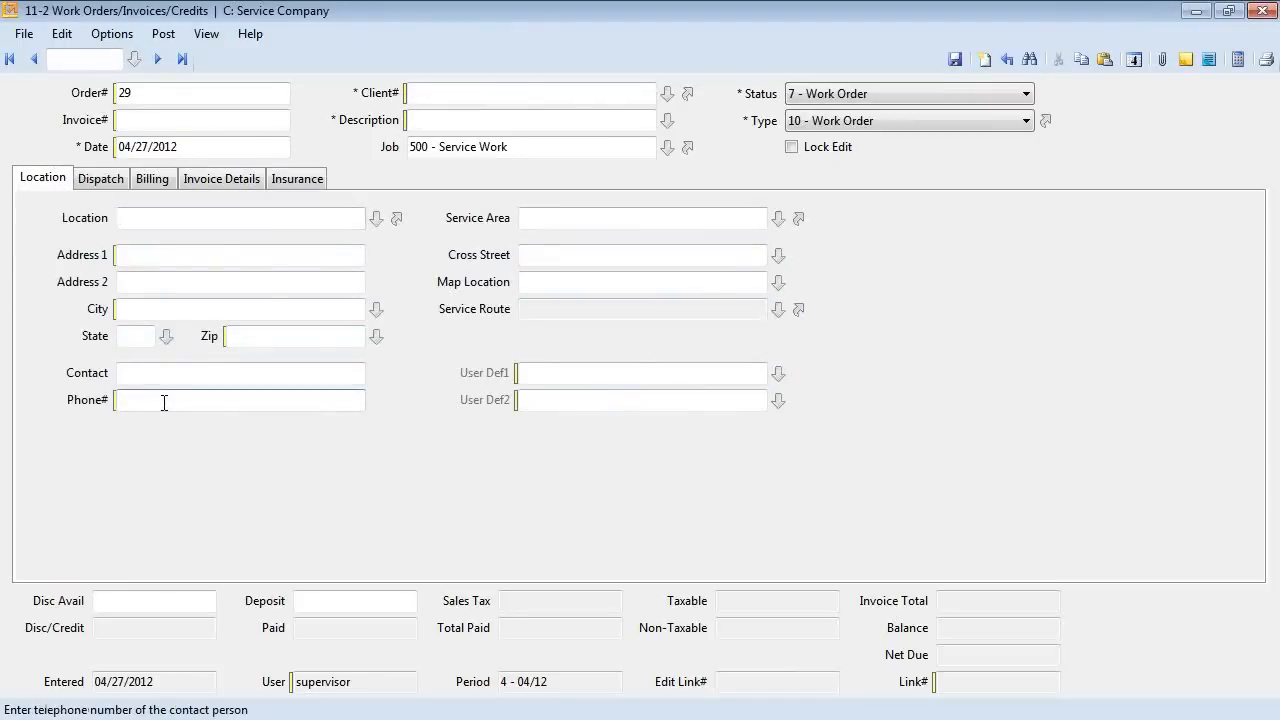
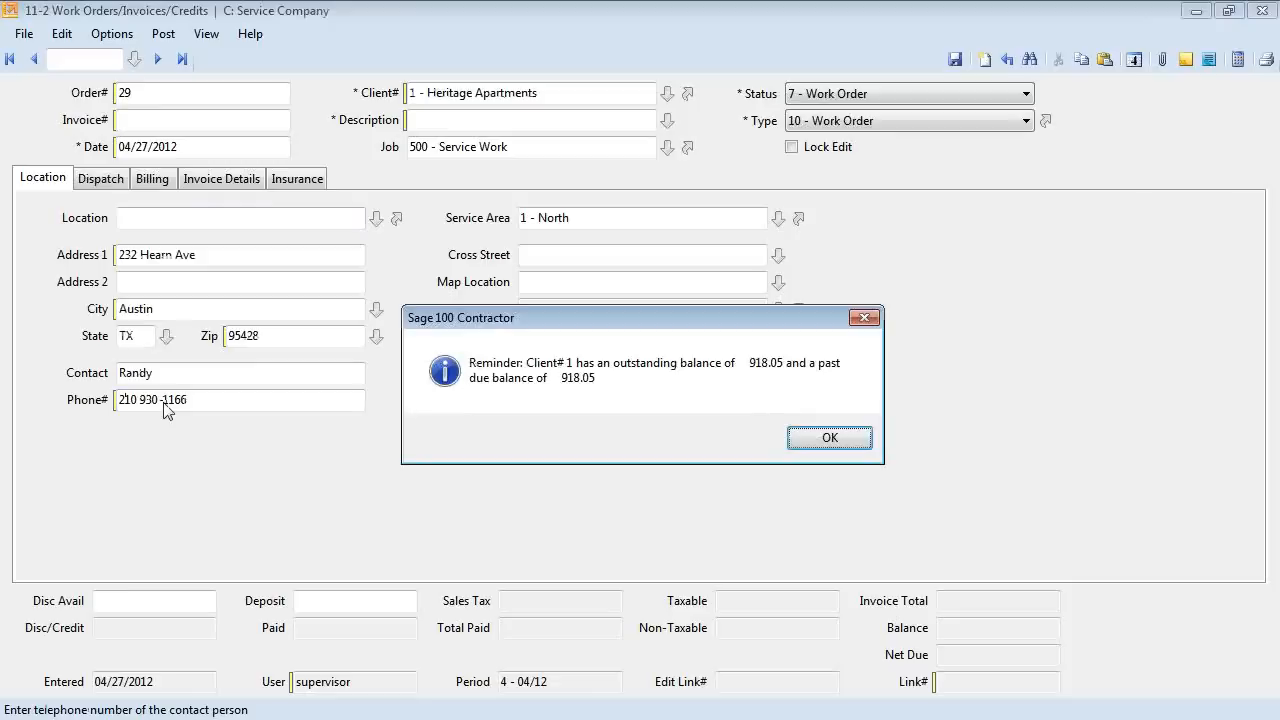
left_click(828, 437)
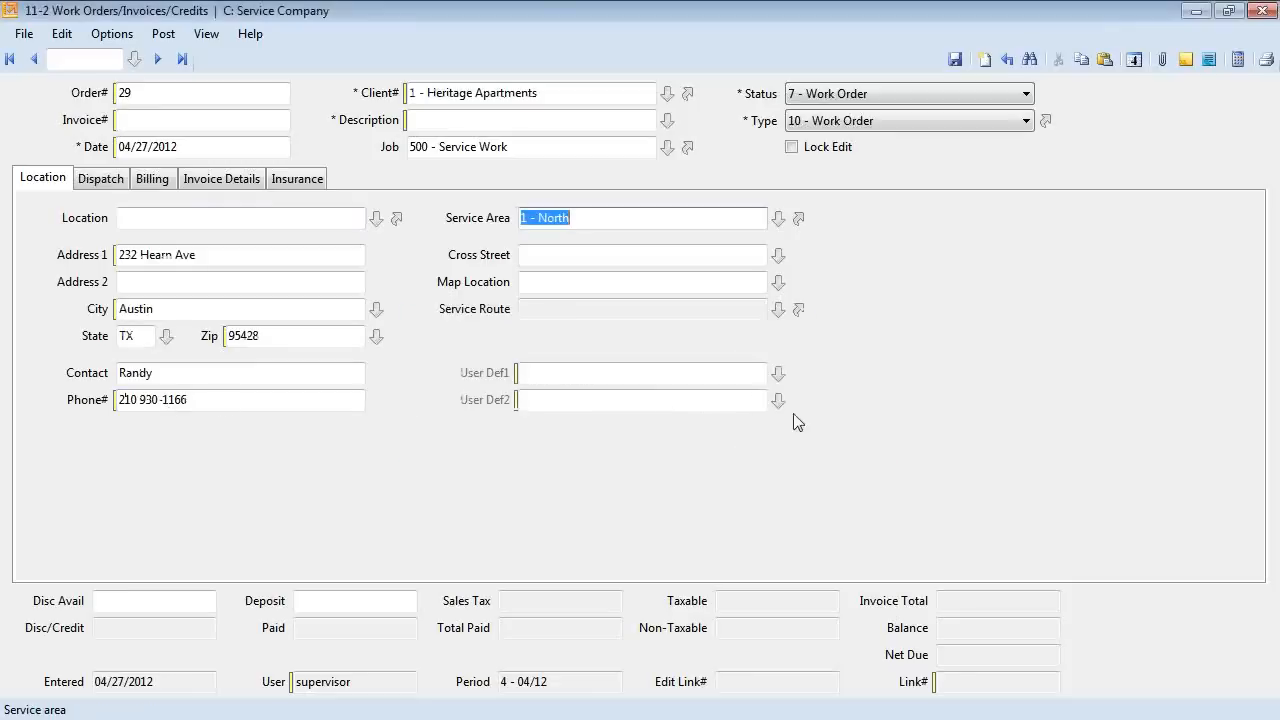
Describe work order 29 as 'Check A/C'.
left_click(201, 184)
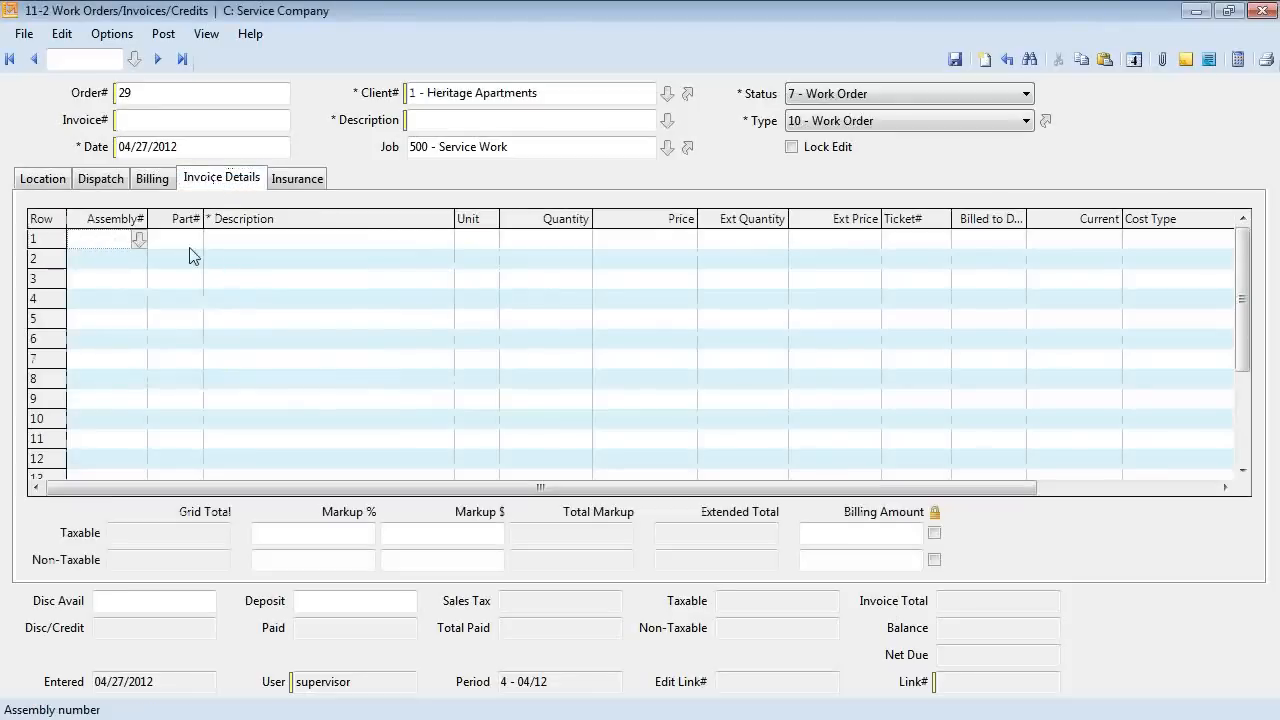
left_click(228, 247)
left_click(447, 120)
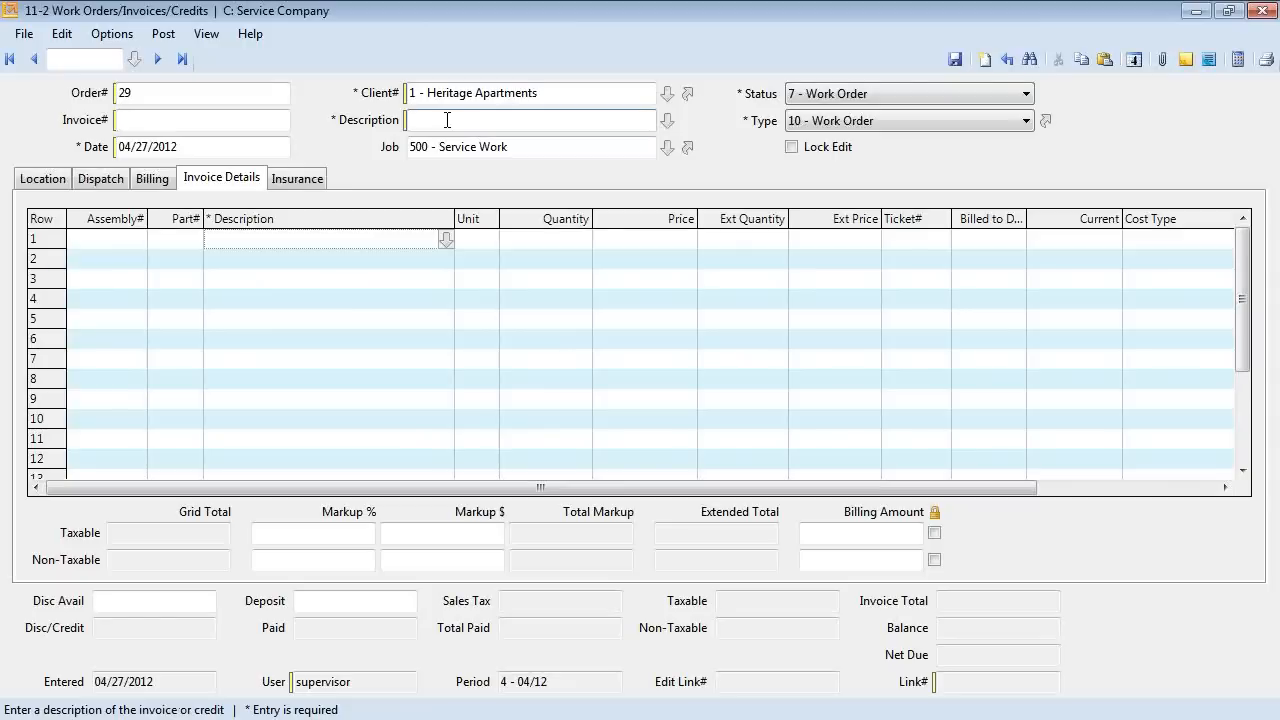
type("Check A/C")
Add and save a note on work order 29 saying to collect the key at the office.
left_click(1208, 60)
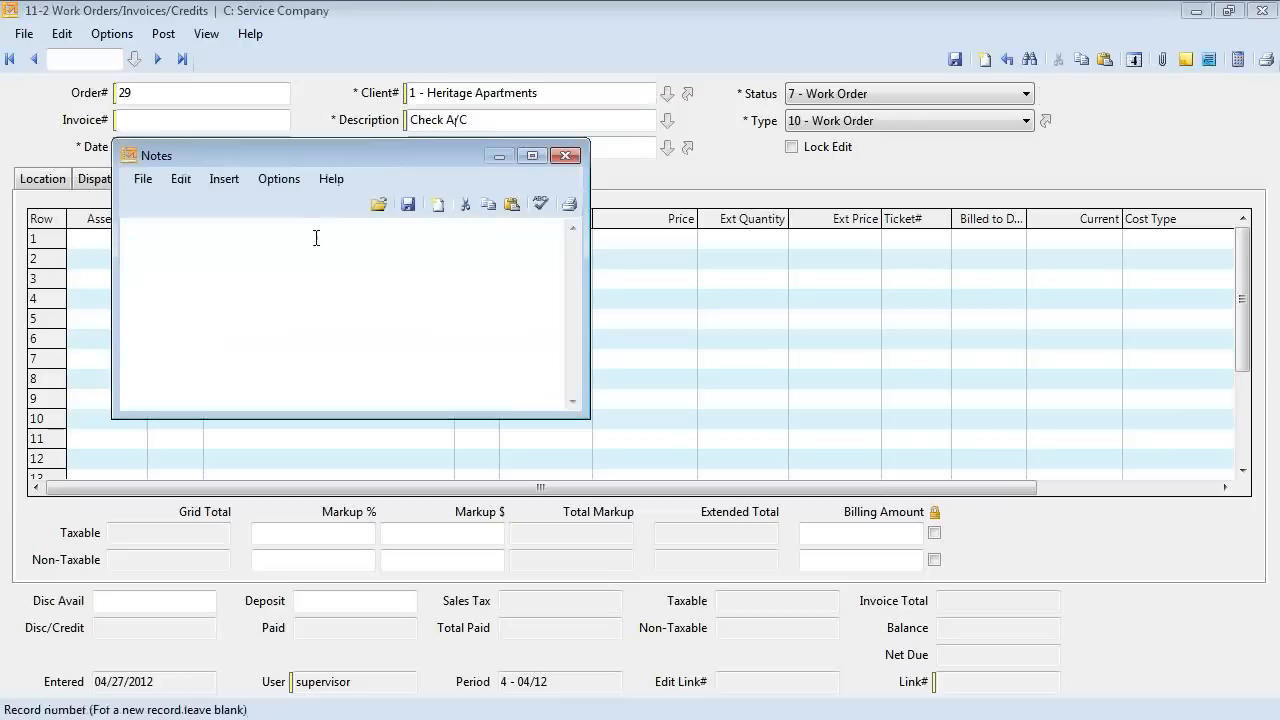
left_click_drag(318, 151, 430, 248)
type("See suz")
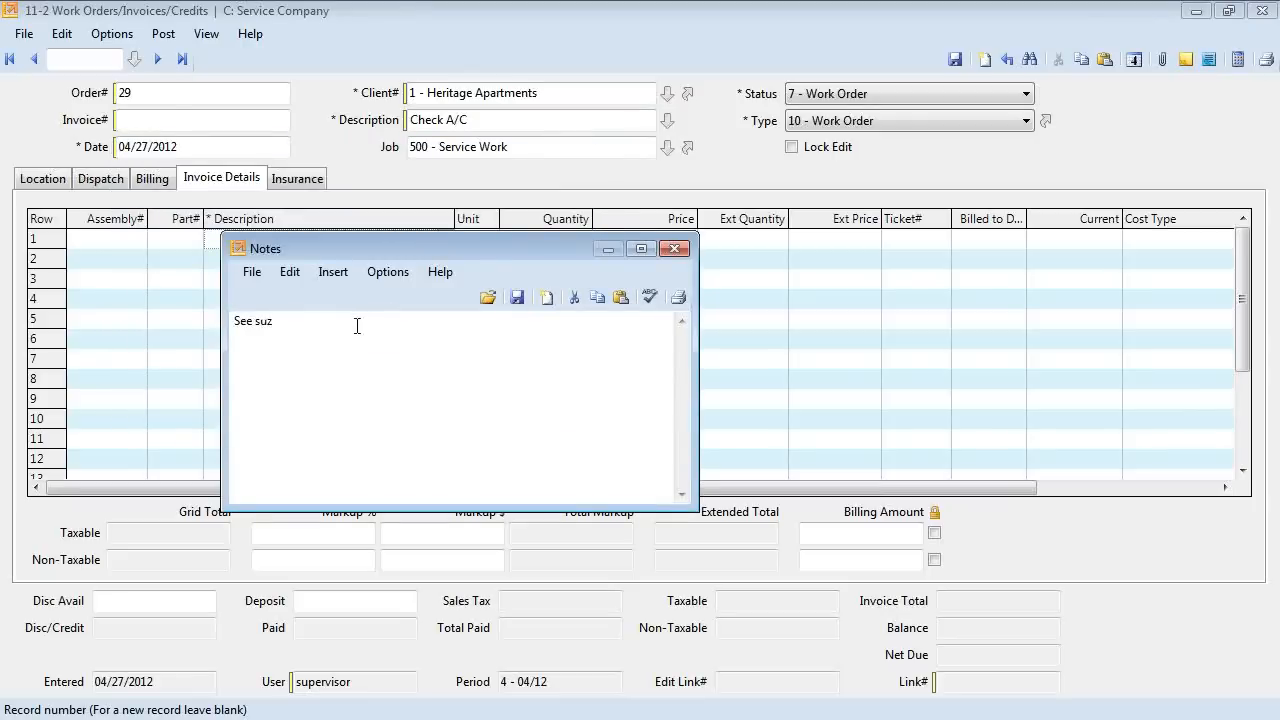
type("ie at the office for the ky")
key("BackSpace")
type("ey")
left_click(516, 297)
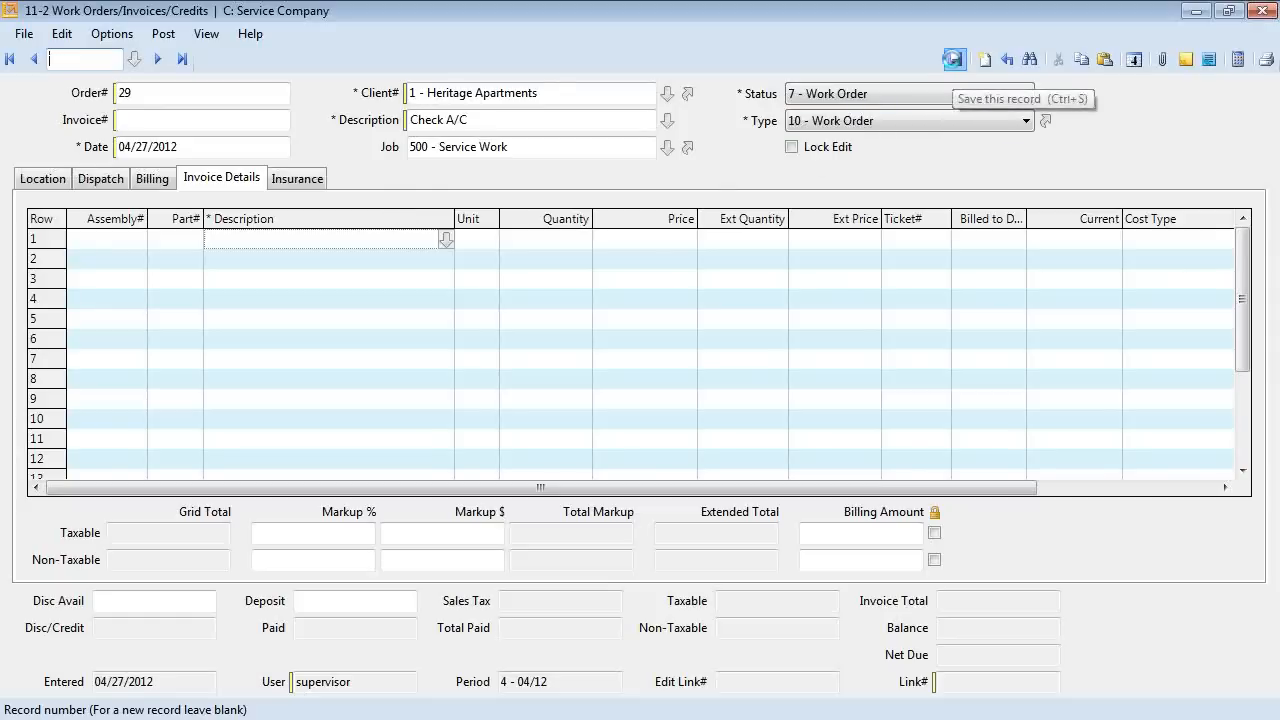
Save order 29 and load the MTHLY A/C UNIT MAINT template into order 30.
left_click(954, 59)
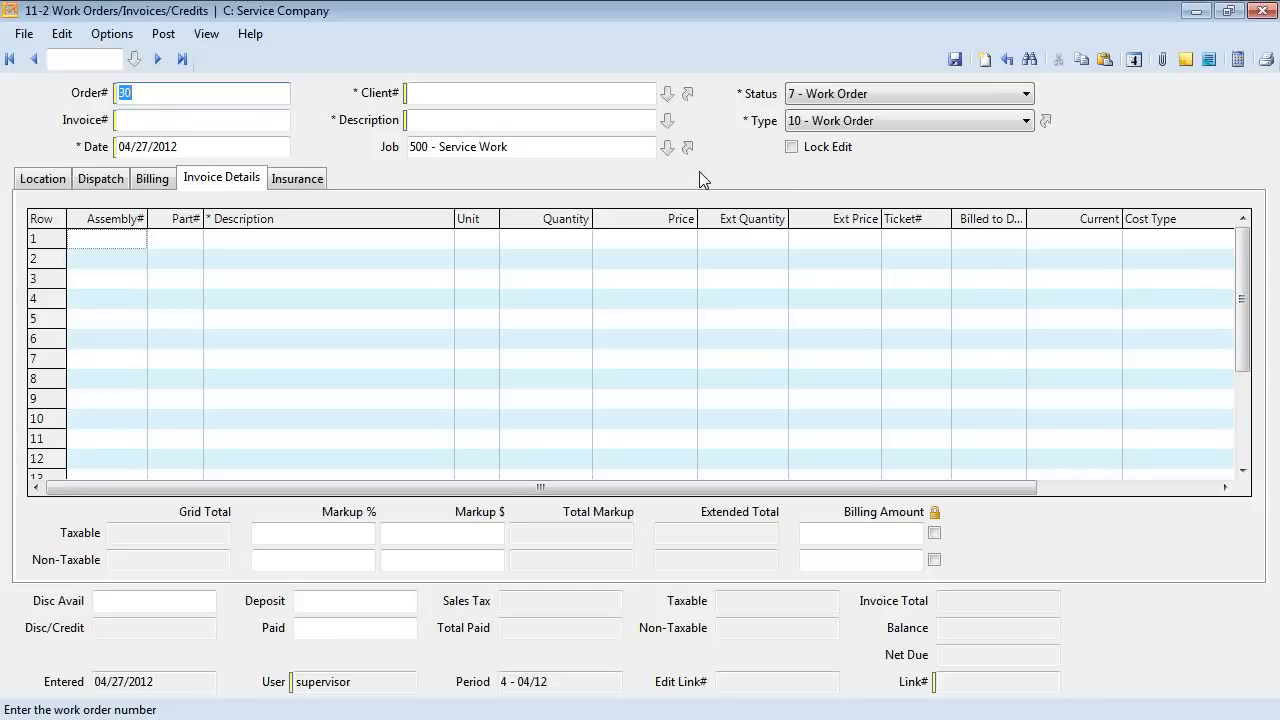
left_click(24, 34)
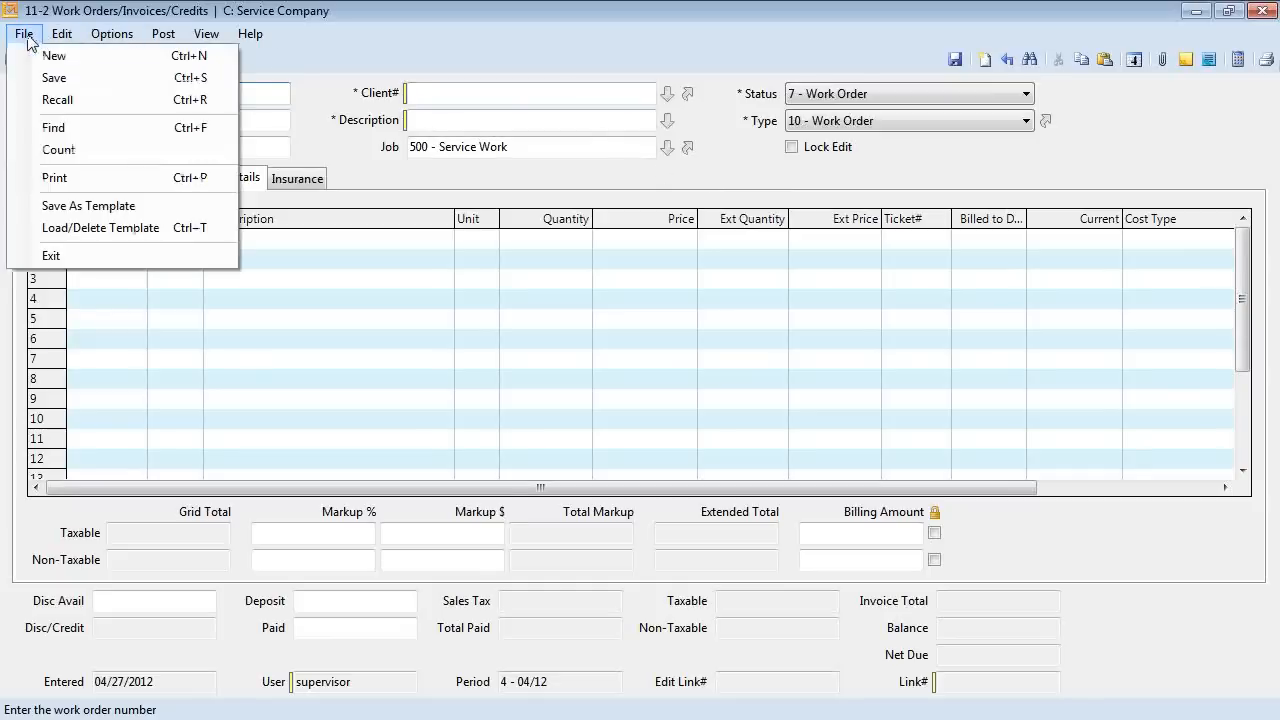
left_click(85, 228)
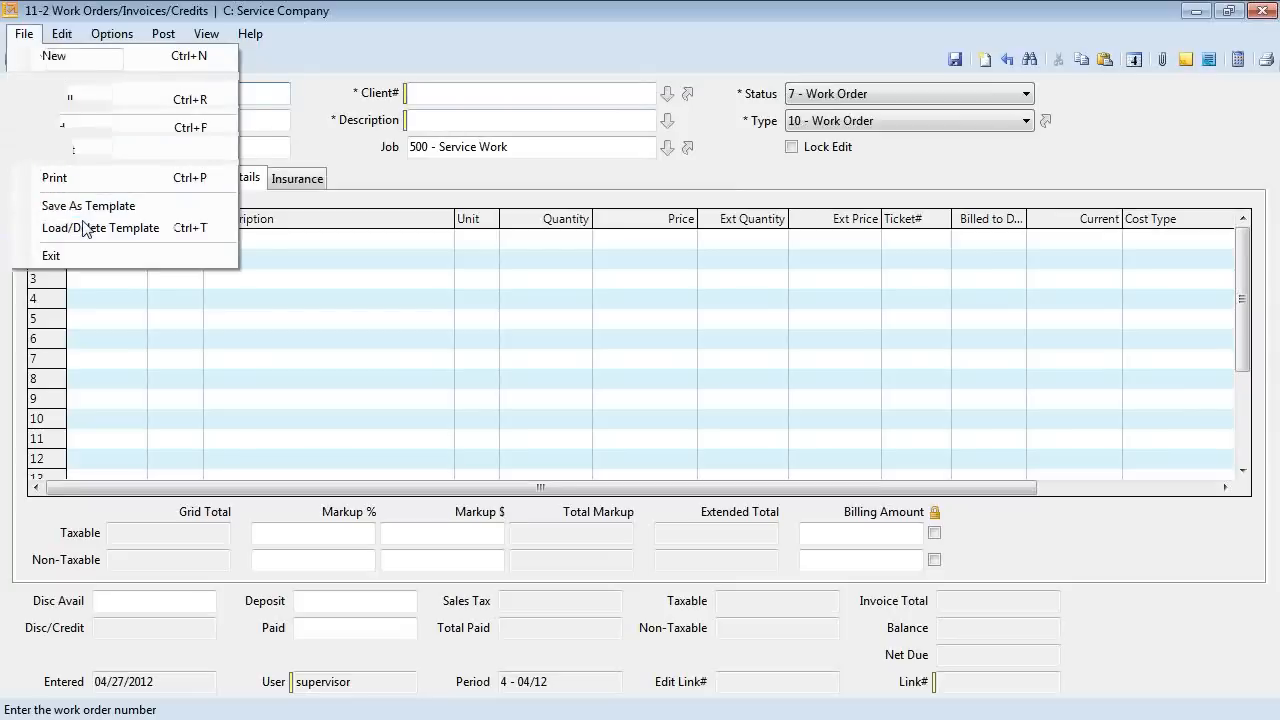
left_click(245, 215)
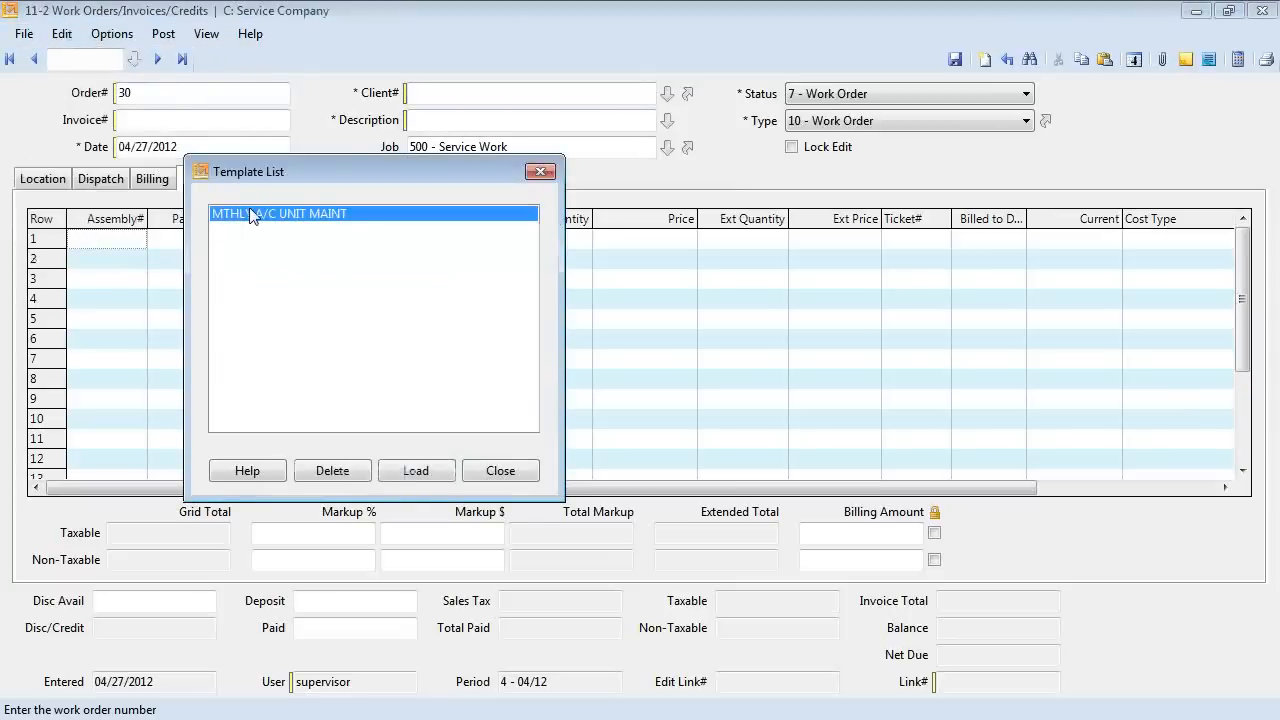
left_click(406, 472)
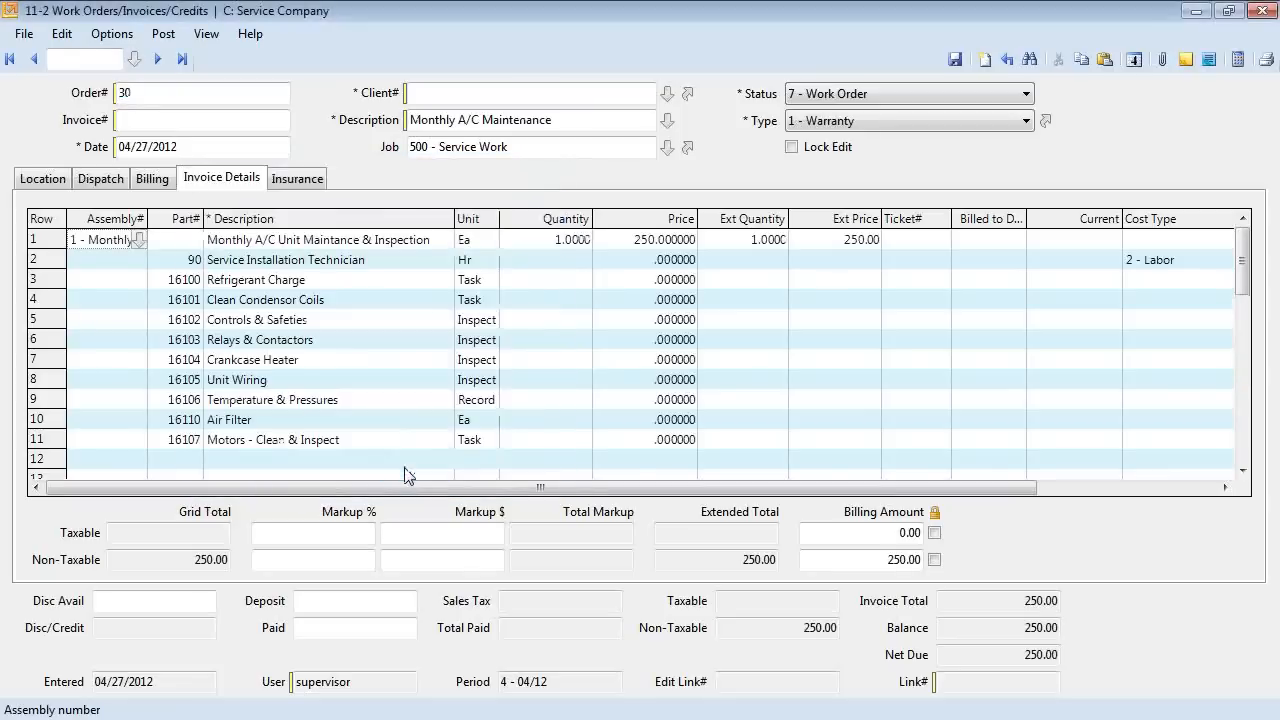
Assign client 24 to work order 30 with no service location, and check the 250.00 invoice lines.
left_click(55, 181)
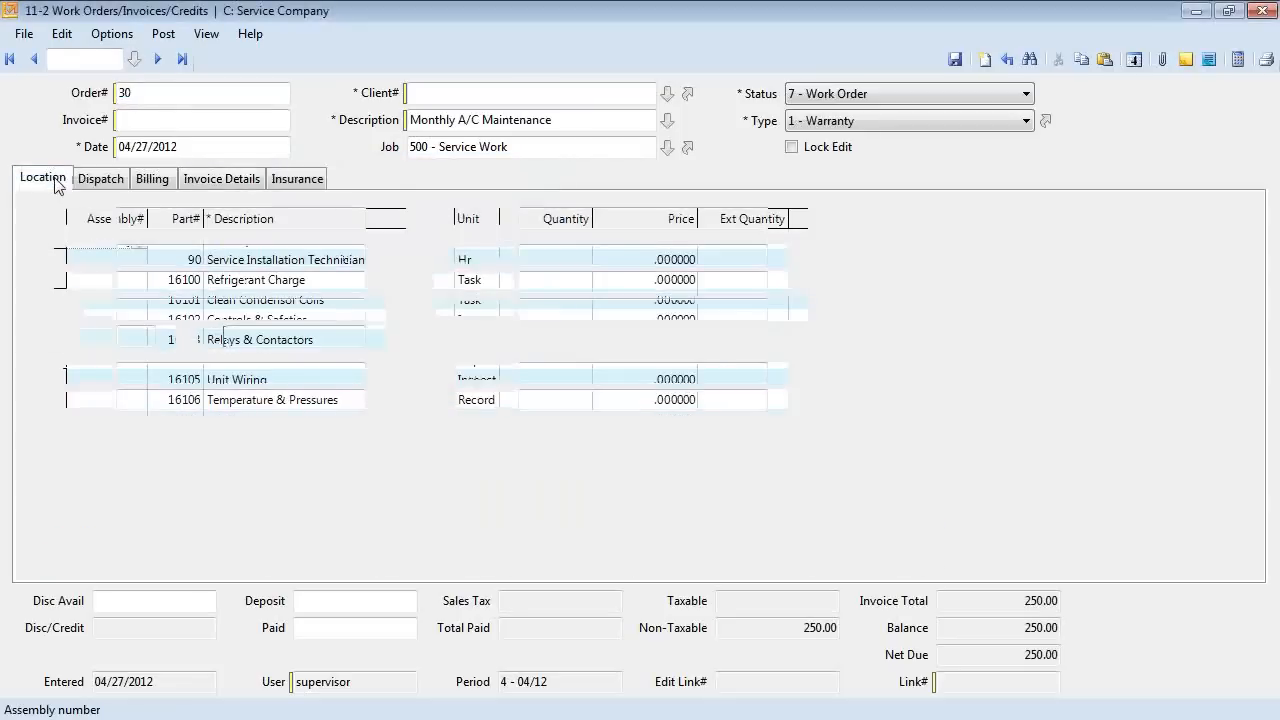
left_click(666, 93)
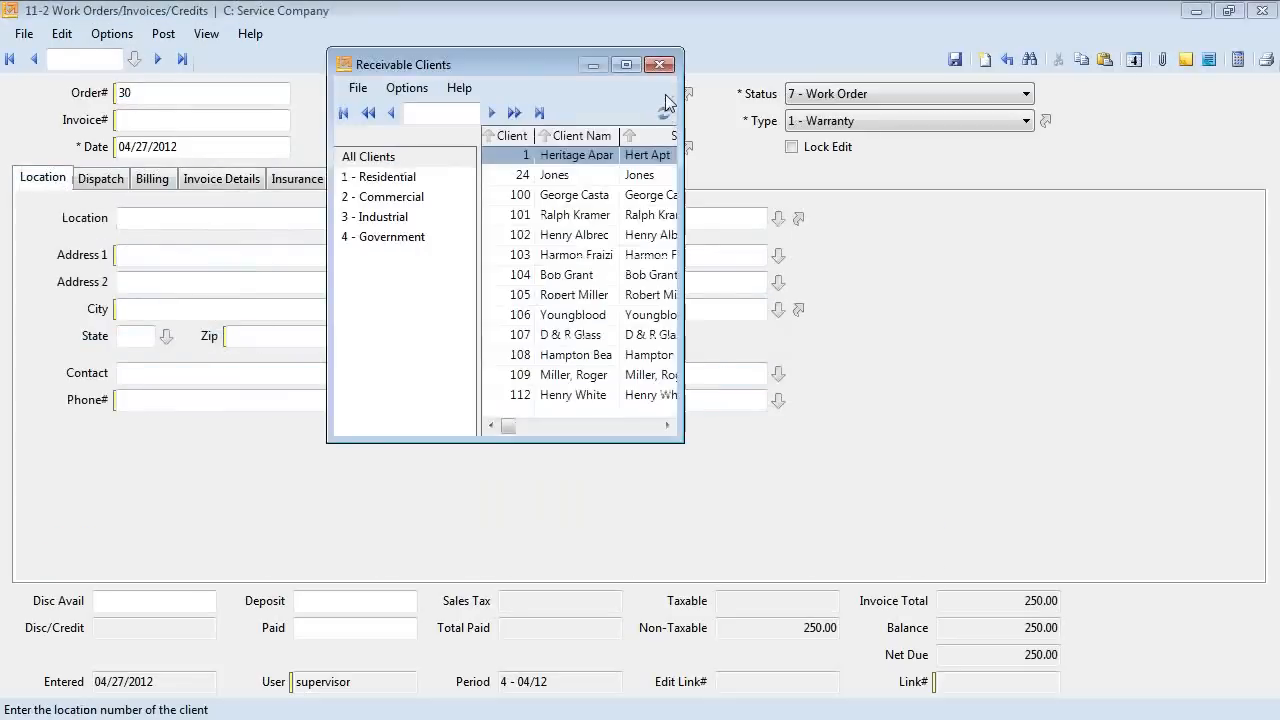
double_click(521, 178)
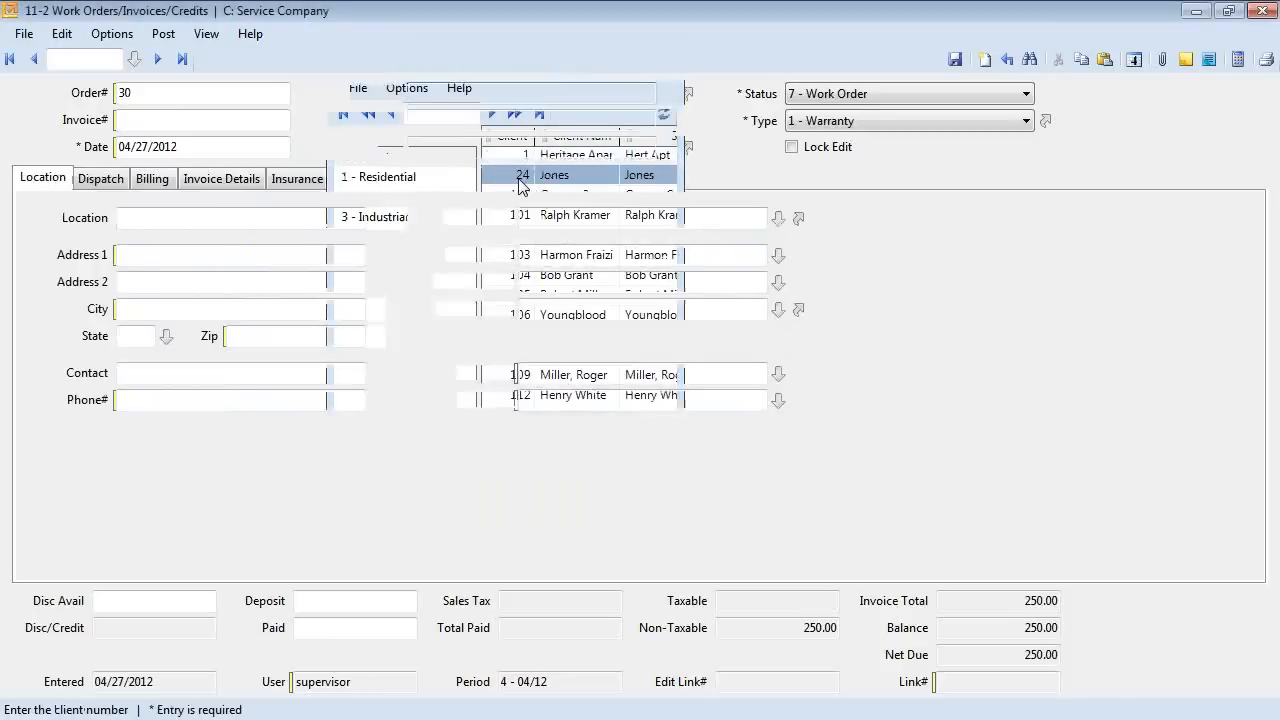
left_click(820, 437)
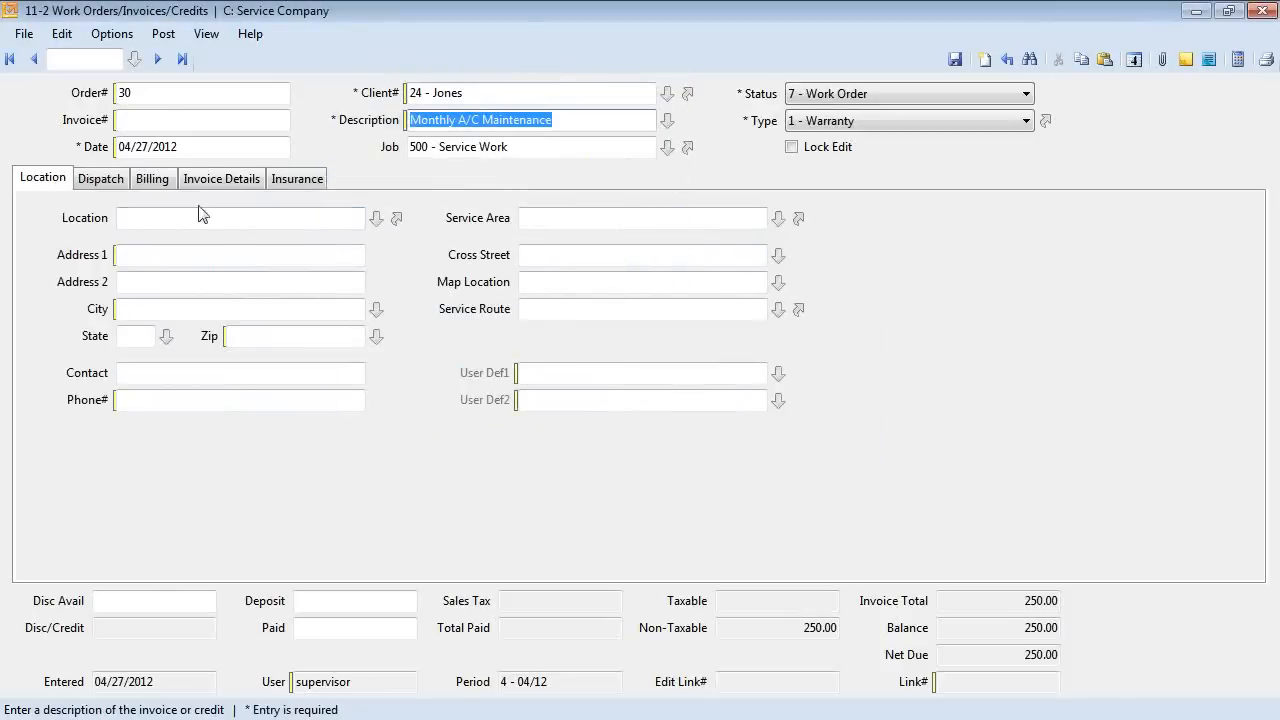
left_click(372, 220)
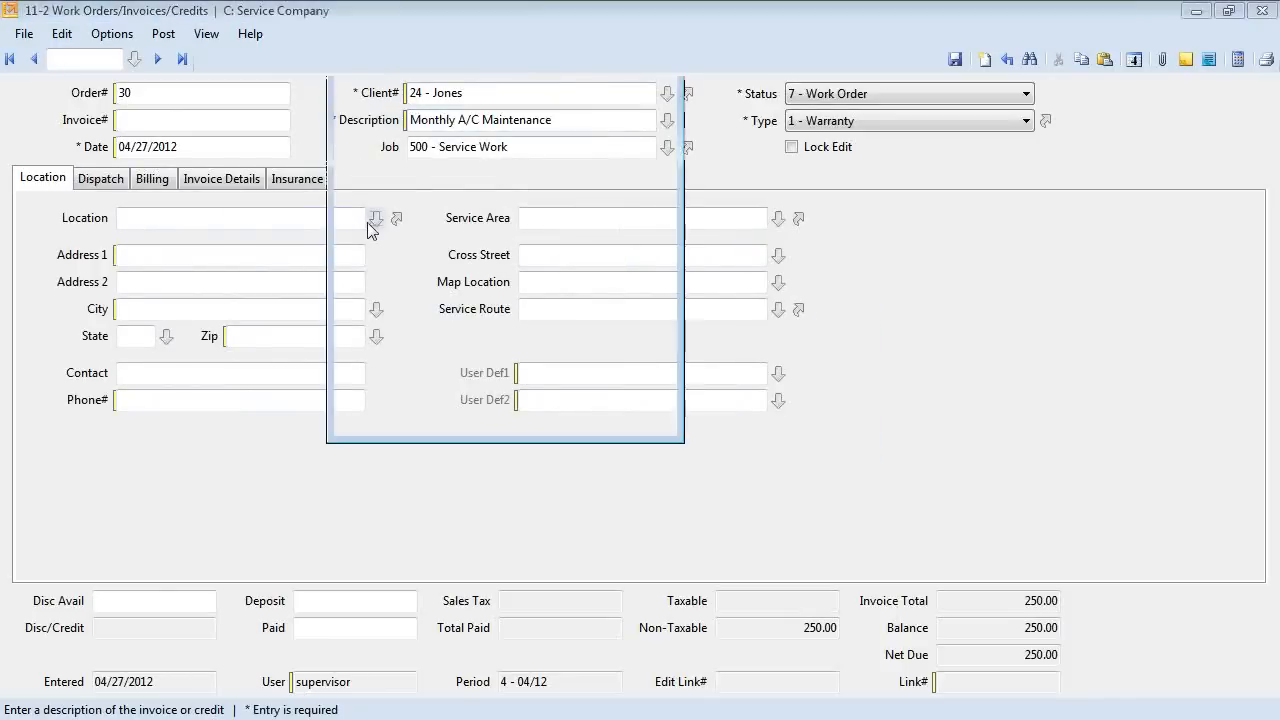
left_click(654, 60)
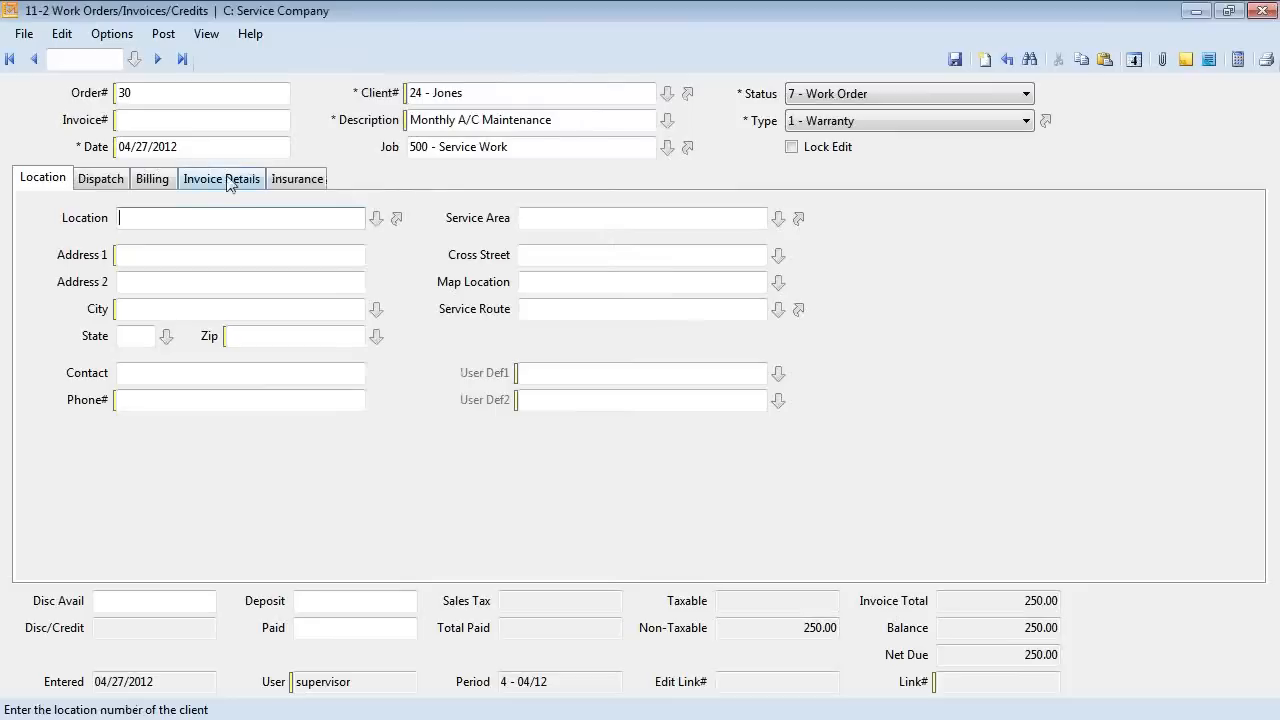
left_click(222, 179)
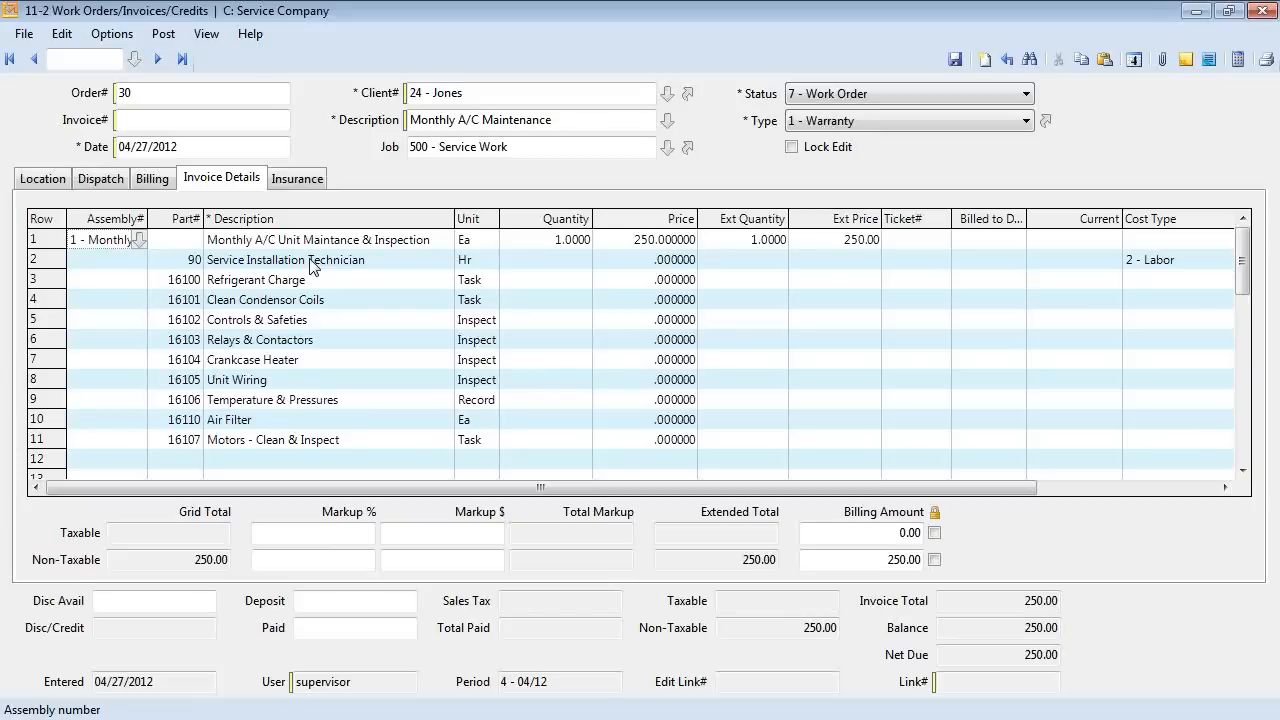
left_click(56, 180)
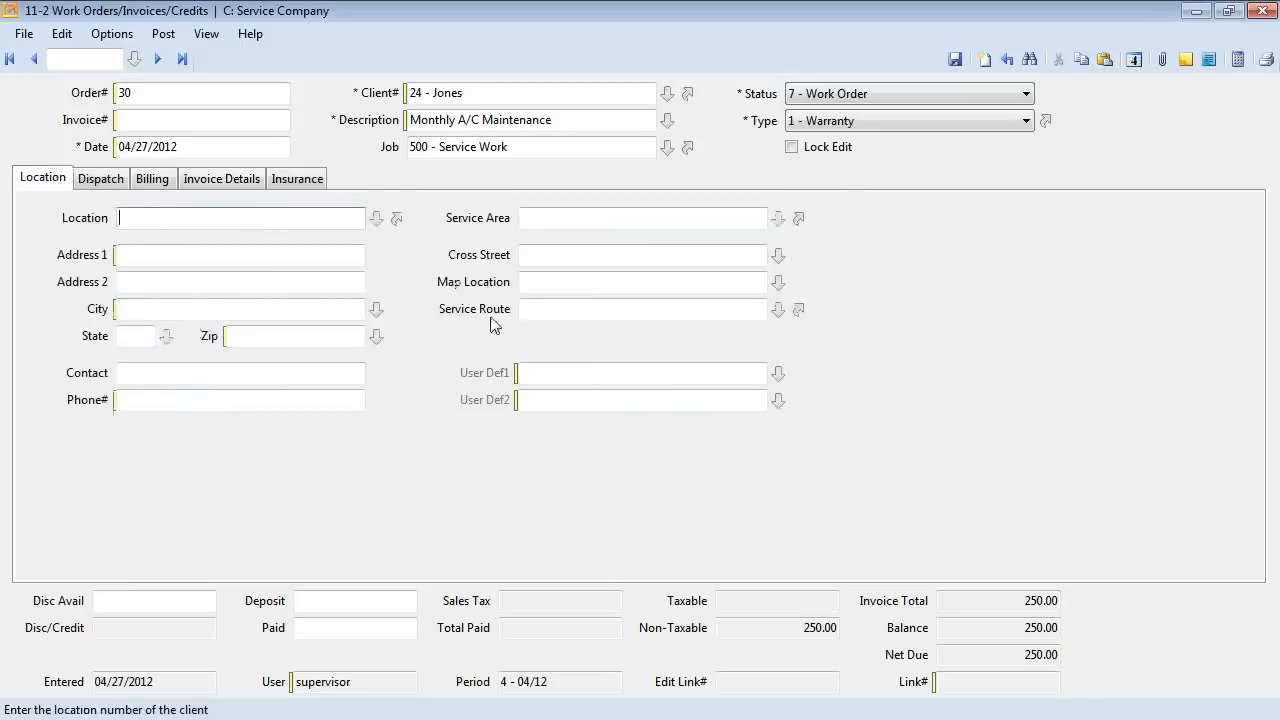
Assign employee 190 to the first dispatch row with priority 3 - Prompt.
left_click(116, 183)
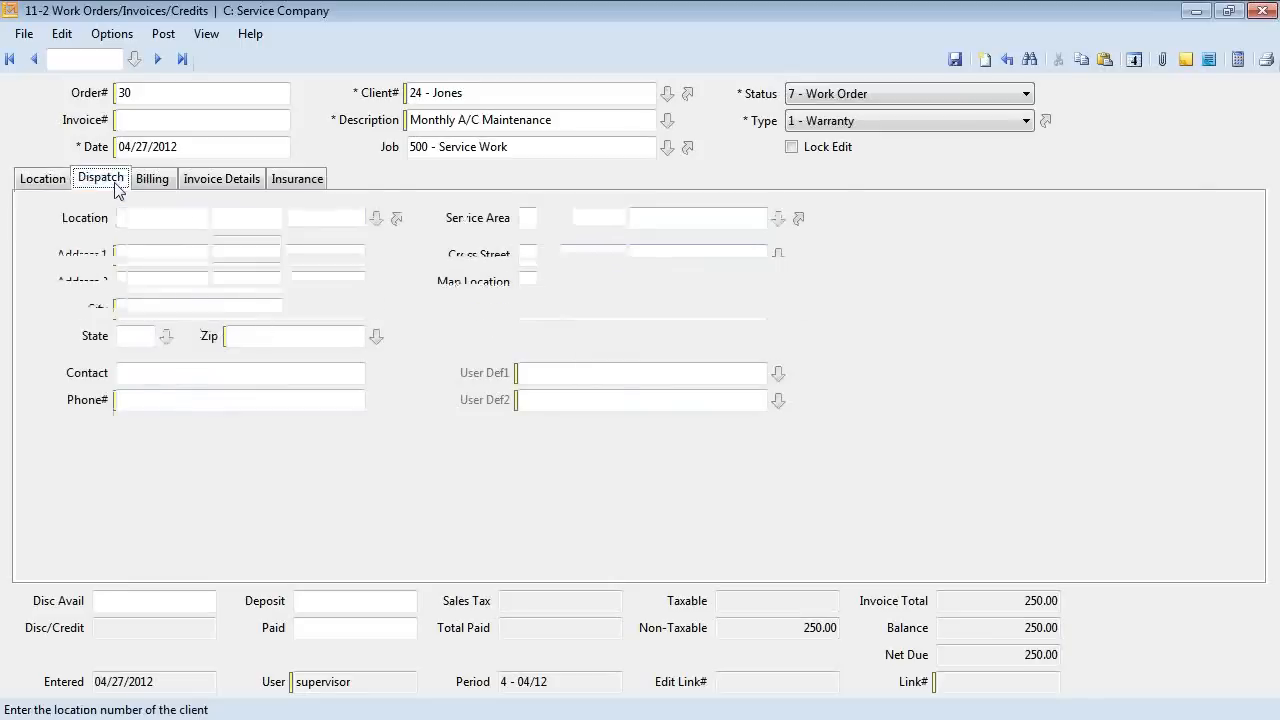
left_click(178, 354)
left_click(184, 353)
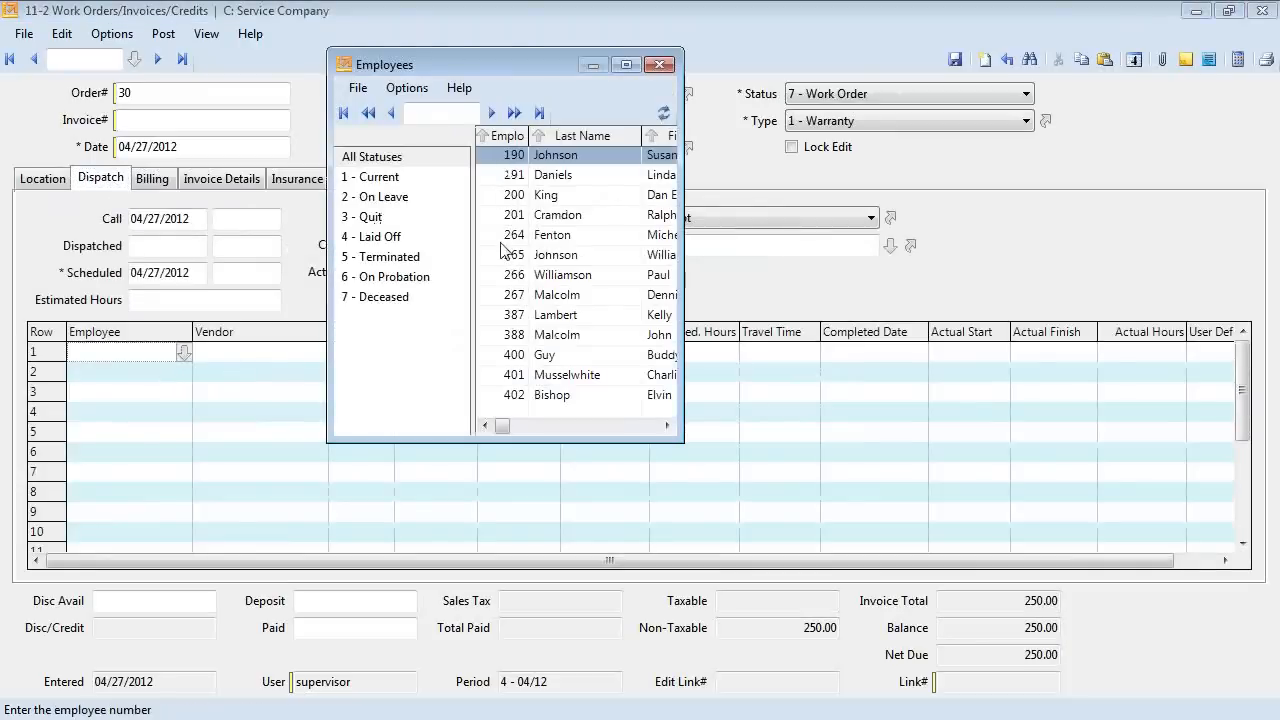
double_click(503, 156)
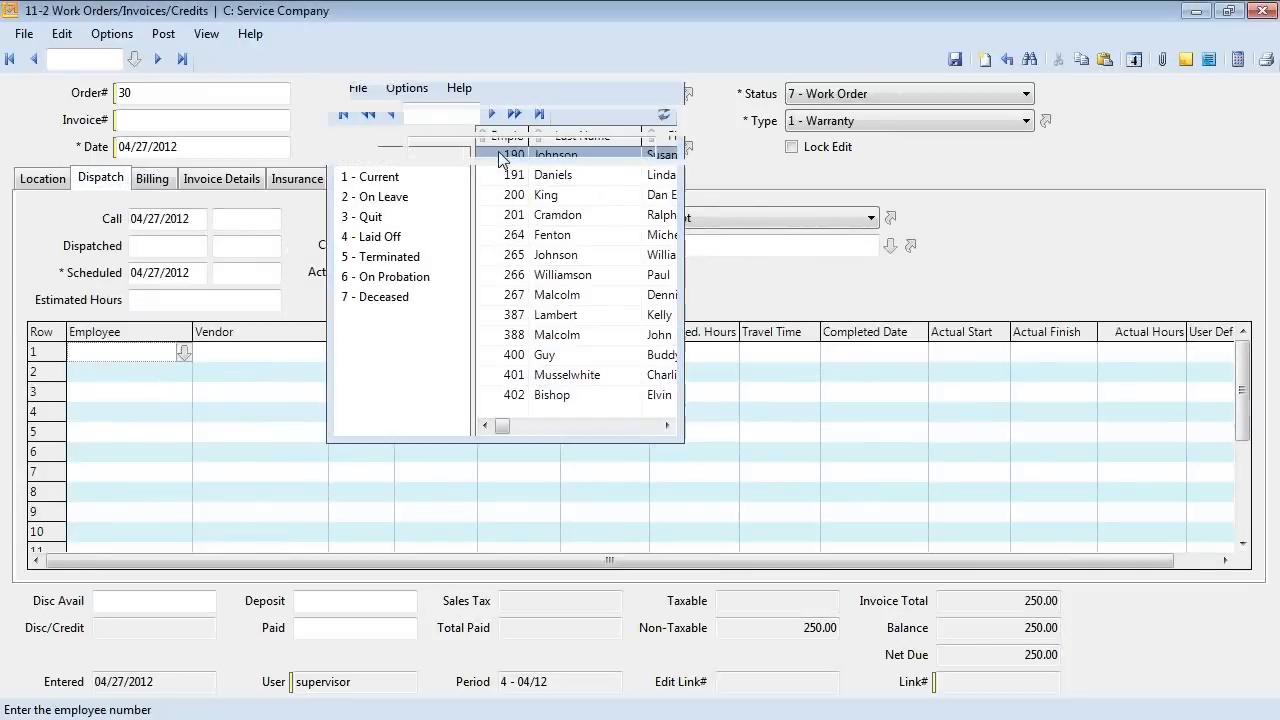
key("Tab")
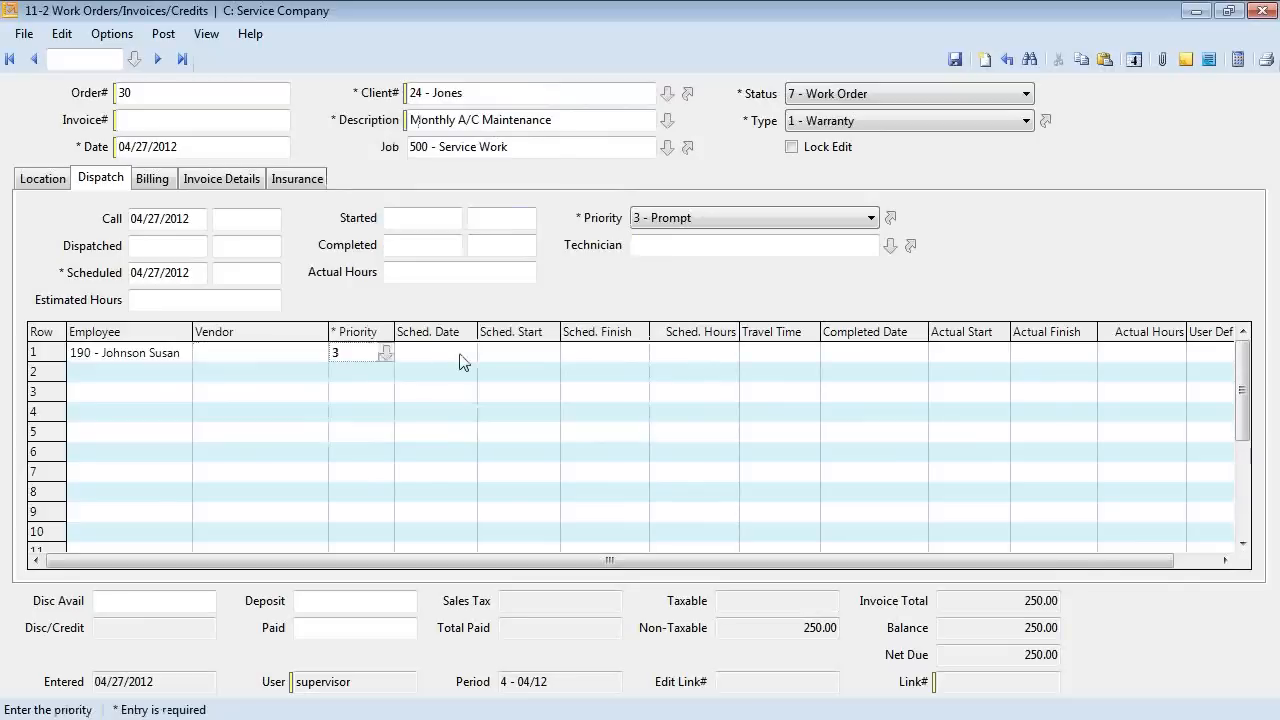
key("Tab")
key("Tab")
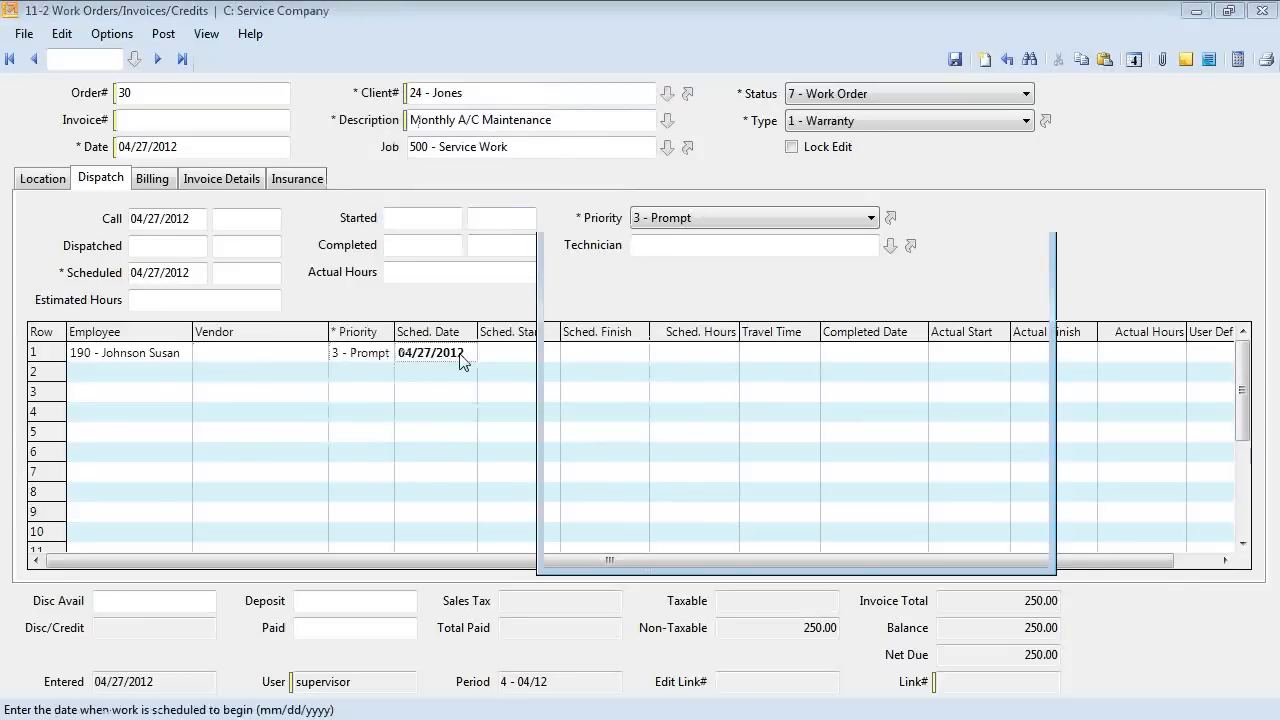
Schedule the dispatch for 04/30/2012 from 8:00 AM to 12:00 PM and save order 30.
left_click(666, 490)
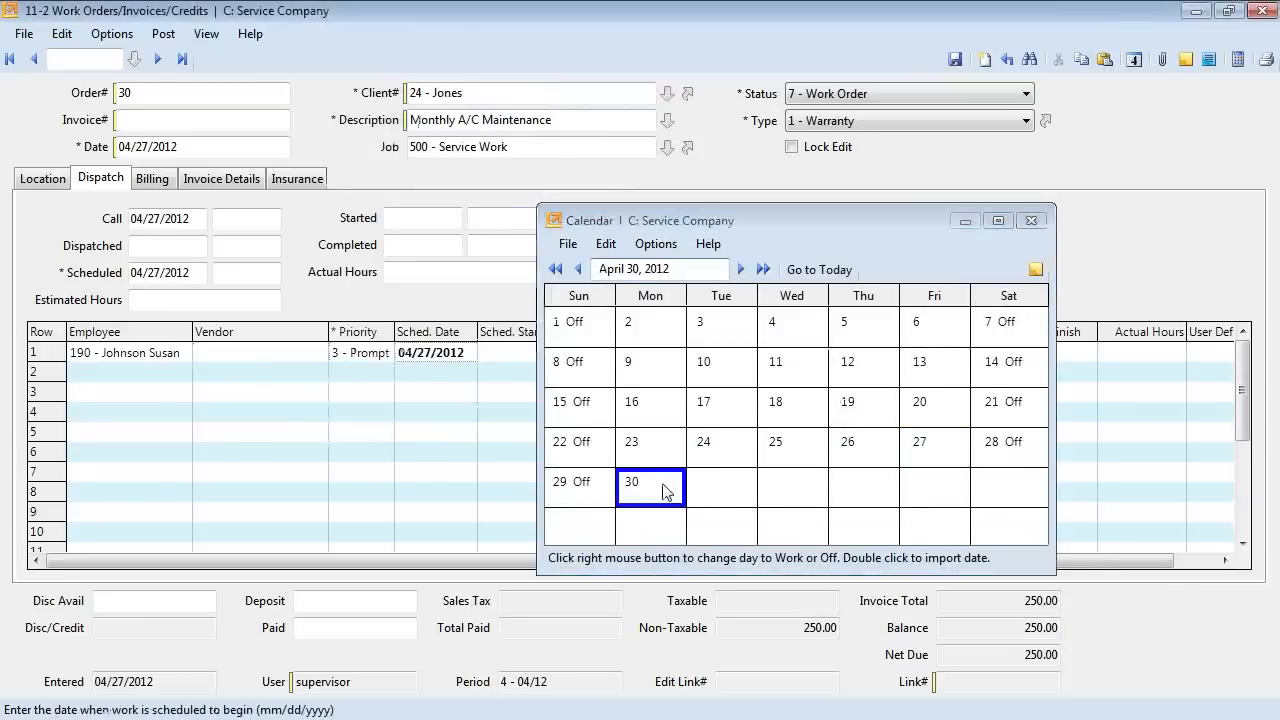
double_click(664, 487)
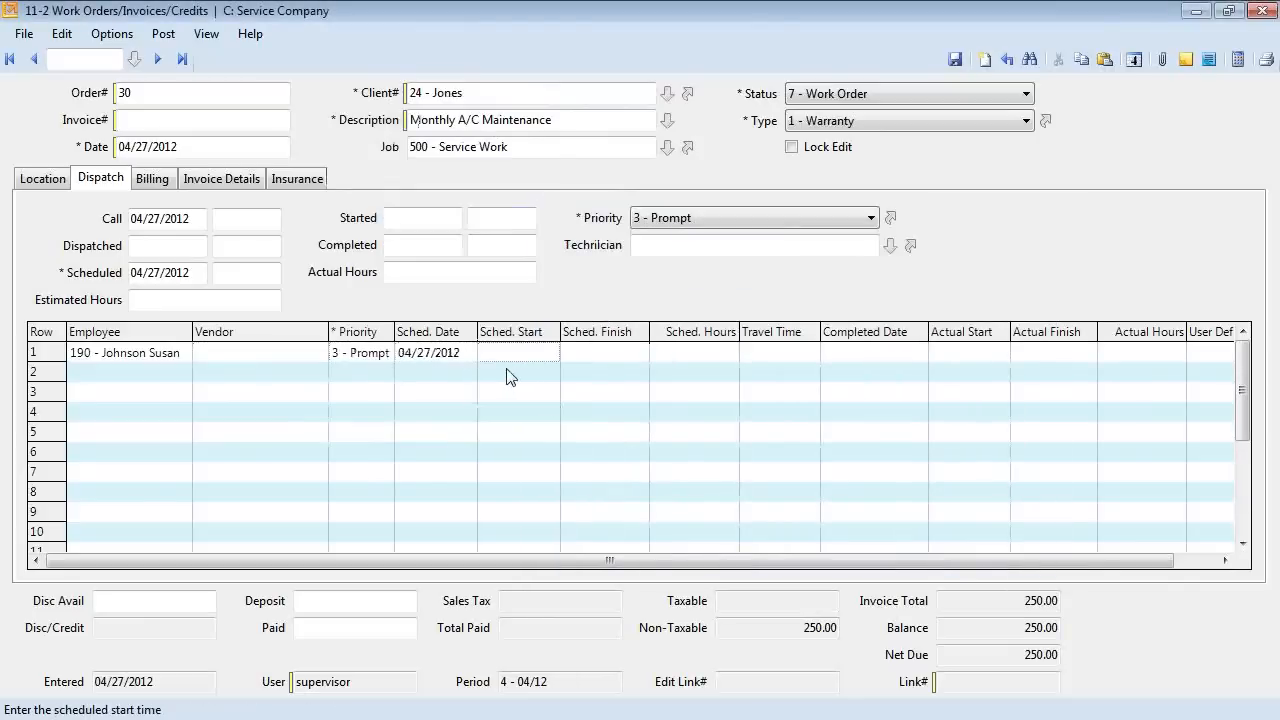
key("shift+Tab")
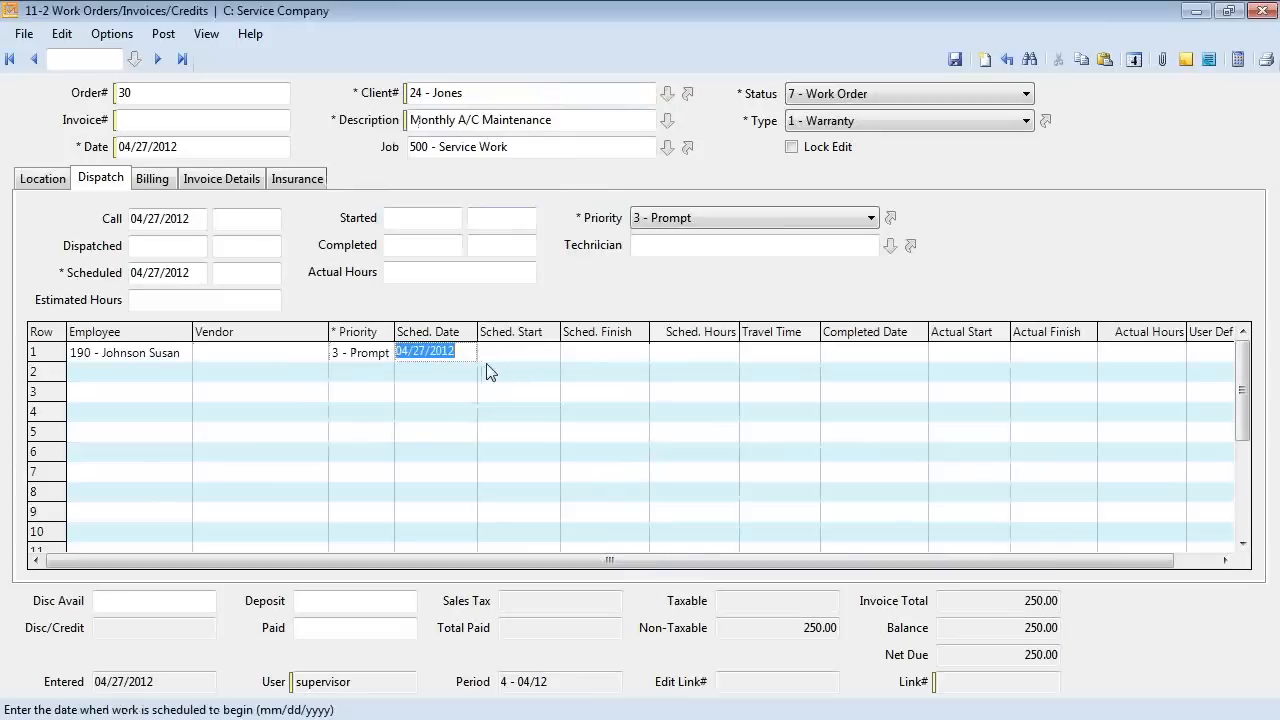
type("0430")
key("Tab")
type("8")
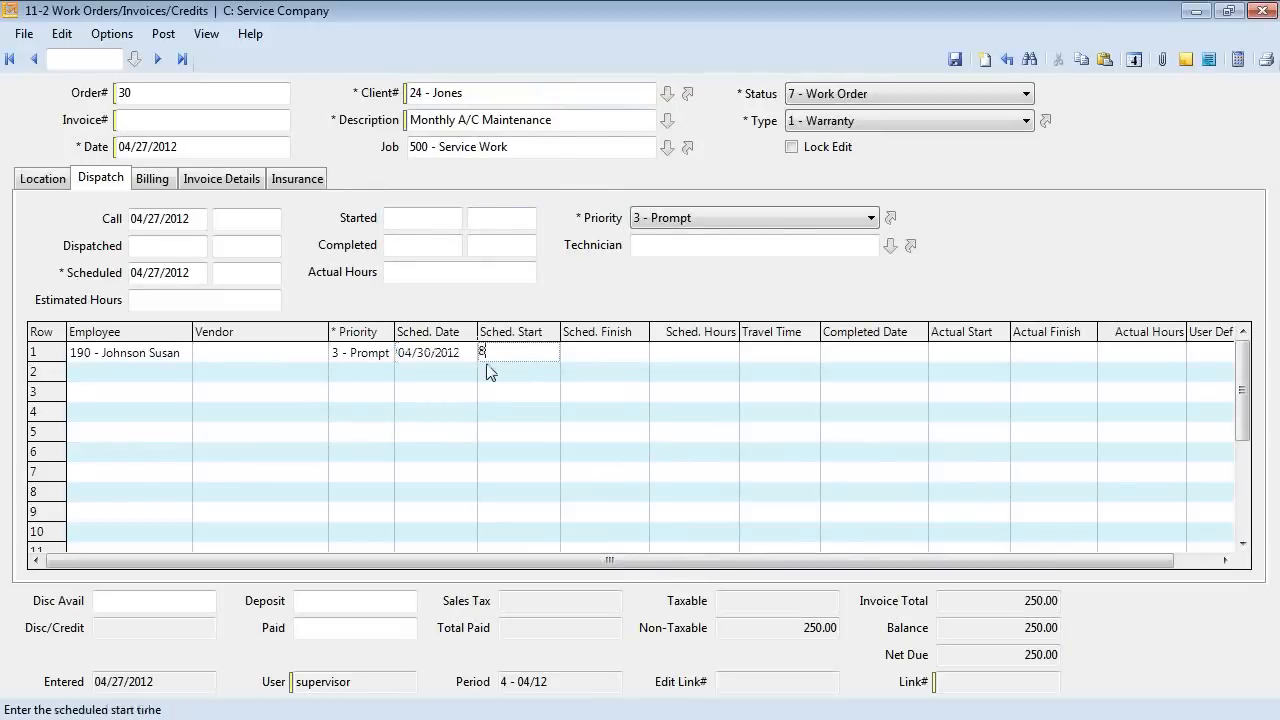
type(" am")
key("Tab")
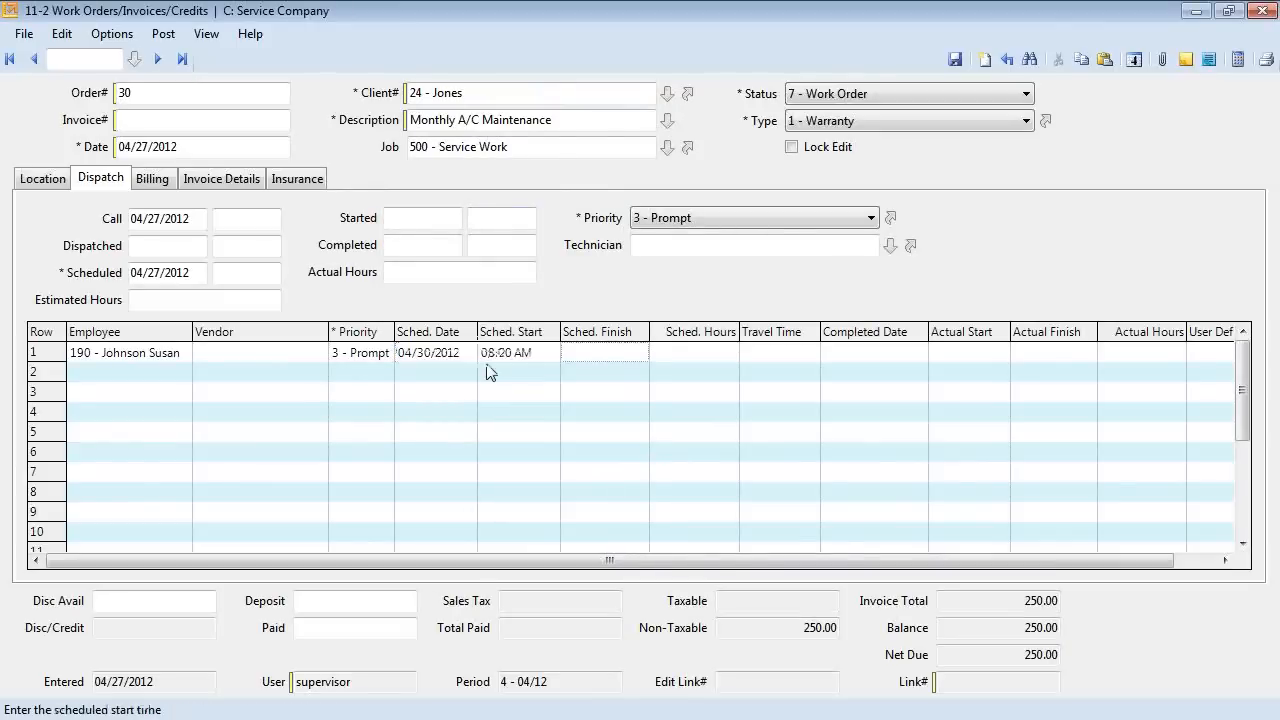
type("12 pm")
key("Tab")
key("Tab")
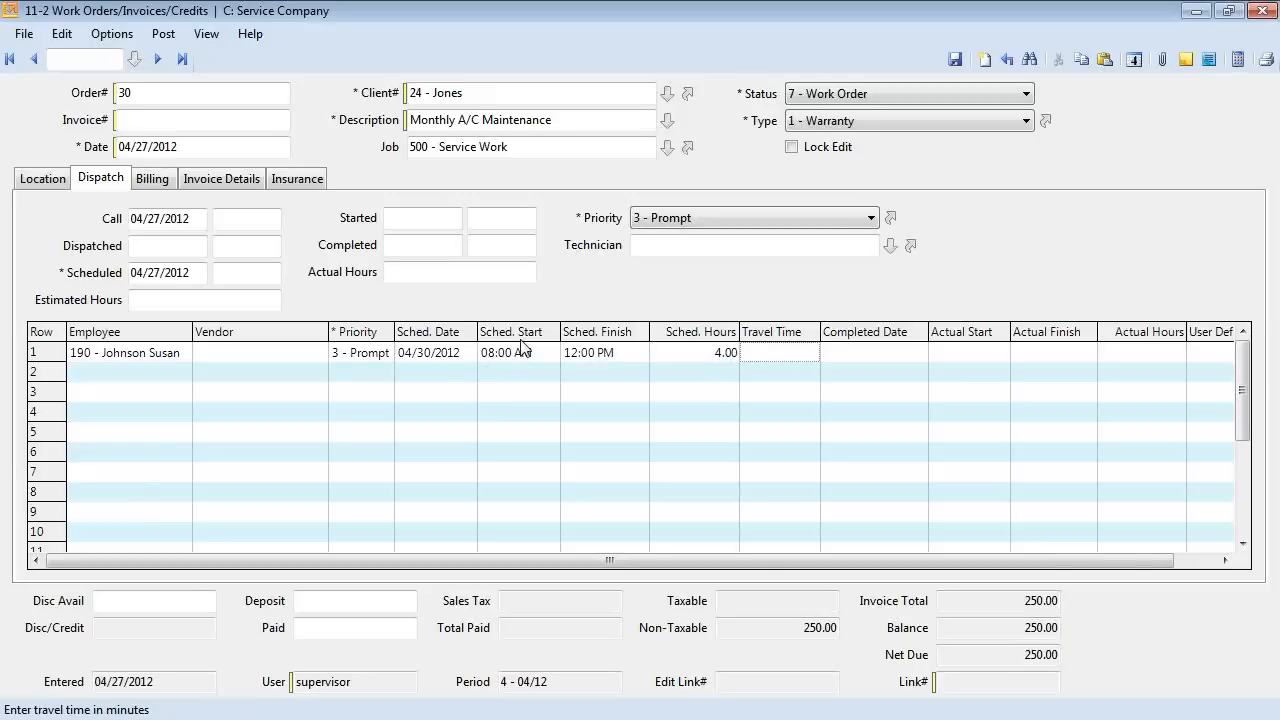
left_click(956, 59)
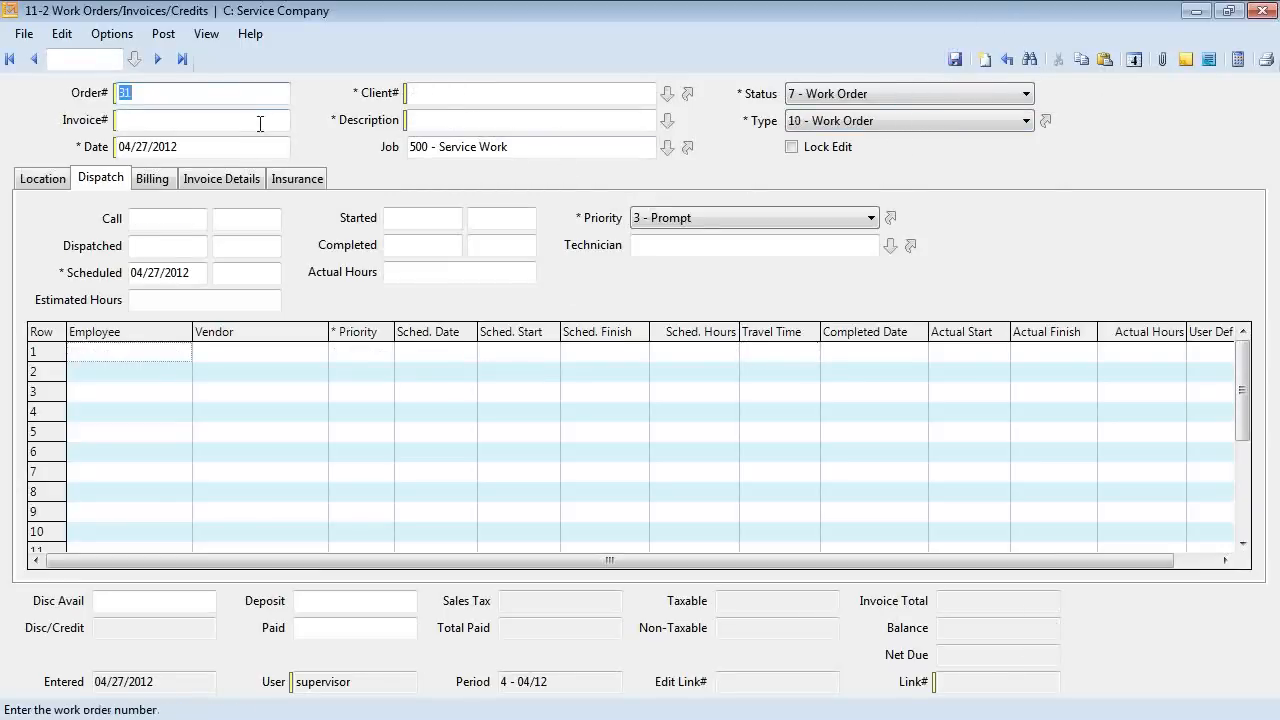
Go back to work order 30 and choose report 42- Service Work Order~with Notes on the System.WorkOrder form.
left_click(440, 121)
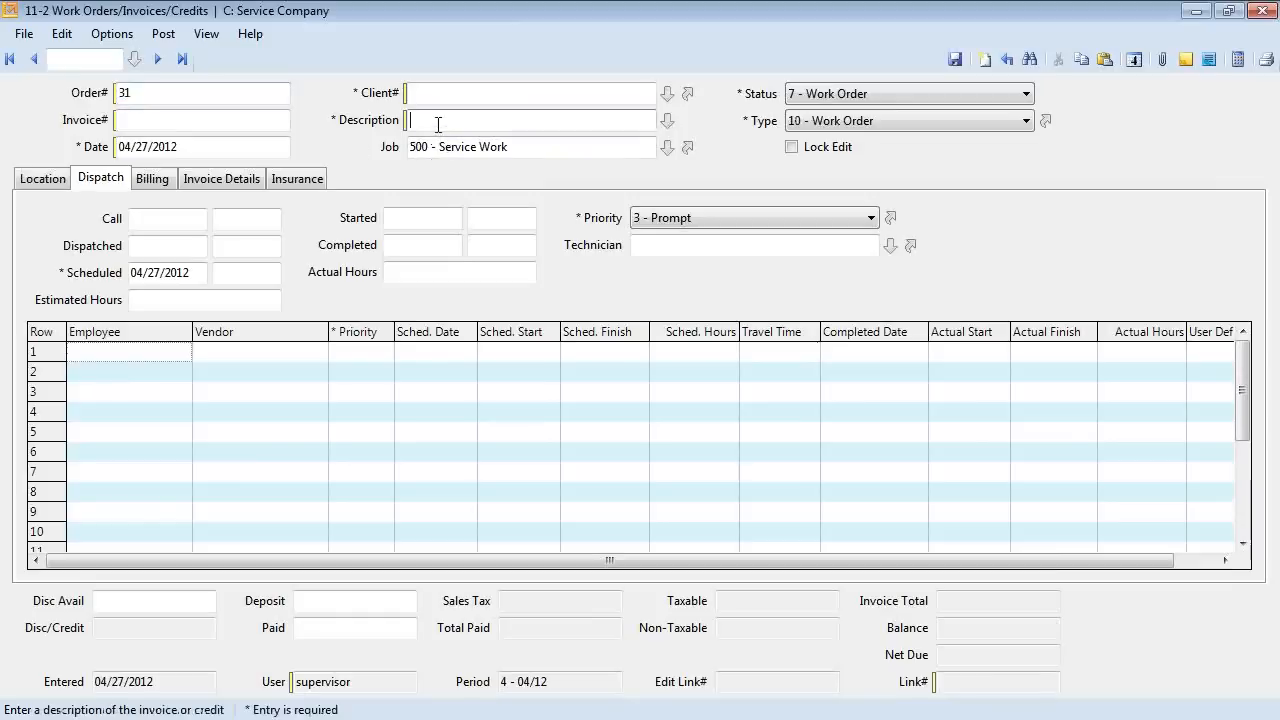
left_click(182, 58)
left_click(1266, 59)
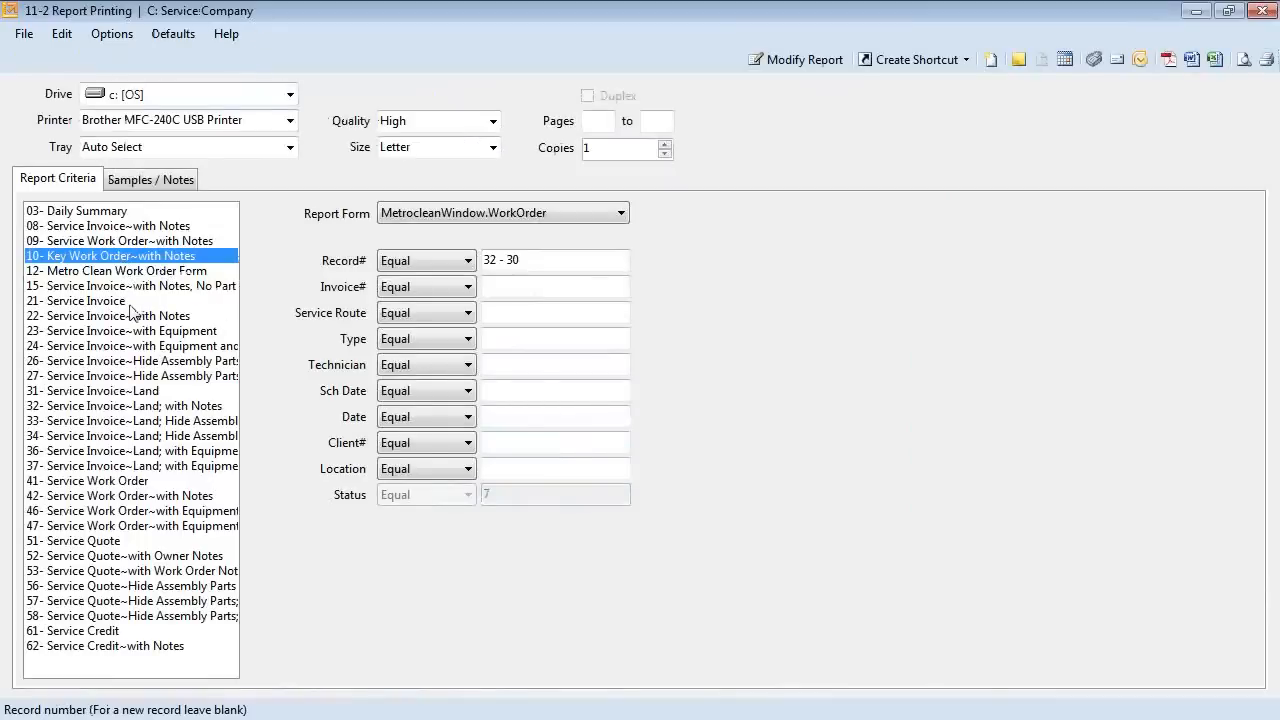
left_click(123, 496)
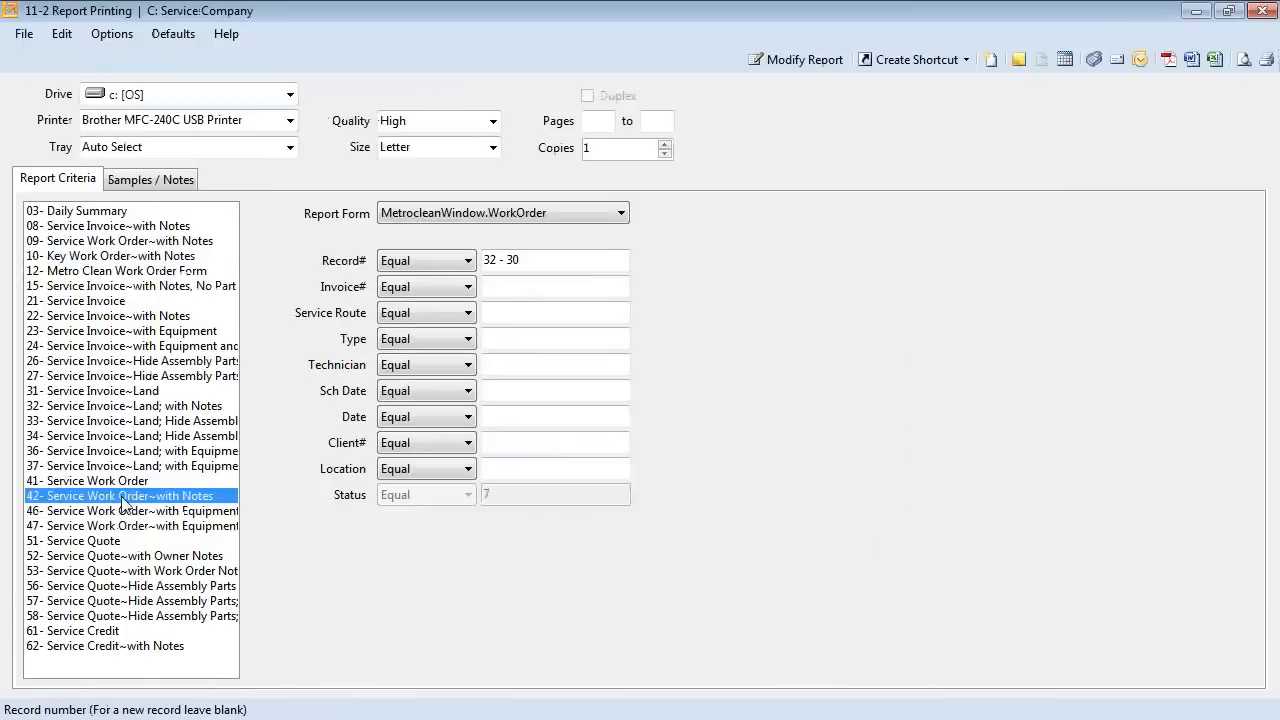
left_click(450, 213)
left_click(430, 246)
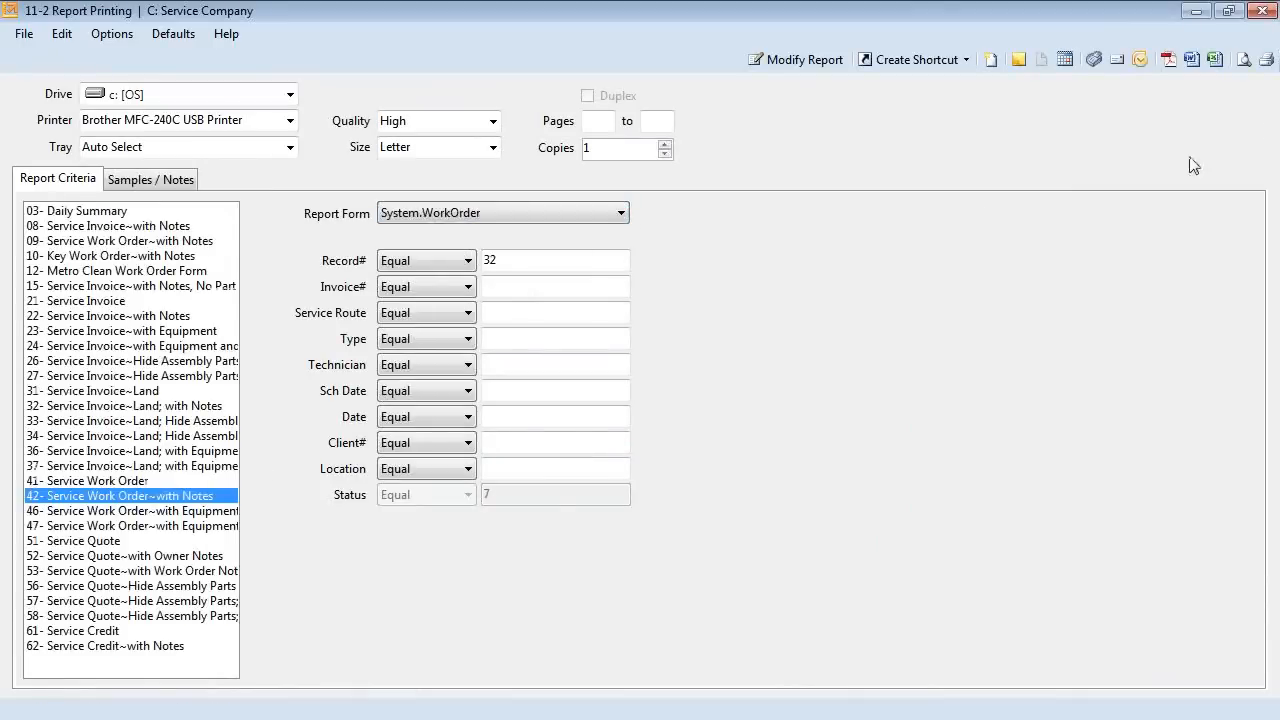
Preview the work order 30 report on screen, then close the preview.
left_click(1243, 59)
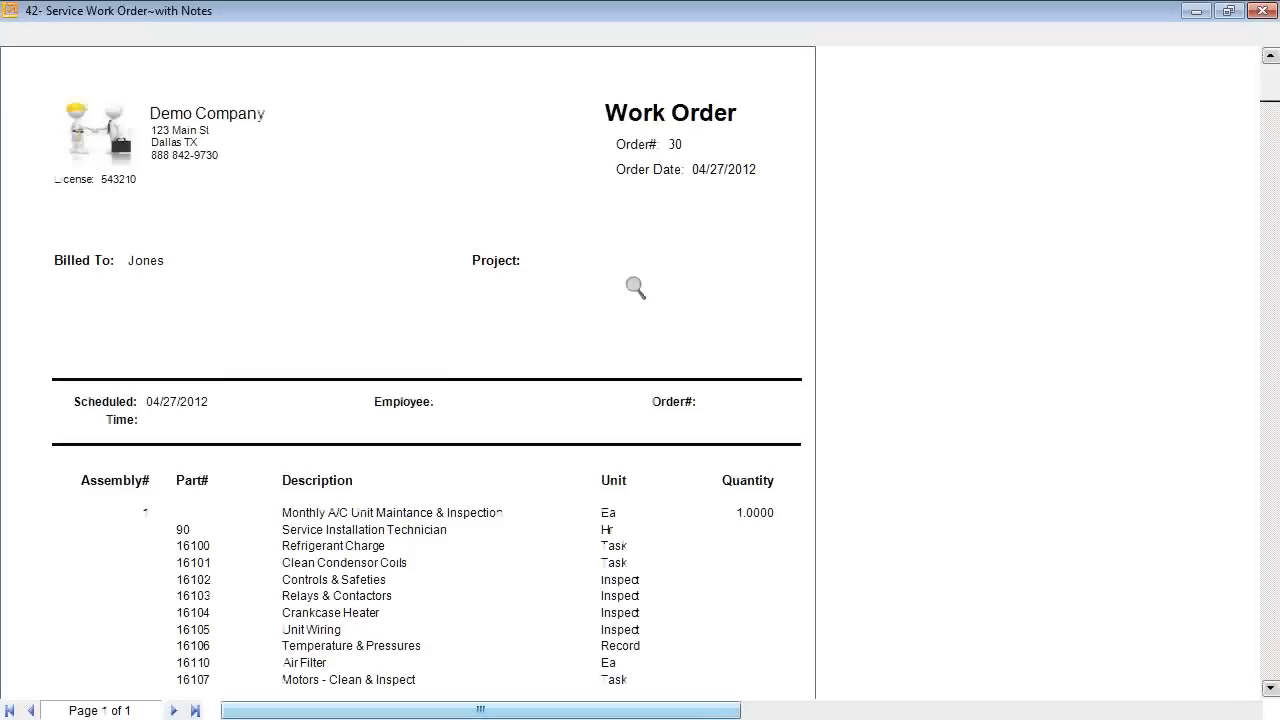
scroll(634, 287, "down", 1)
scroll(428, 348, "down", 2)
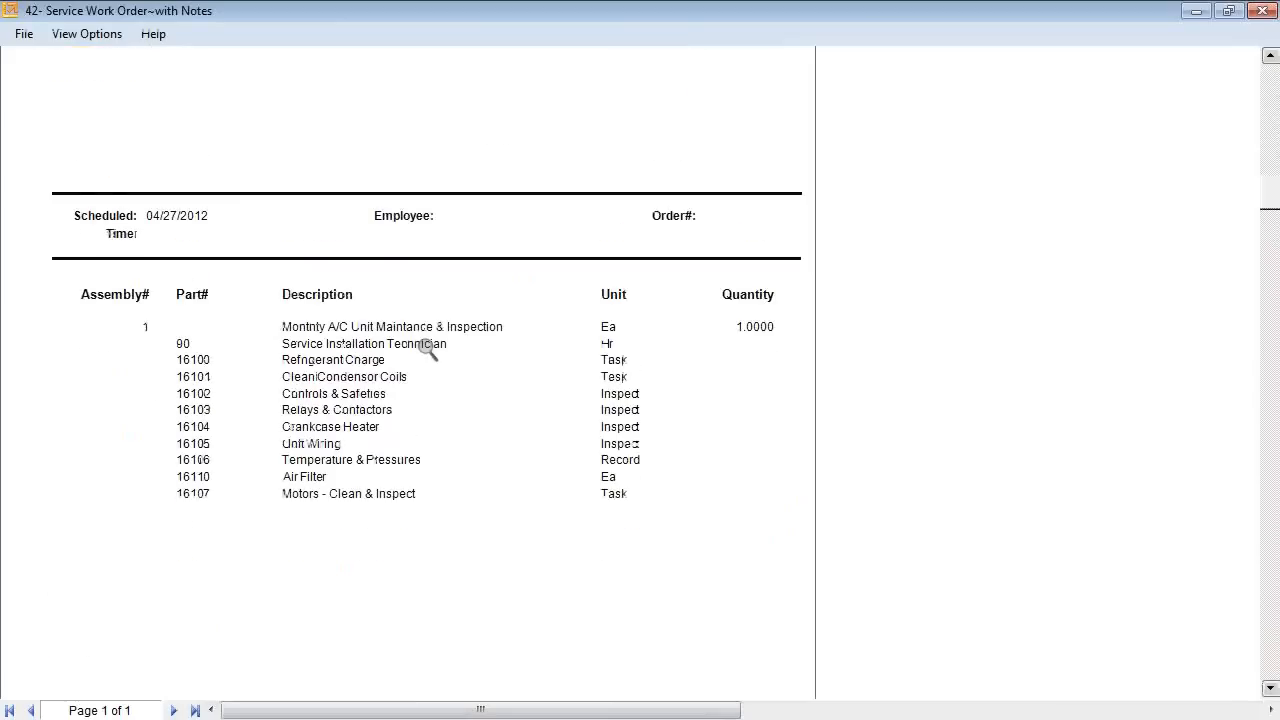
scroll(428, 348, "up", 3)
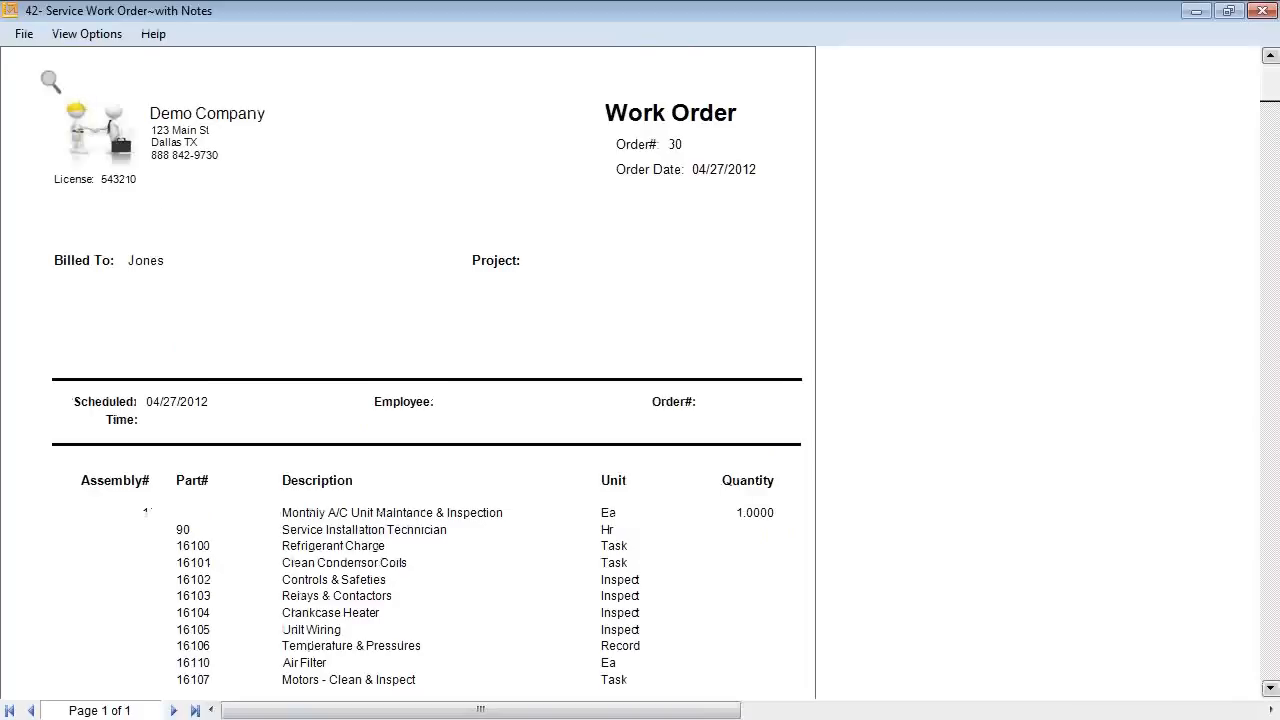
left_click(22, 34)
left_click(46, 83)
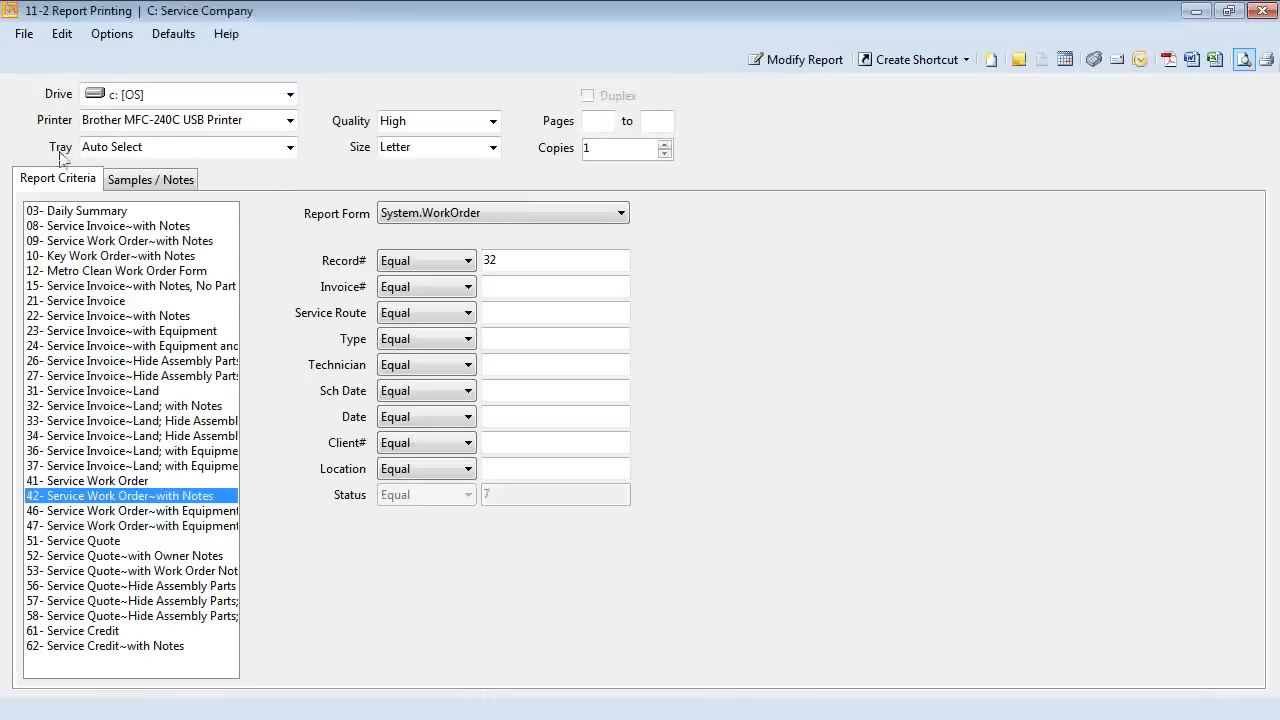
left_click(37, 40)
Stamp work order 30 completed at 1:13 PM on 04/27/2012, save it, and open the Dispatch Board.
left_click(80, 328)
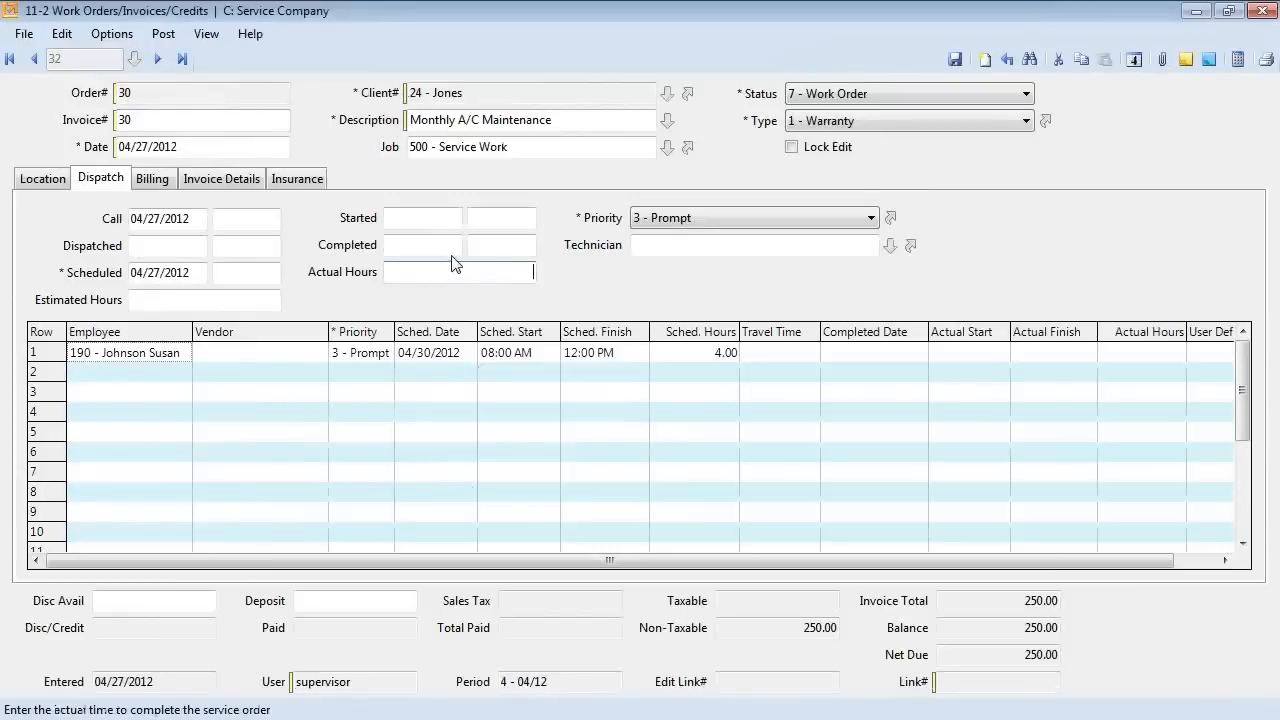
key("Tab")
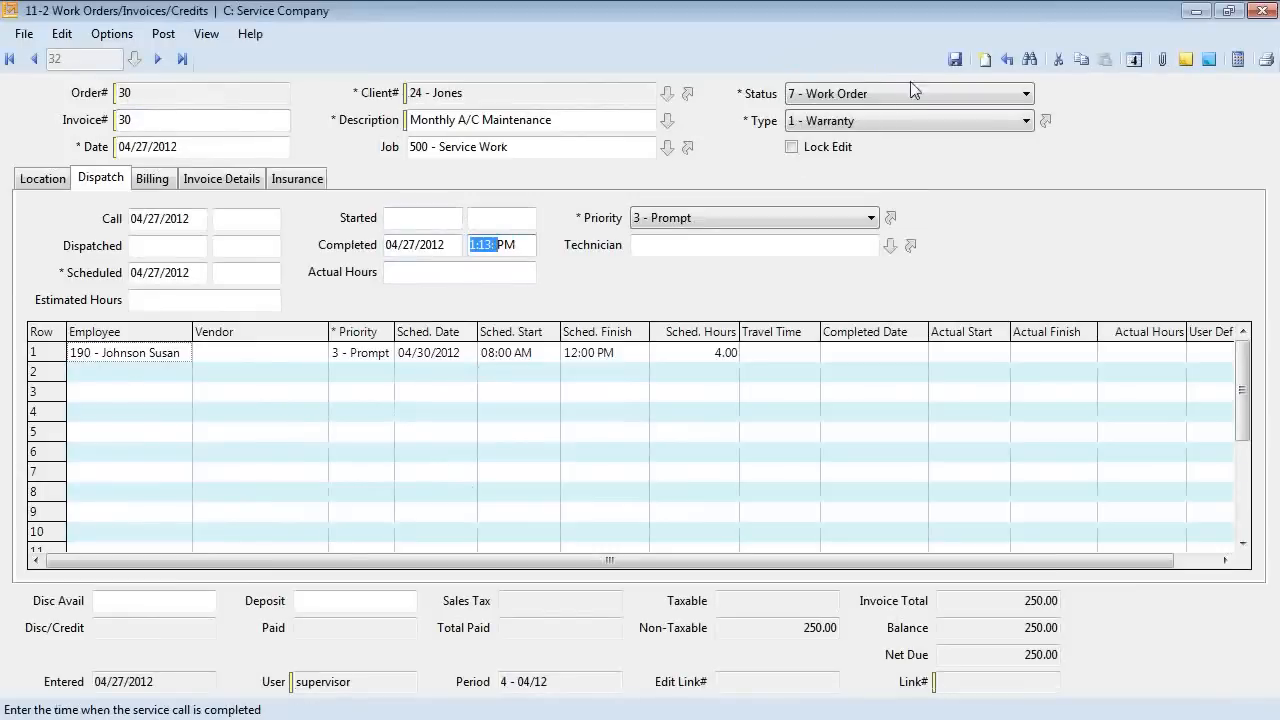
left_click(955, 58)
left_click(111, 33)
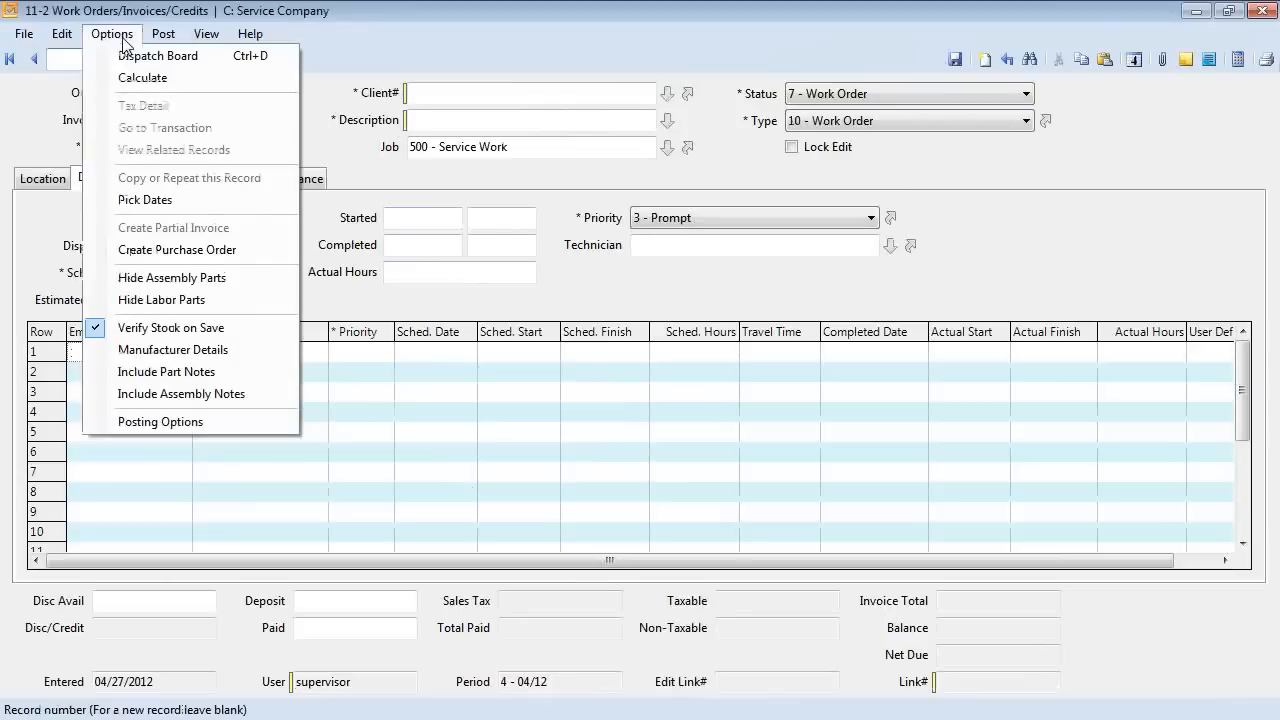
left_click(130, 58)
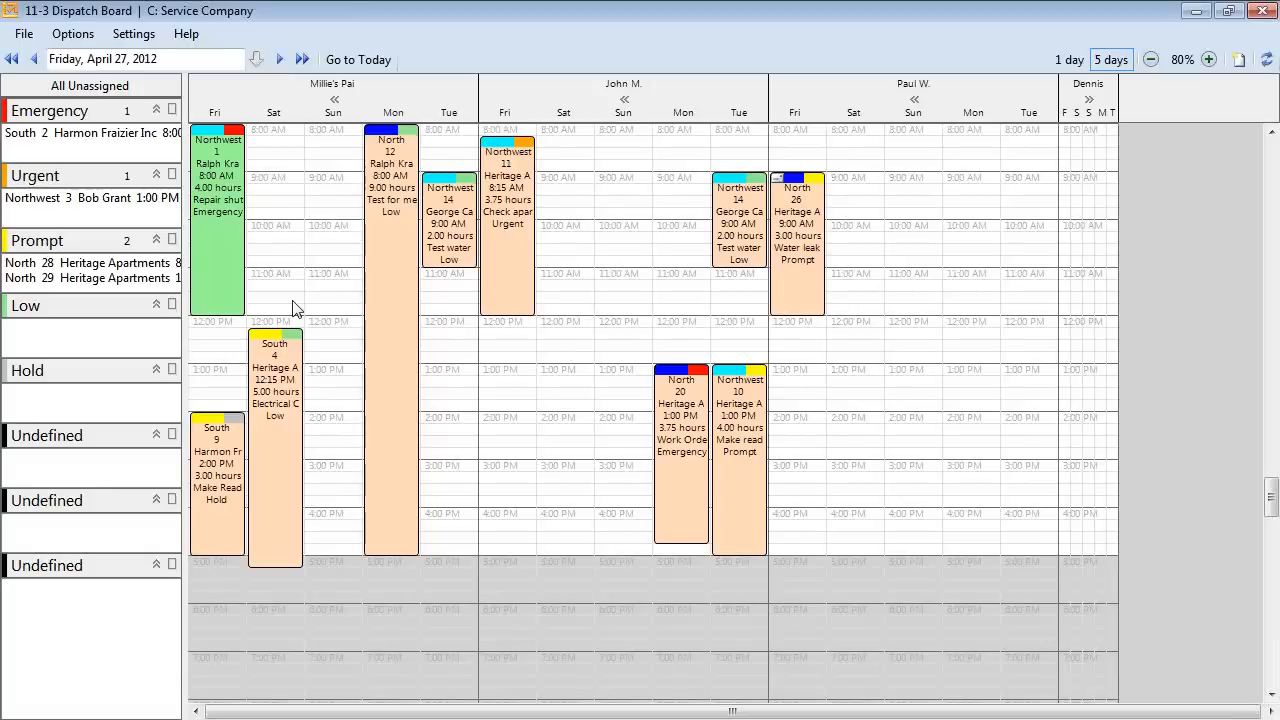
Switch the board to one day, advance to Monday, April 30, 2012, then show five days.
left_click(1068, 63)
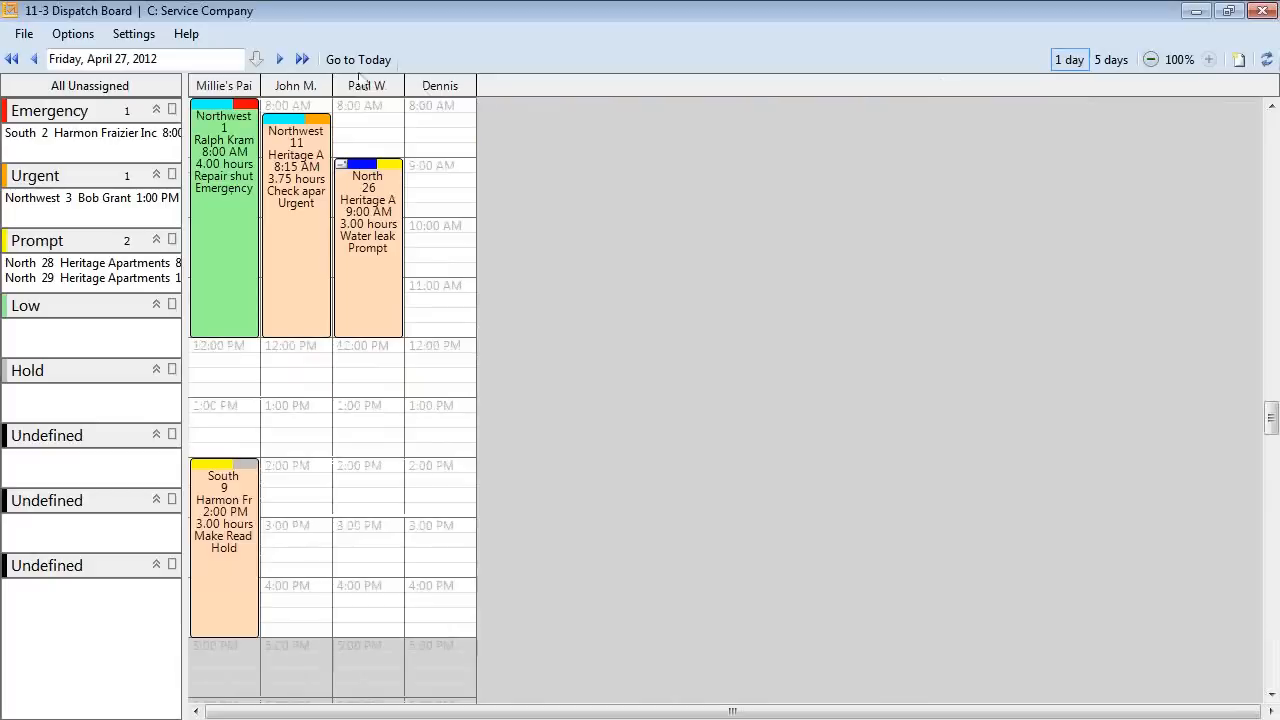
left_click(281, 61)
left_click(281, 61)
left_click(281, 61)
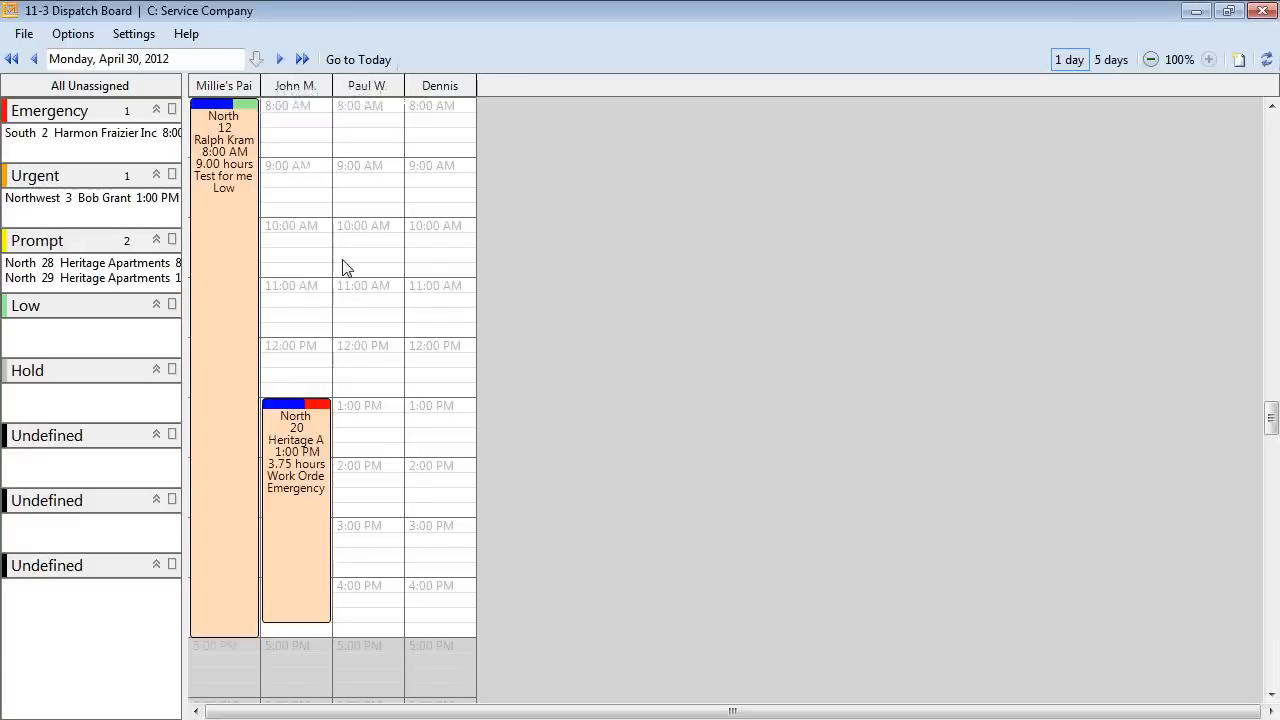
left_click(1112, 60)
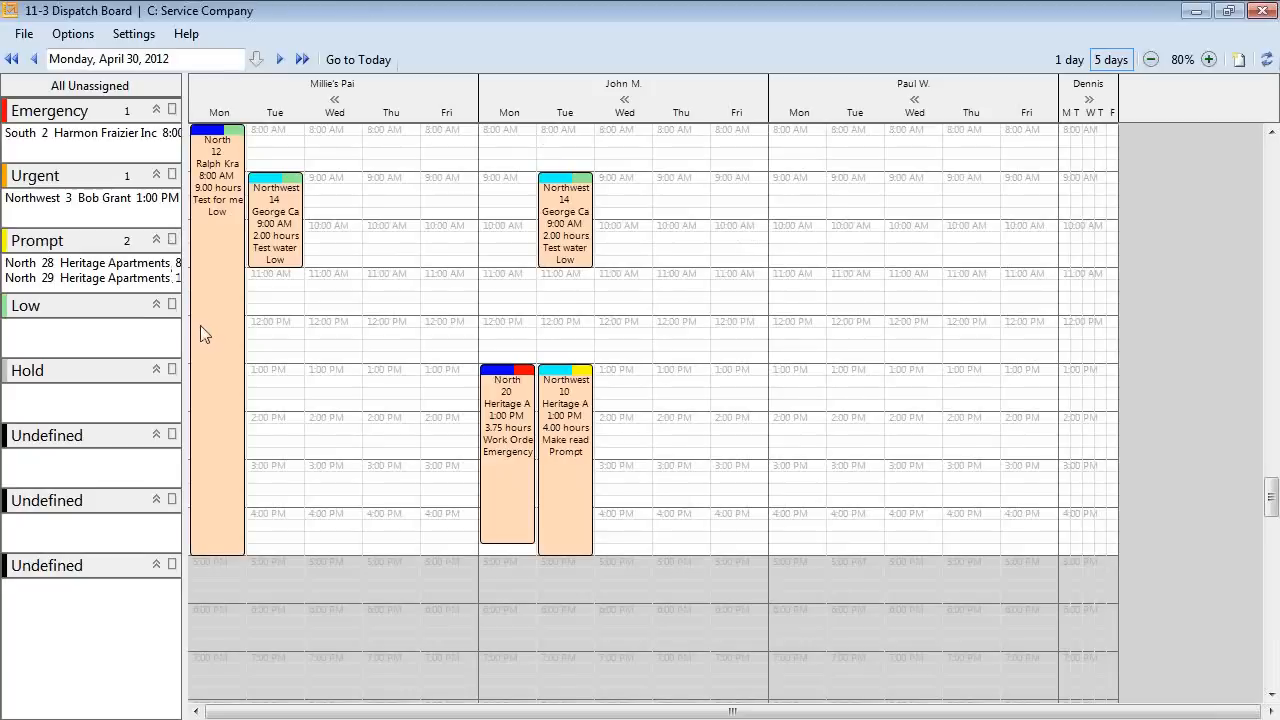
Step the dispatch board back three days to Friday, April 27, 2012.
left_click(34, 60)
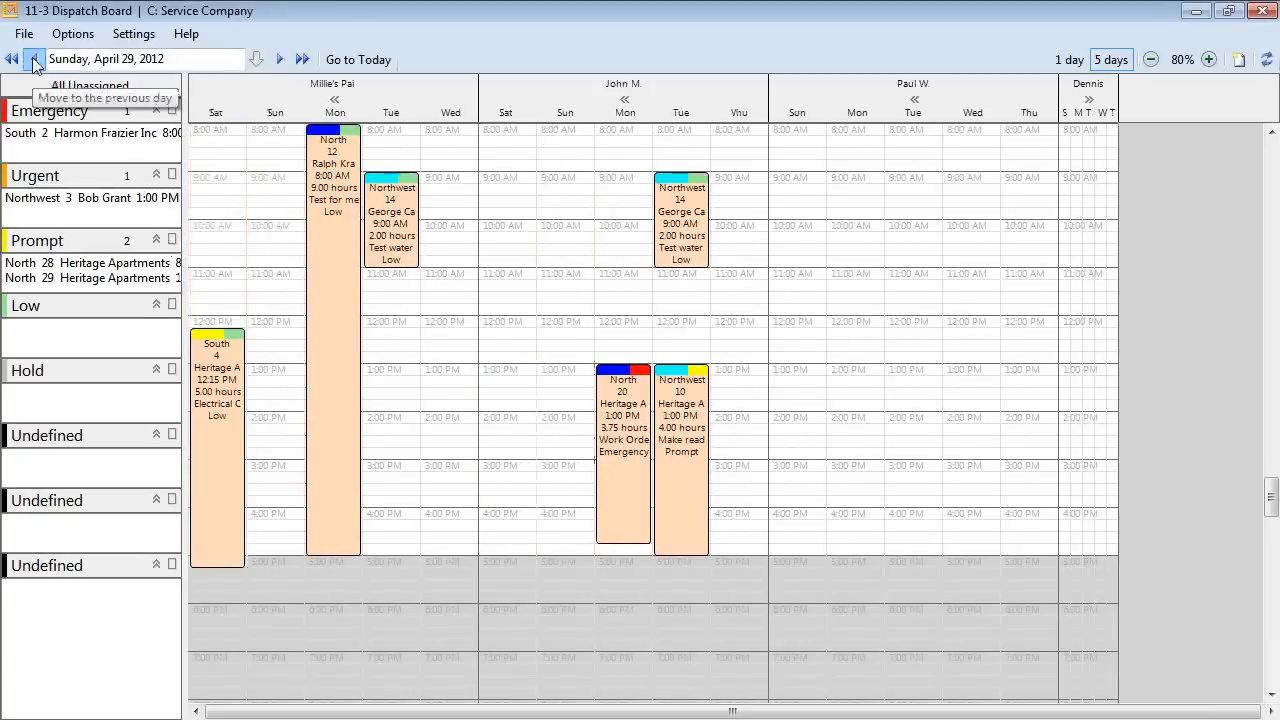
left_click(34, 60)
left_click(34, 60)
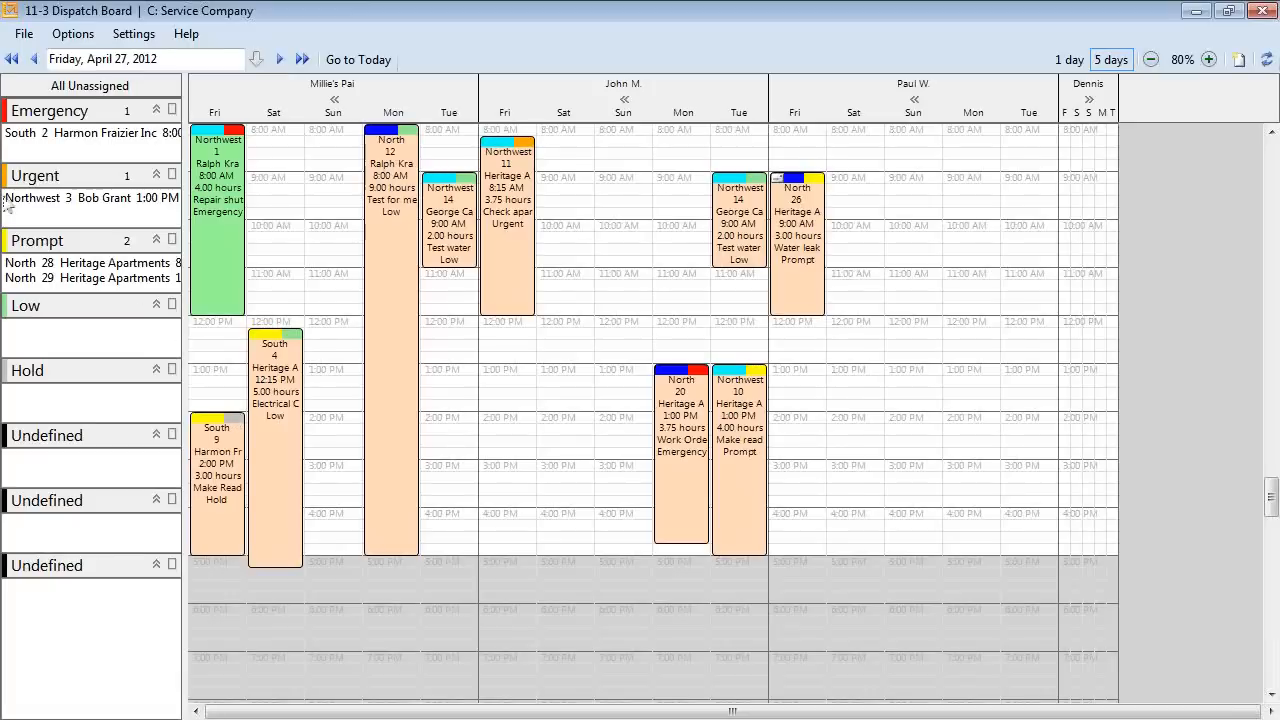
left_click(68, 136)
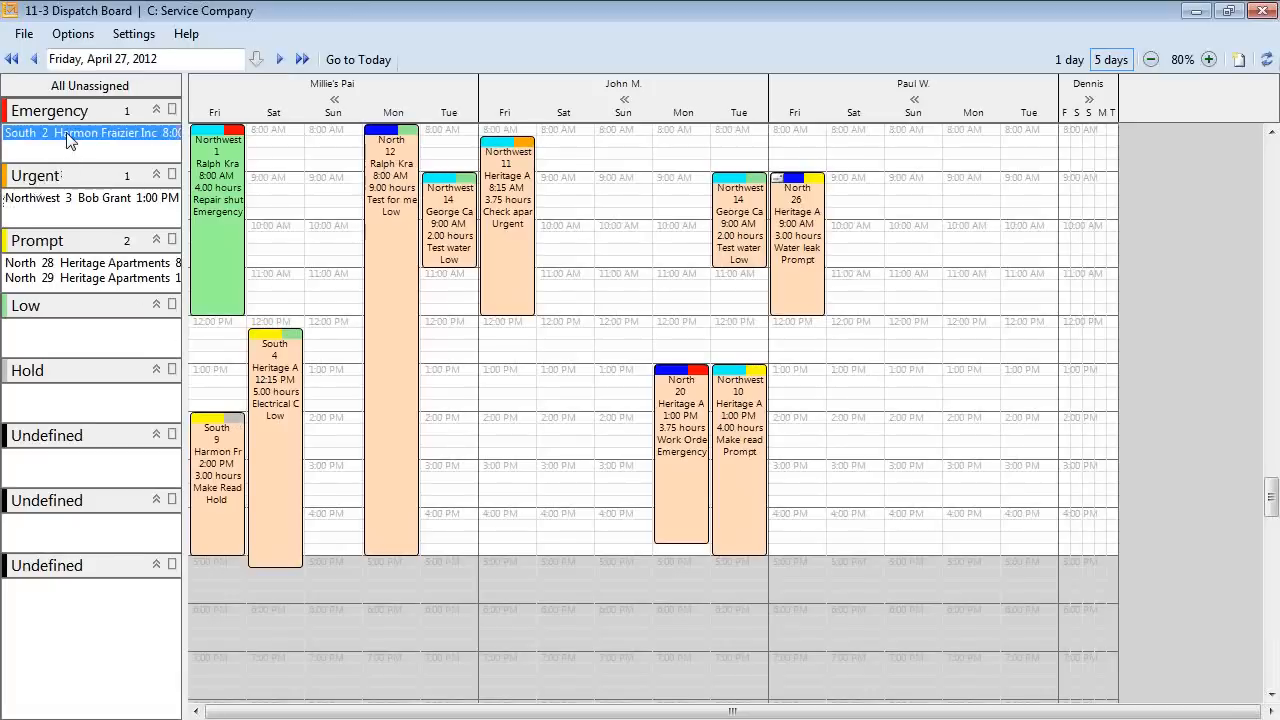
left_click(78, 199)
left_click(74, 264)
left_click(78, 279)
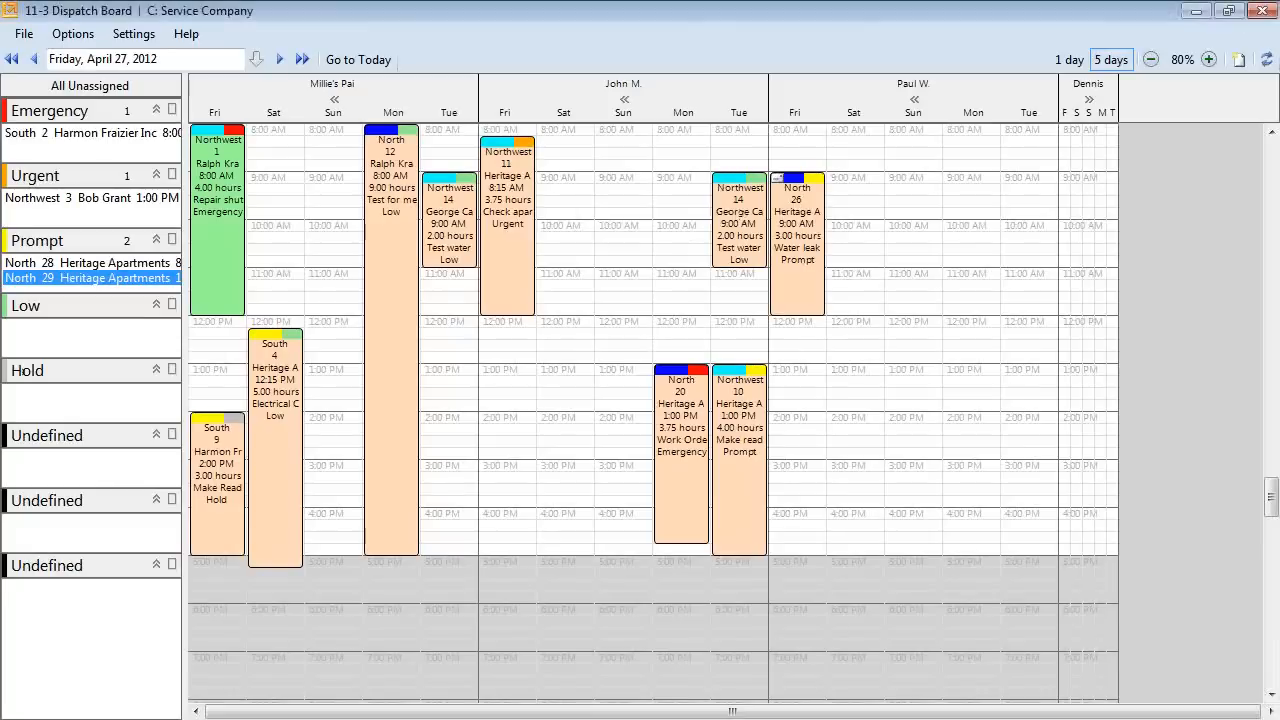
Show the Email All Technicians submenu under the dispatch board's Options menu.
mouse_move(776, 212)
left_mouse_down()
mouse_move(820, 210)
mouse_move(752, 150)
mouse_move(738, 182)
left_mouse_up()
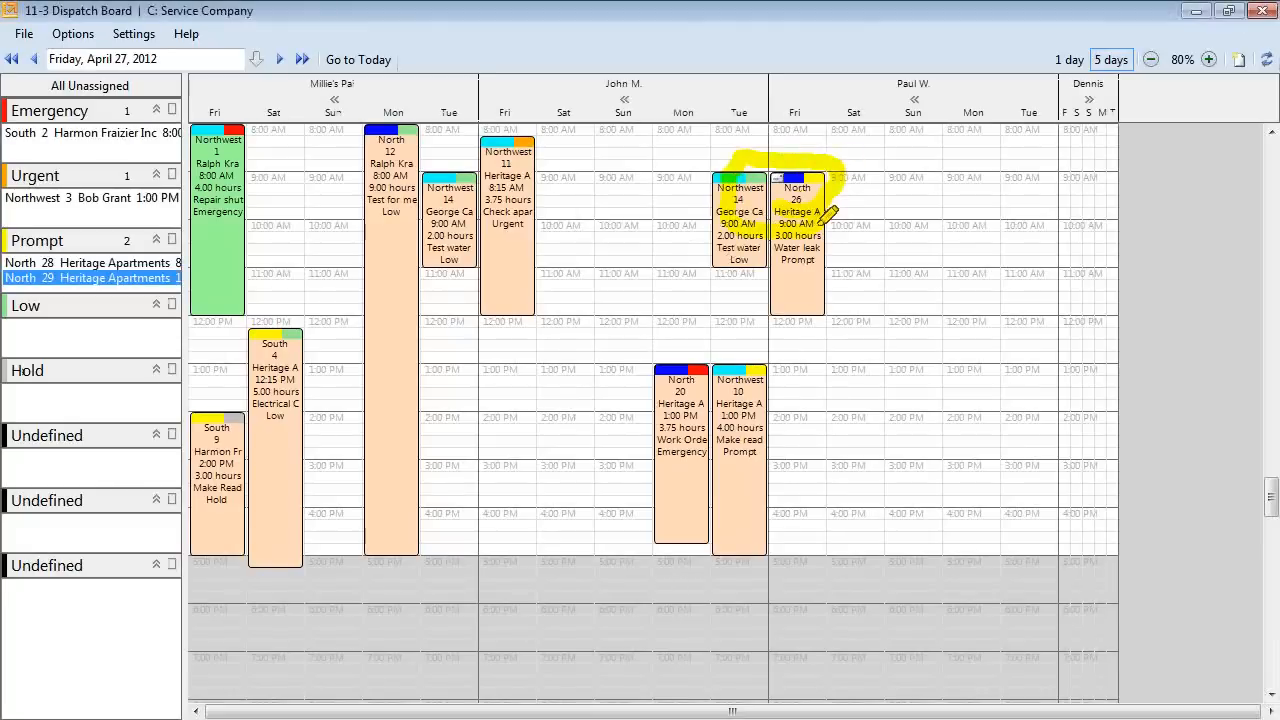
key("Escape")
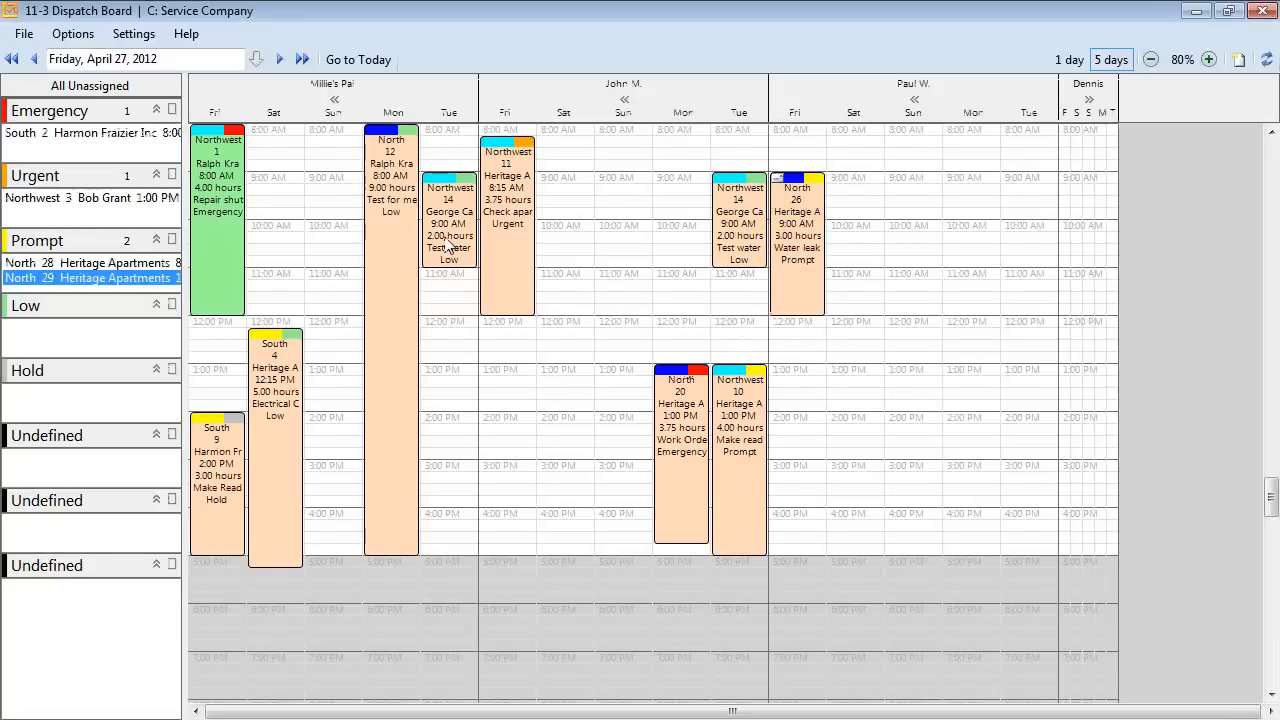
left_click(73, 33)
mouse_move(133, 110)
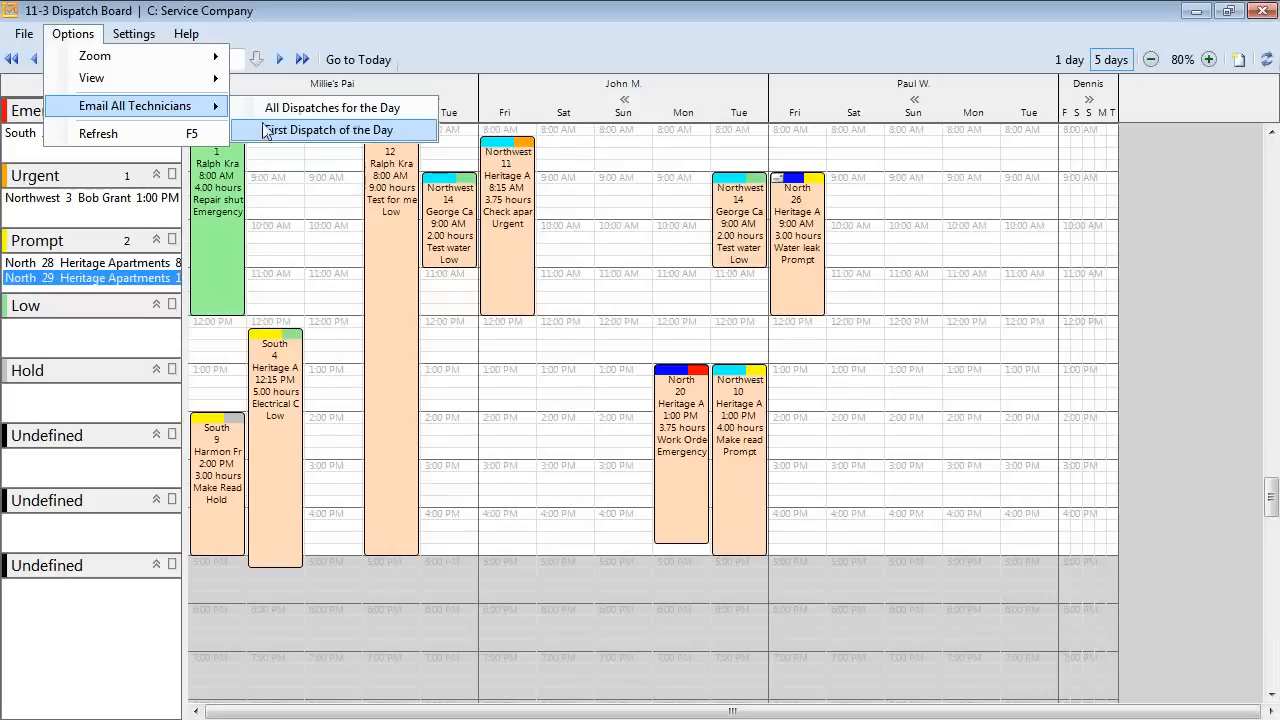
Send each technician their first dispatch of the day by e-mail, then e-mail the Northwest 14 appointment to its technician.
left_click(268, 131)
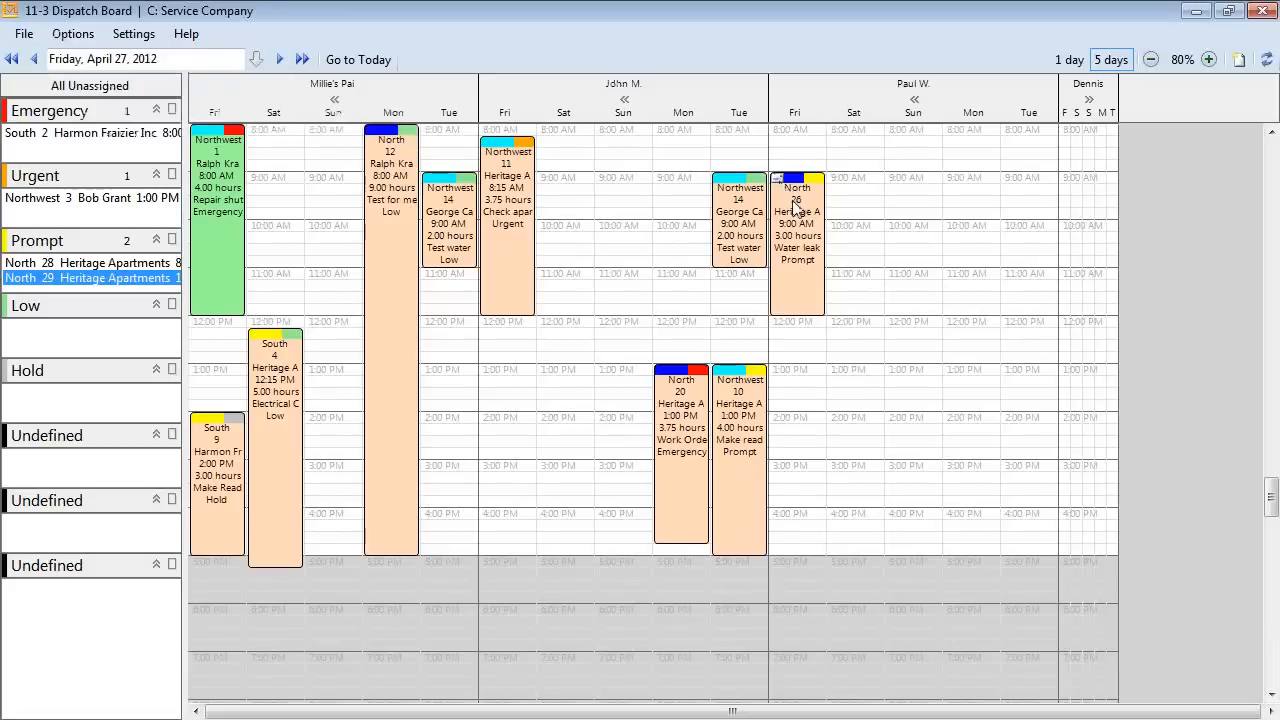
right_click(730, 204)
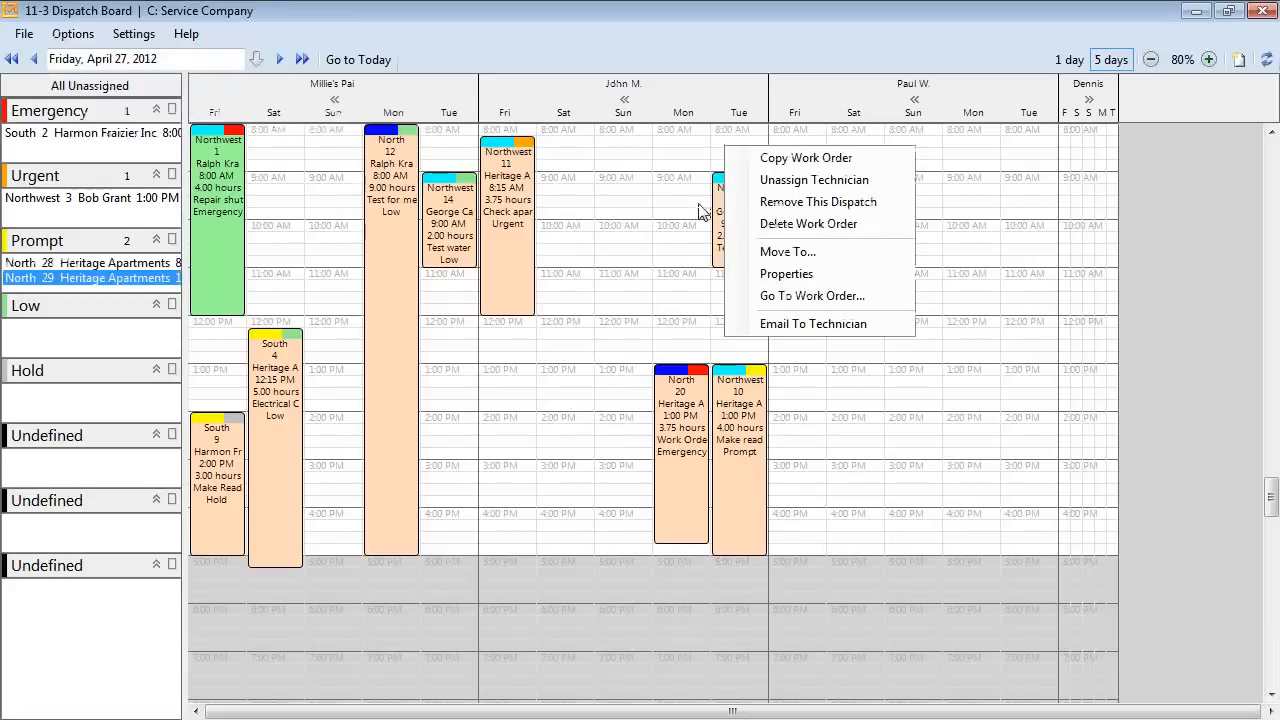
scroll(721, 217, "up", 3)
scroll(721, 217, "up", 5)
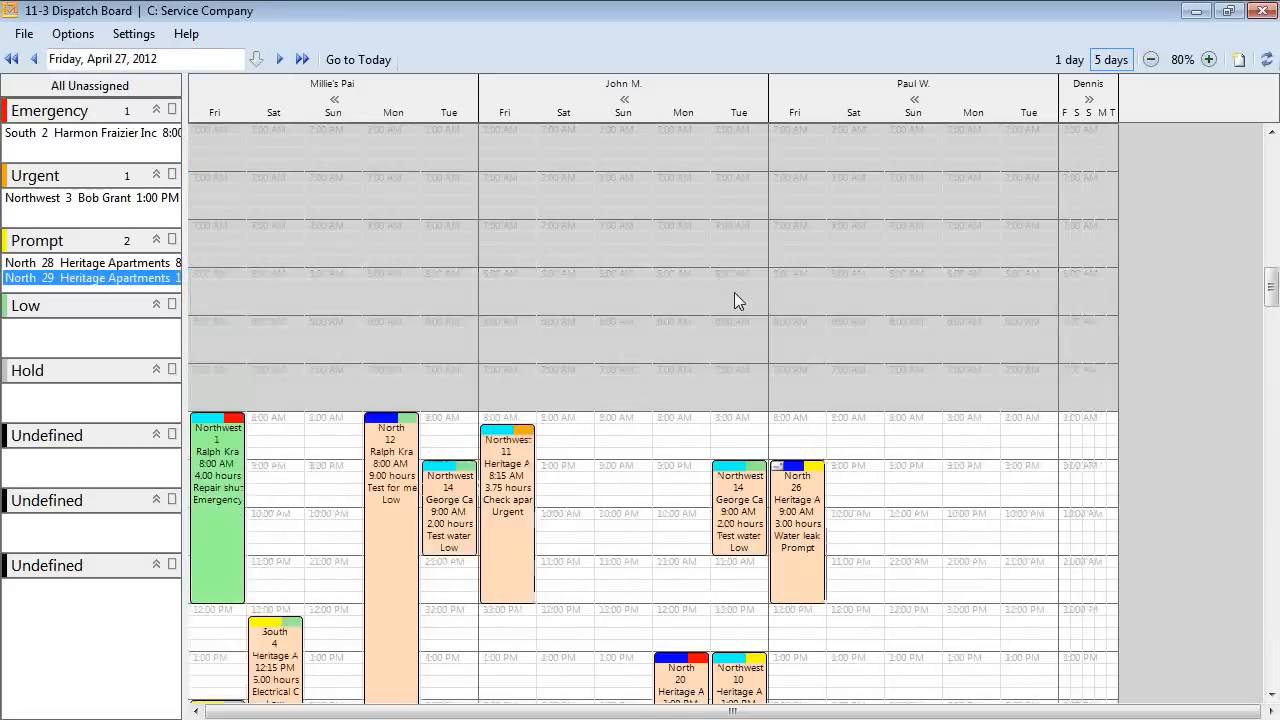
left_click(1271, 697)
scroll(1271, 697, "down", 5)
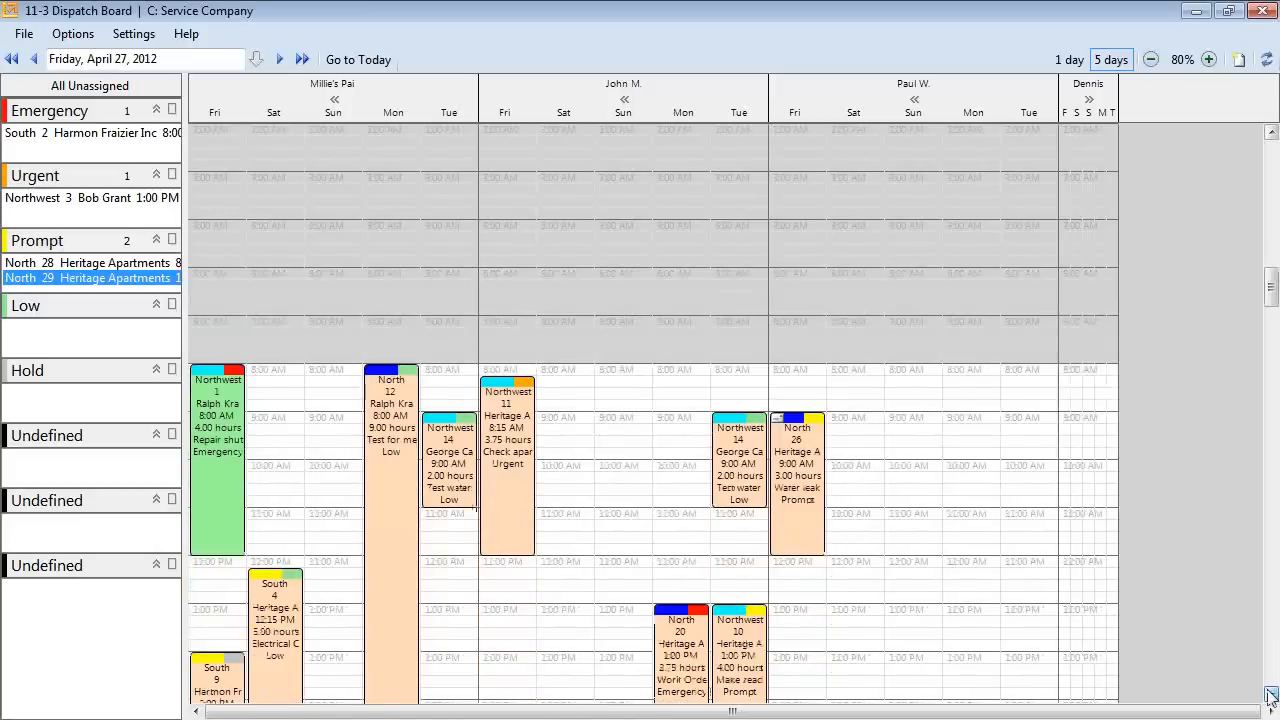
right_click(742, 316)
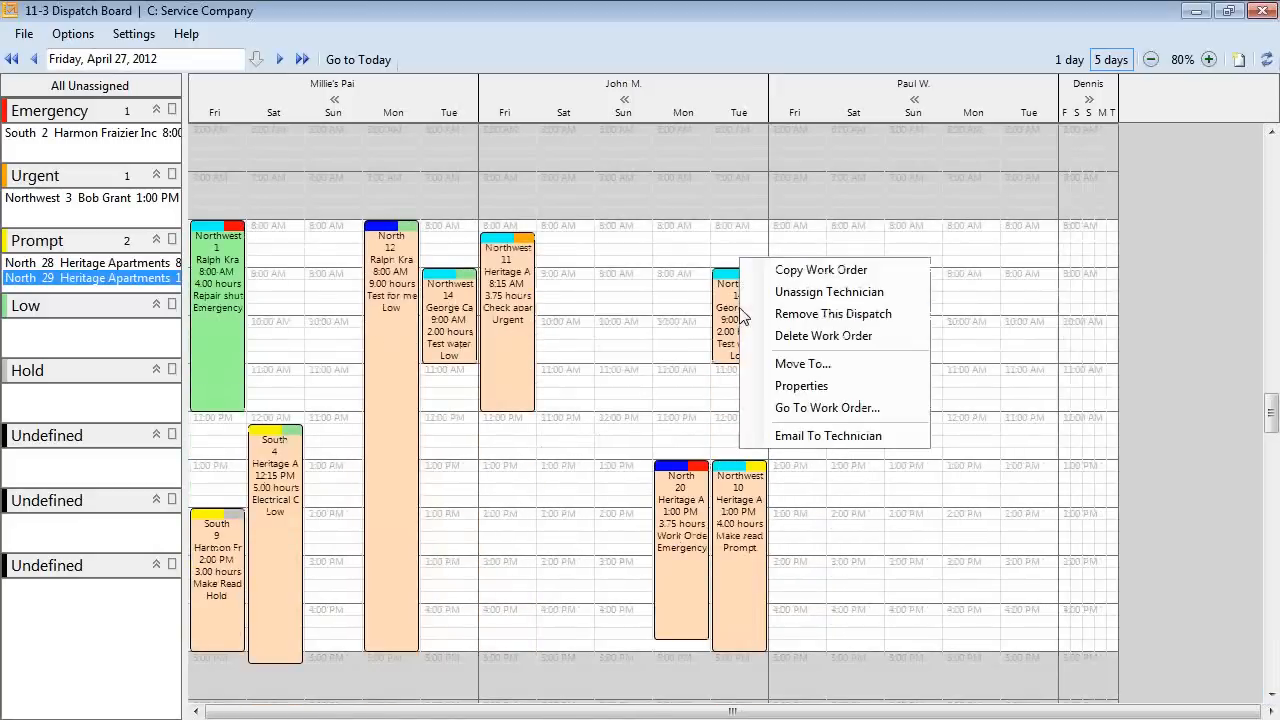
left_click(783, 437)
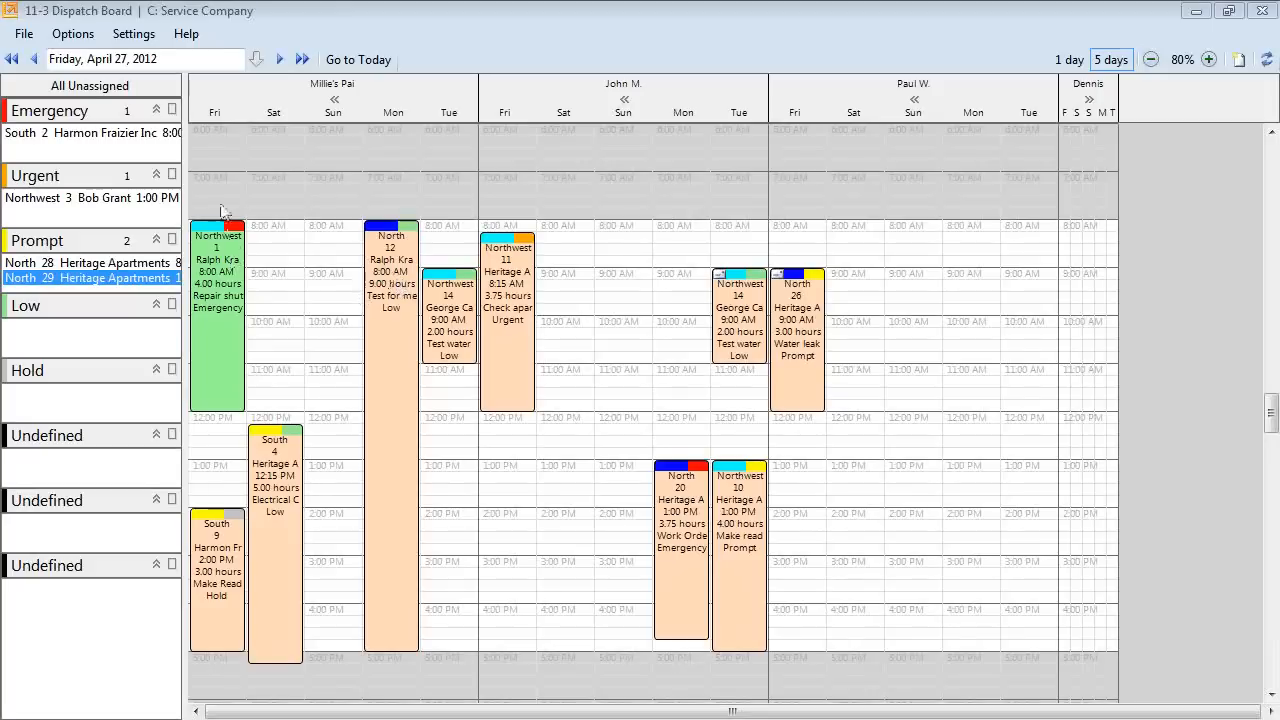
Check the dispatch board e-mail settings, then drag the Work Order 14 message into view.
left_click(124, 36)
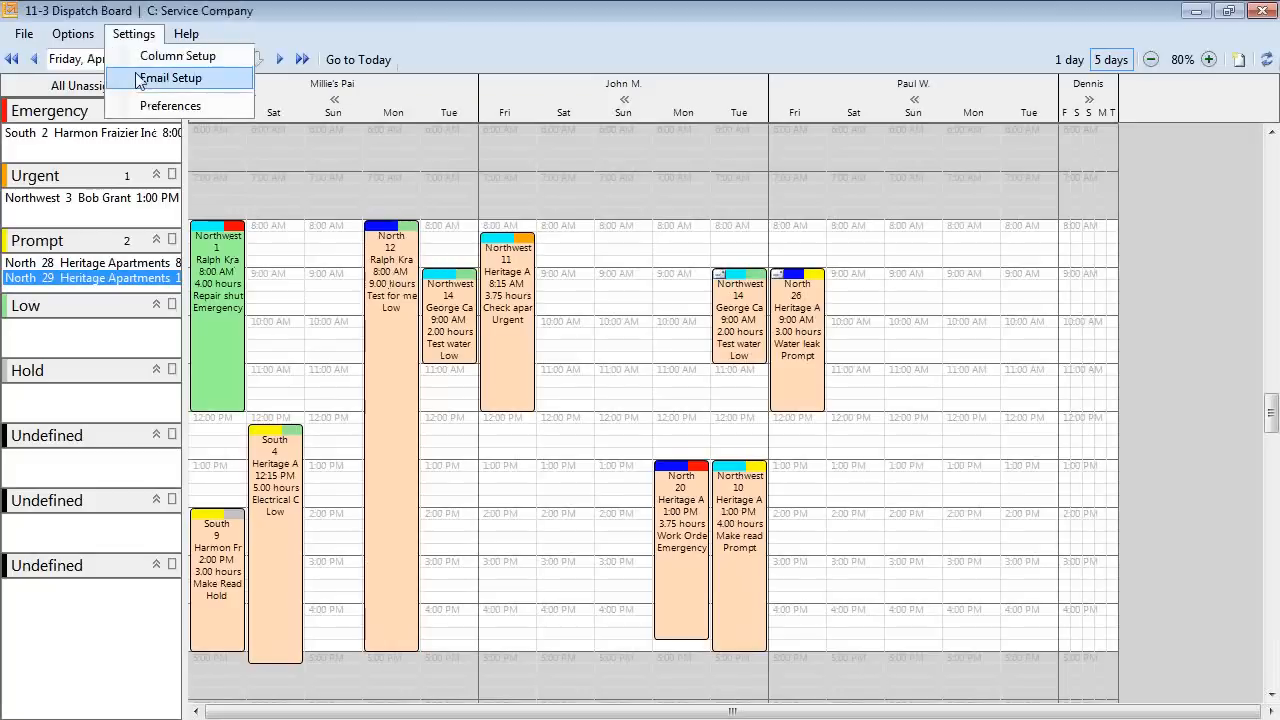
left_click(142, 79)
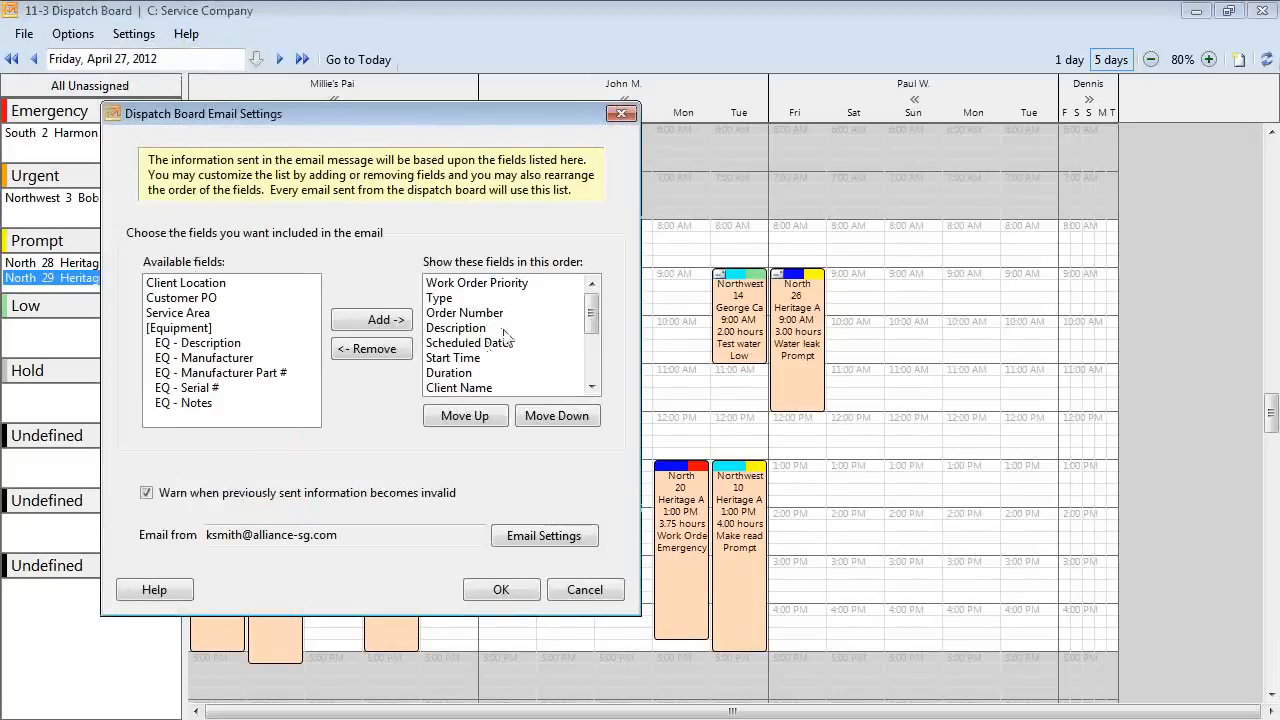
left_click(535, 600)
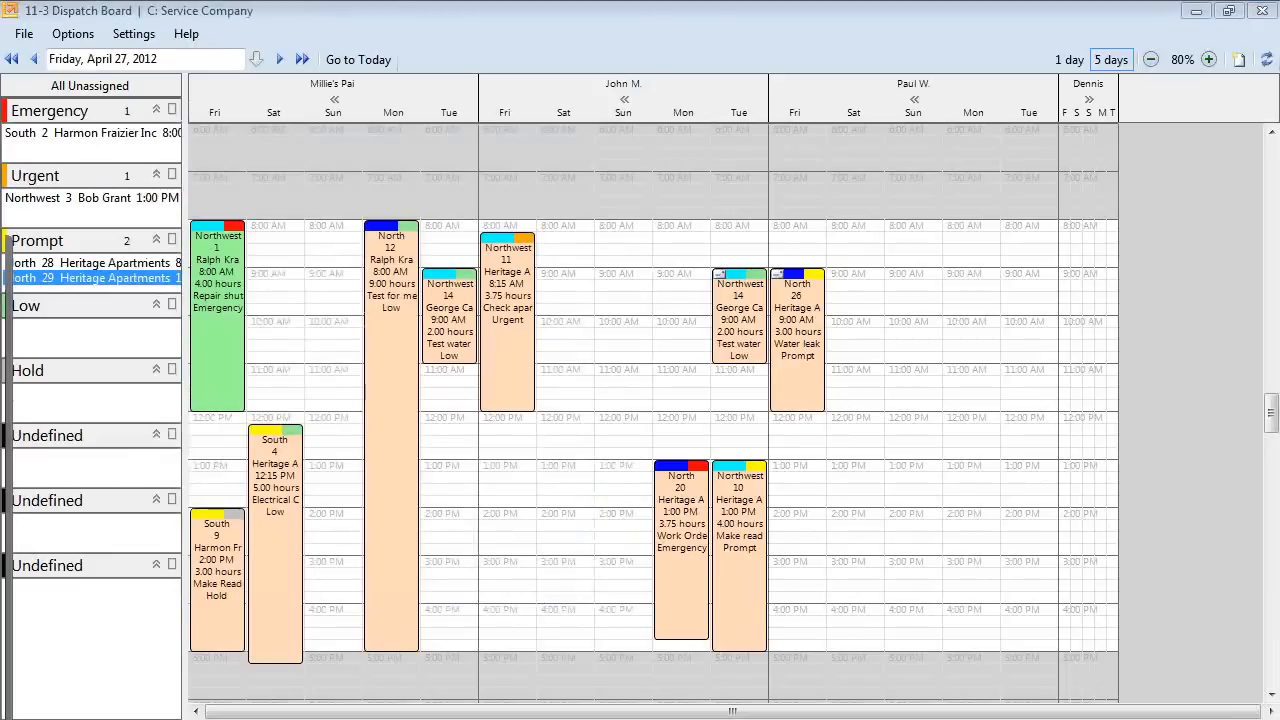
left_click_drag(0, 258, 579, 88)
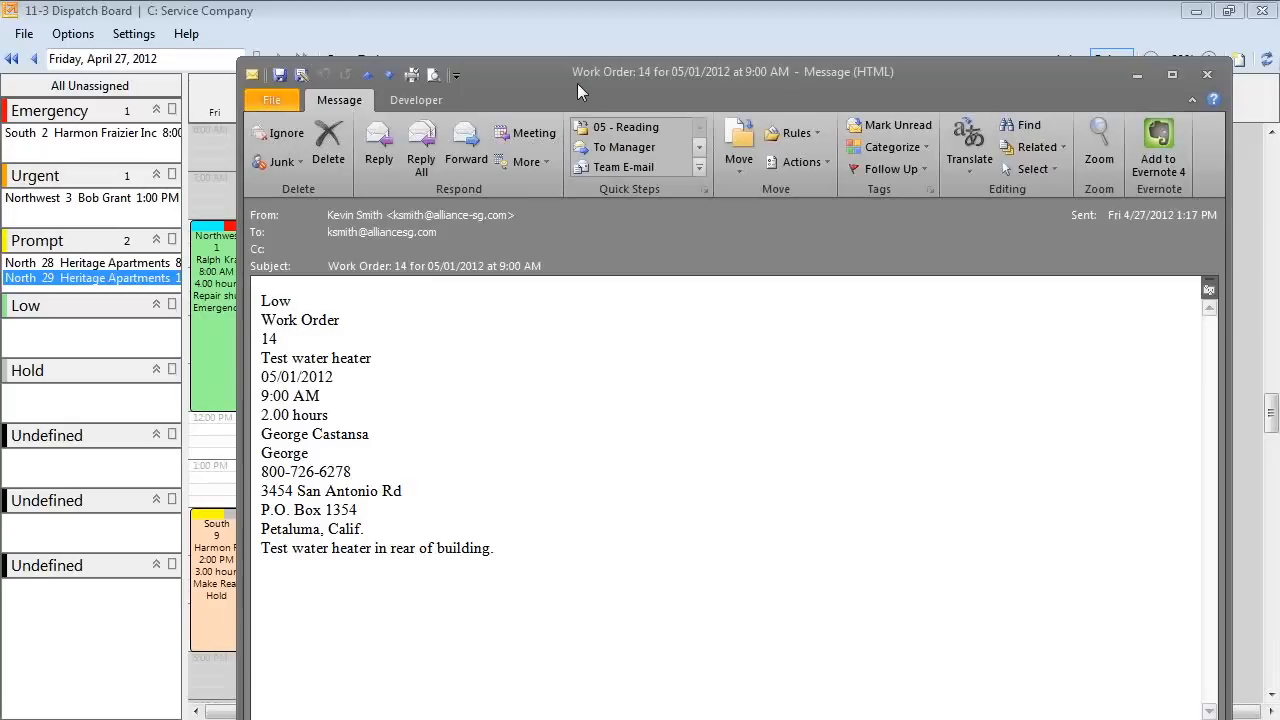
Close the Work Order 14 e-mail message in Outlook.
left_click(1207, 74)
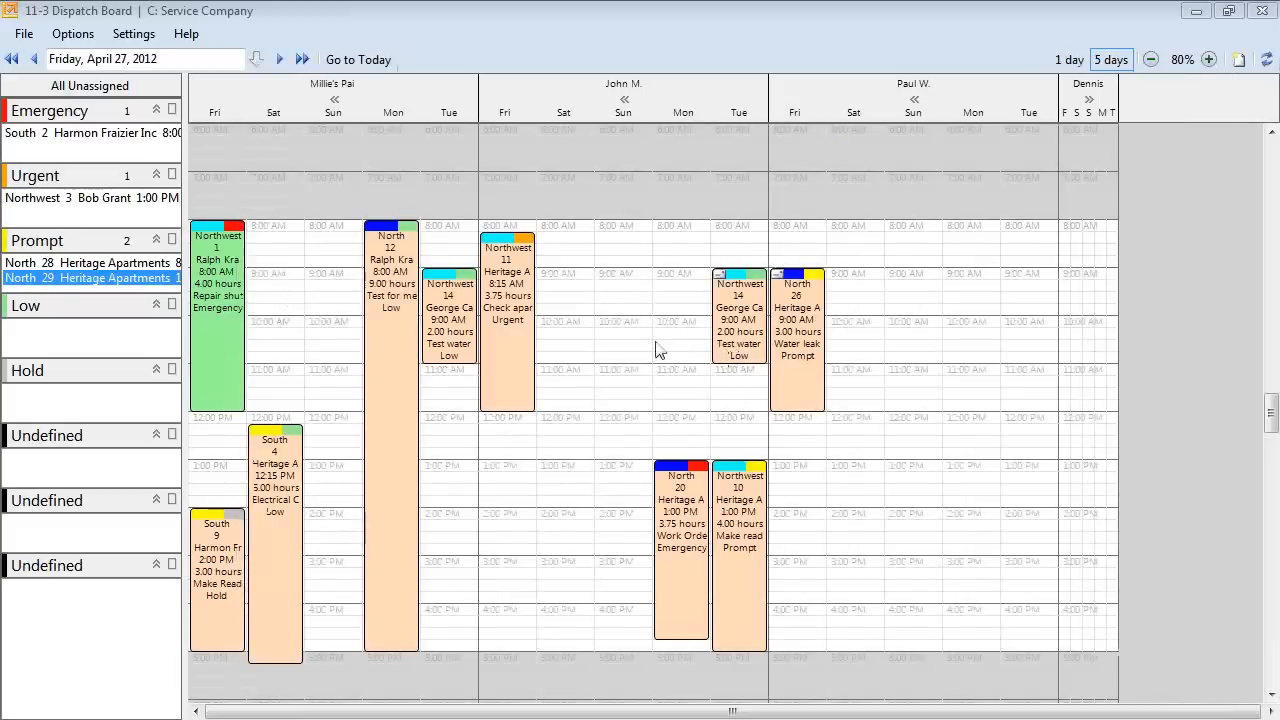
Open work order 14 (Test water heater) from the Northwest 14 appointment.
right_click(727, 304)
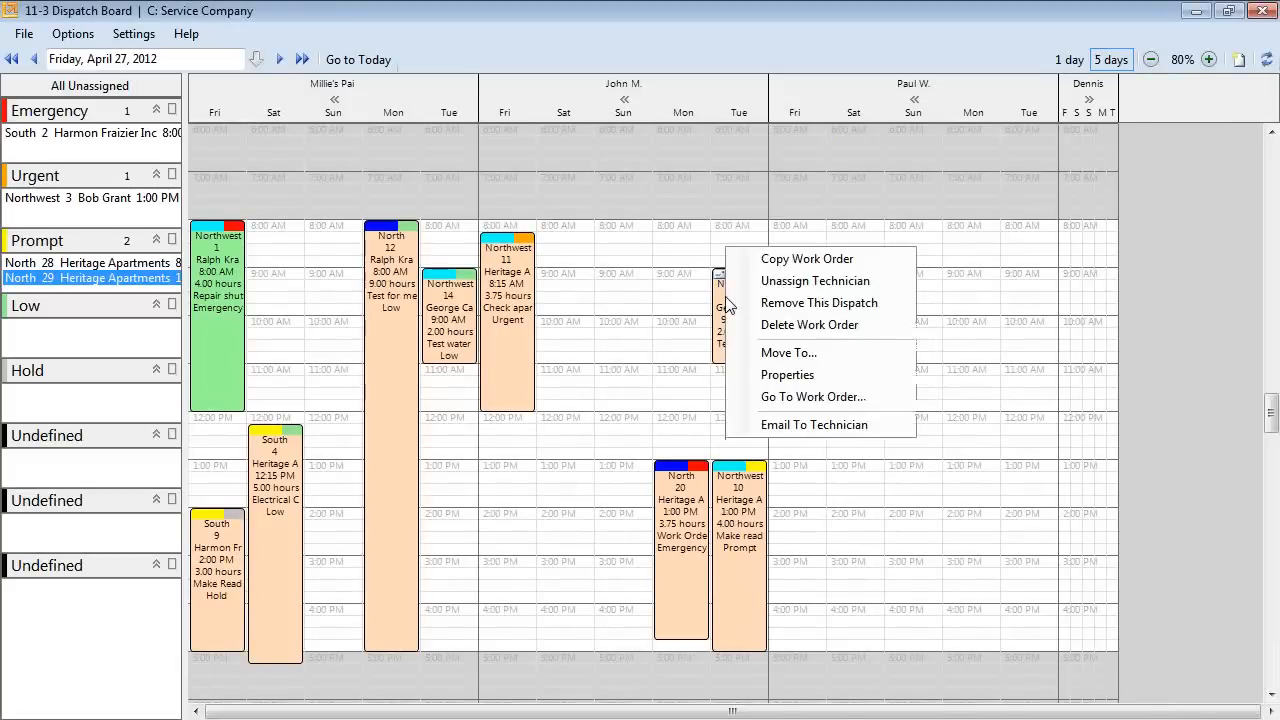
left_click(790, 397)
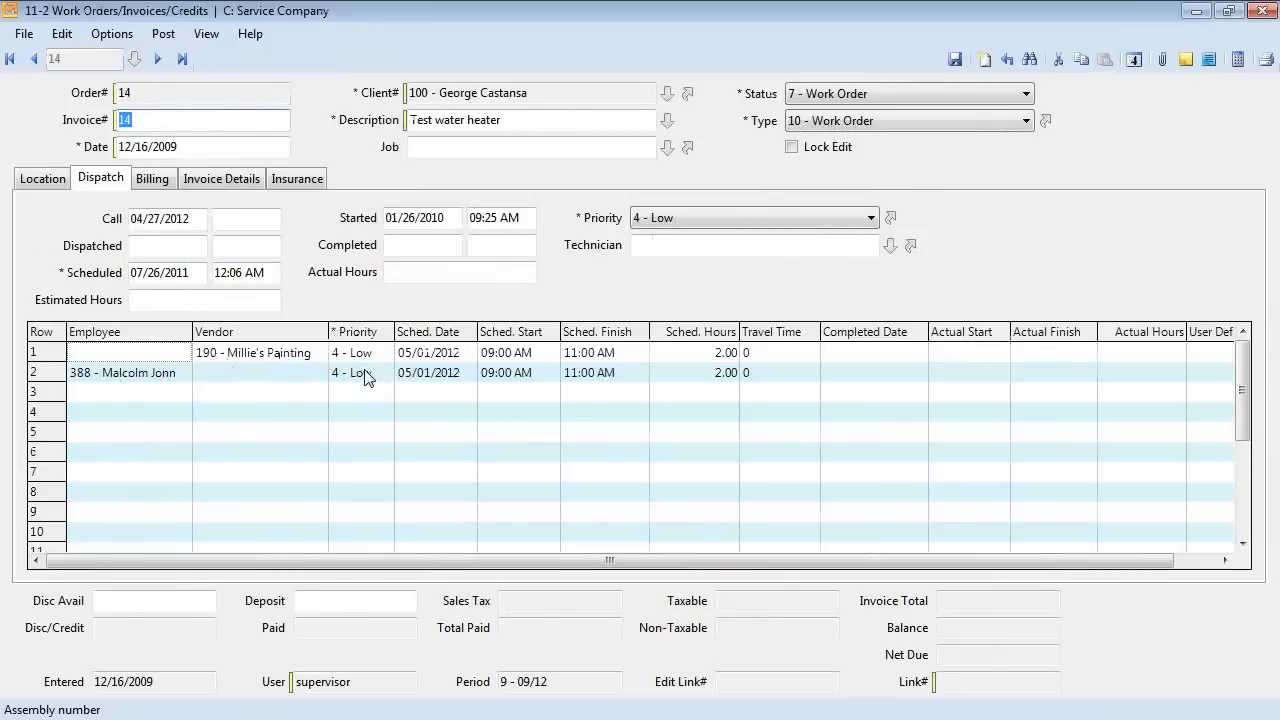
Review work order 14's Billing and Invoice Details tabs and its water-heater note, then close it.
left_click(152, 180)
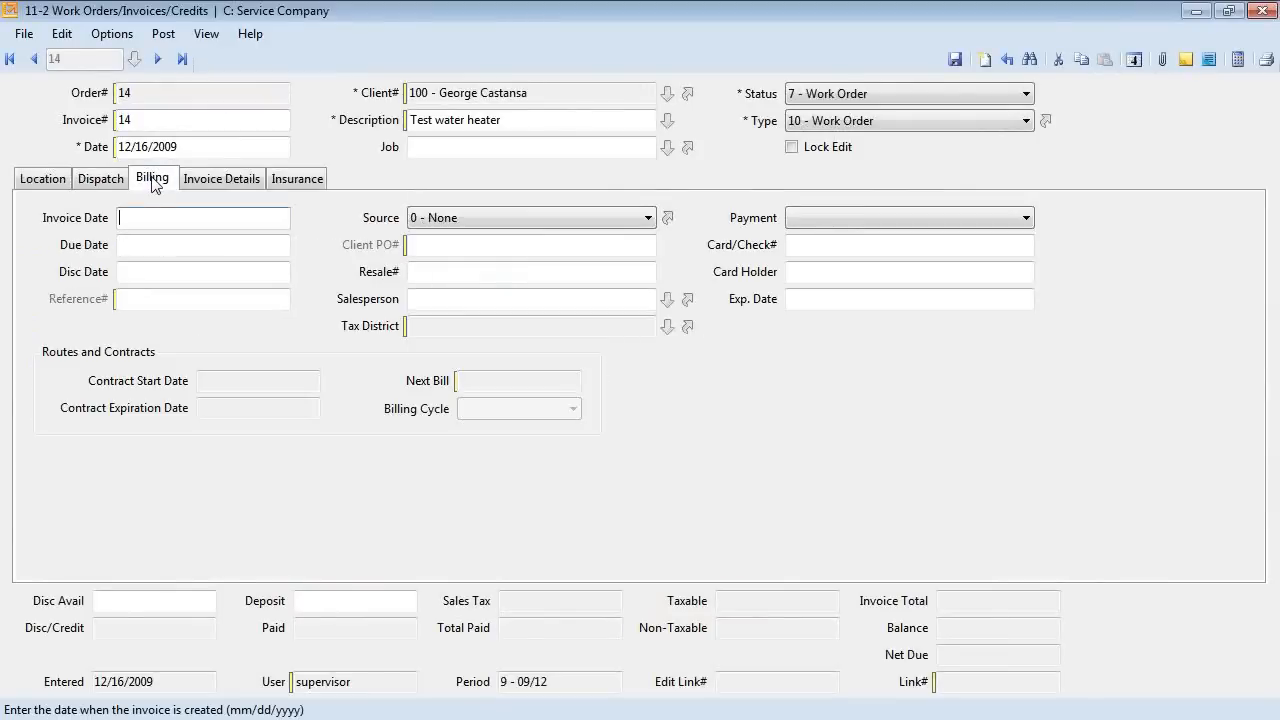
left_click(251, 186)
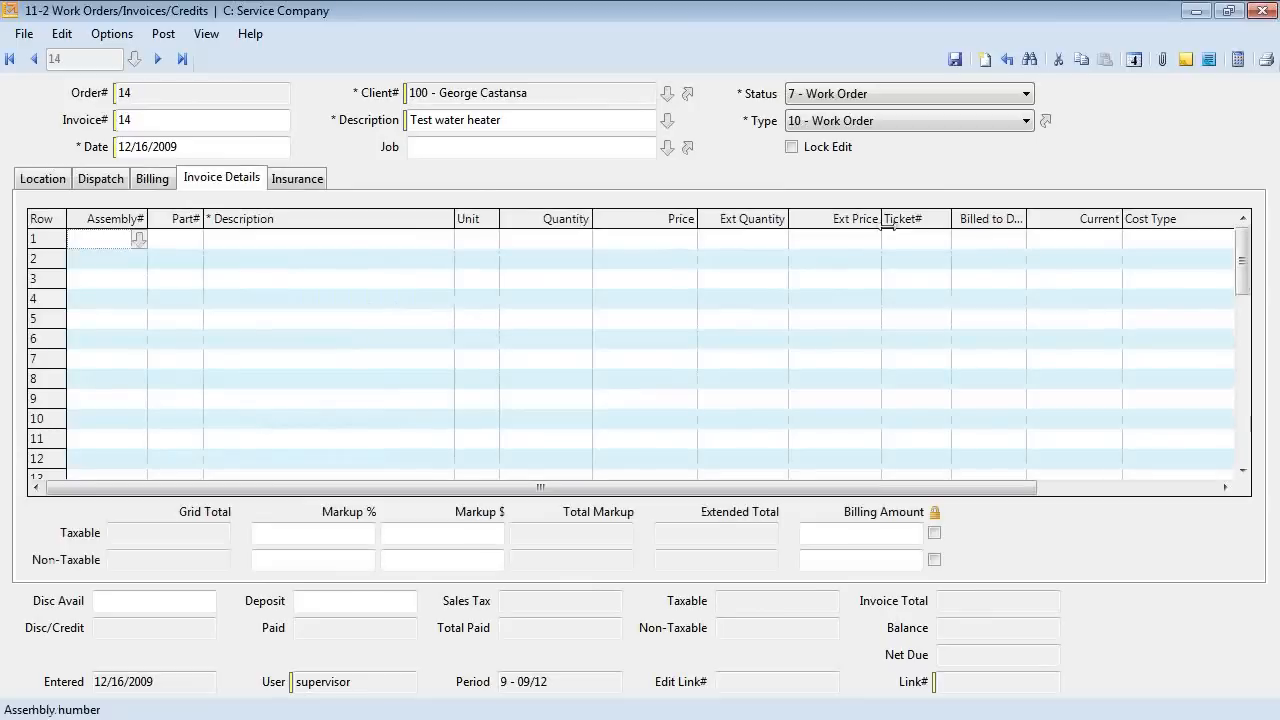
left_click(1210, 61)
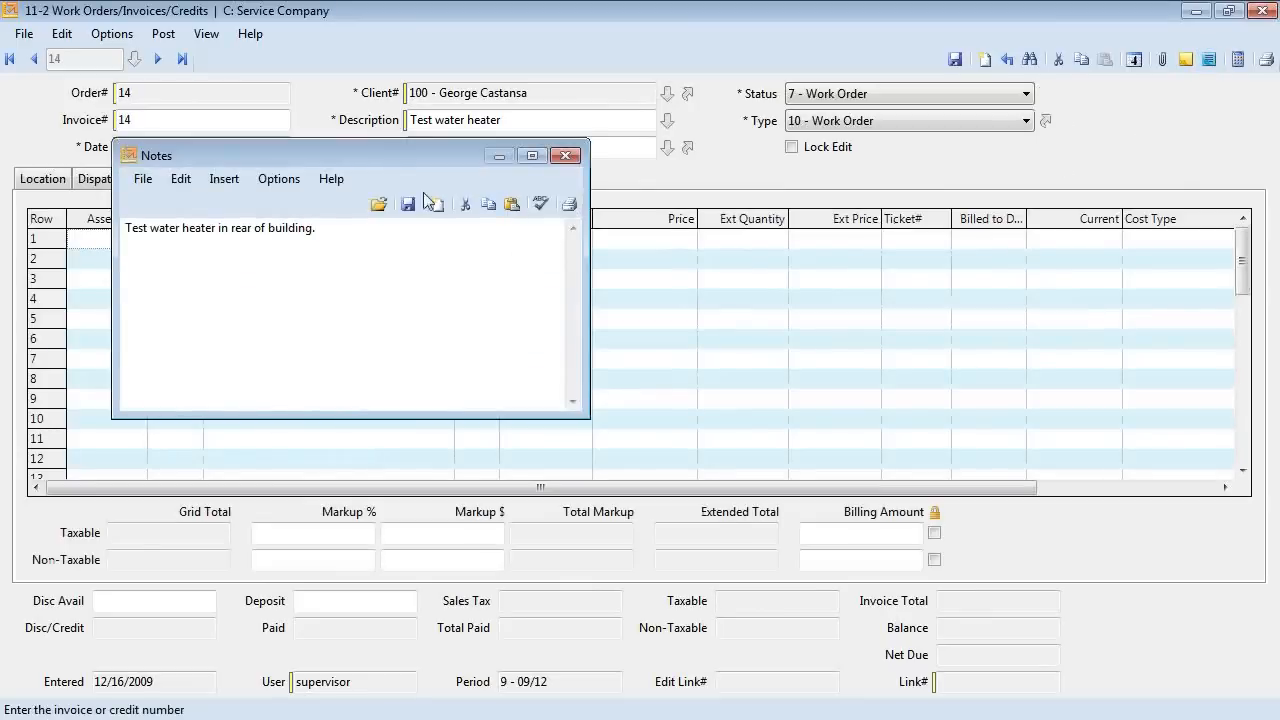
left_click_drag(425, 158, 533, 243)
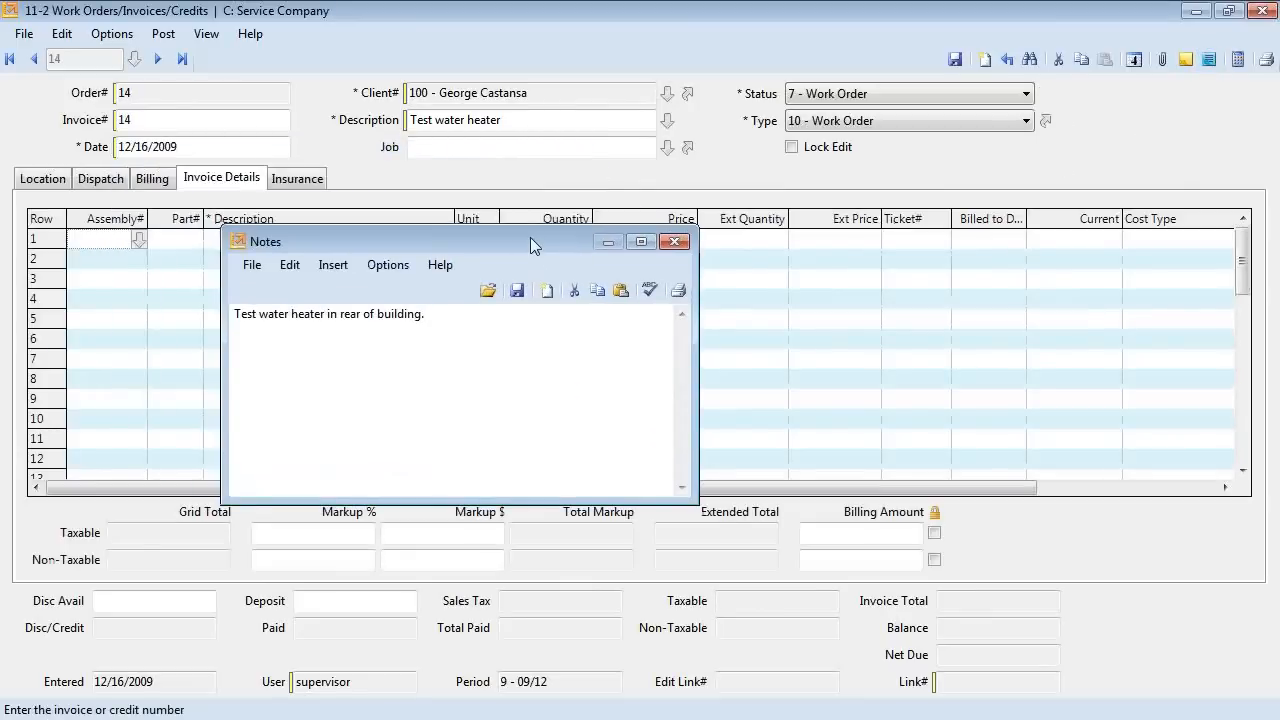
left_click(673, 243)
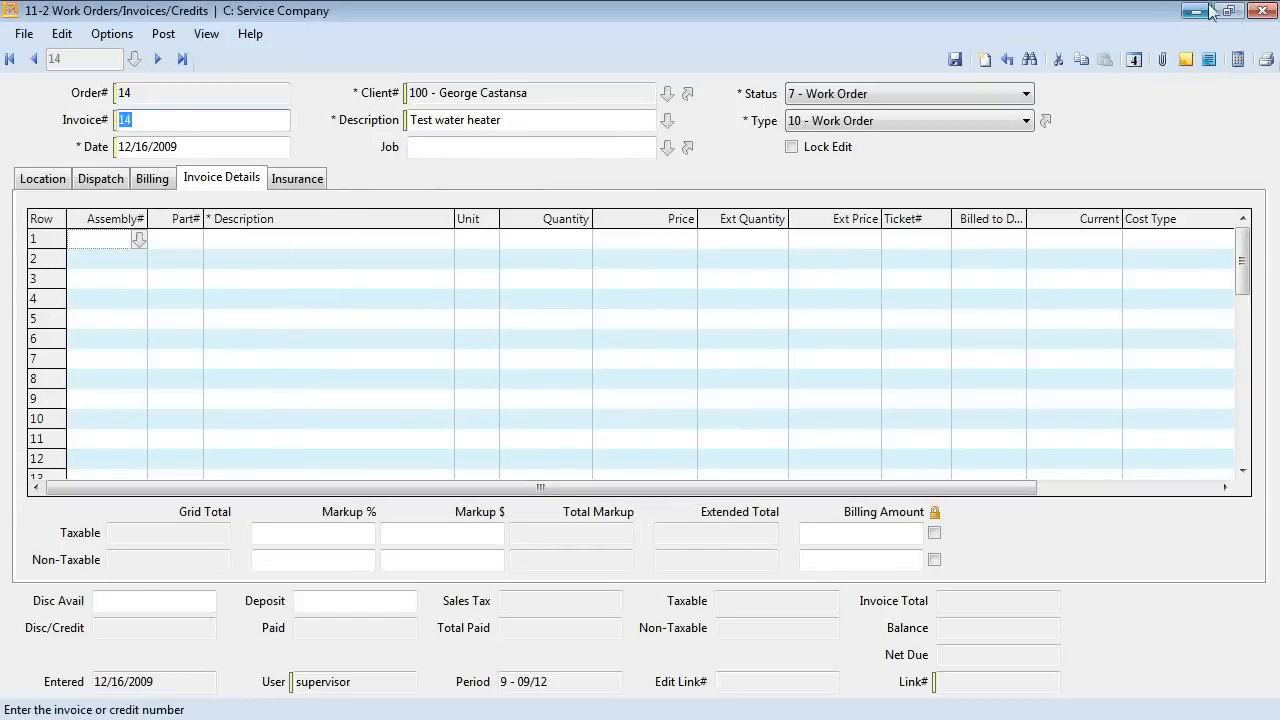
left_click(1259, 11)
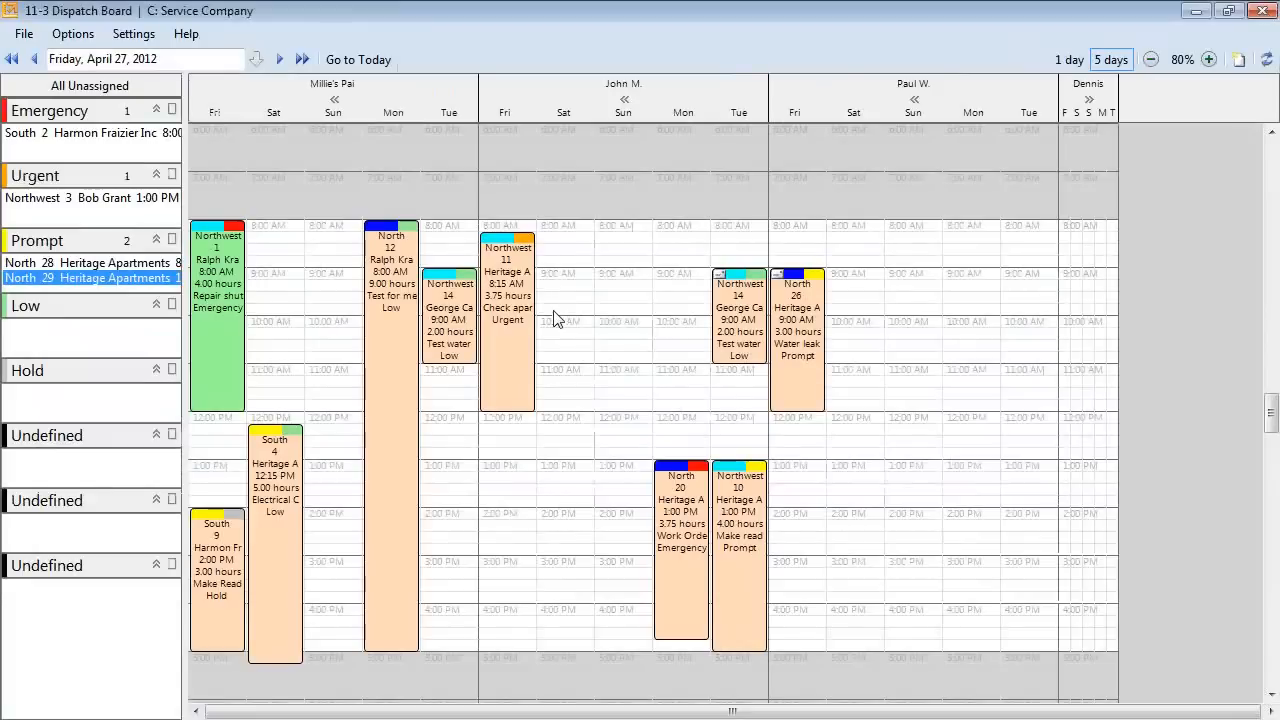
View work order 11's properties, then choose Move To for the Northwest 11 dispatch.
right_click(513, 303)
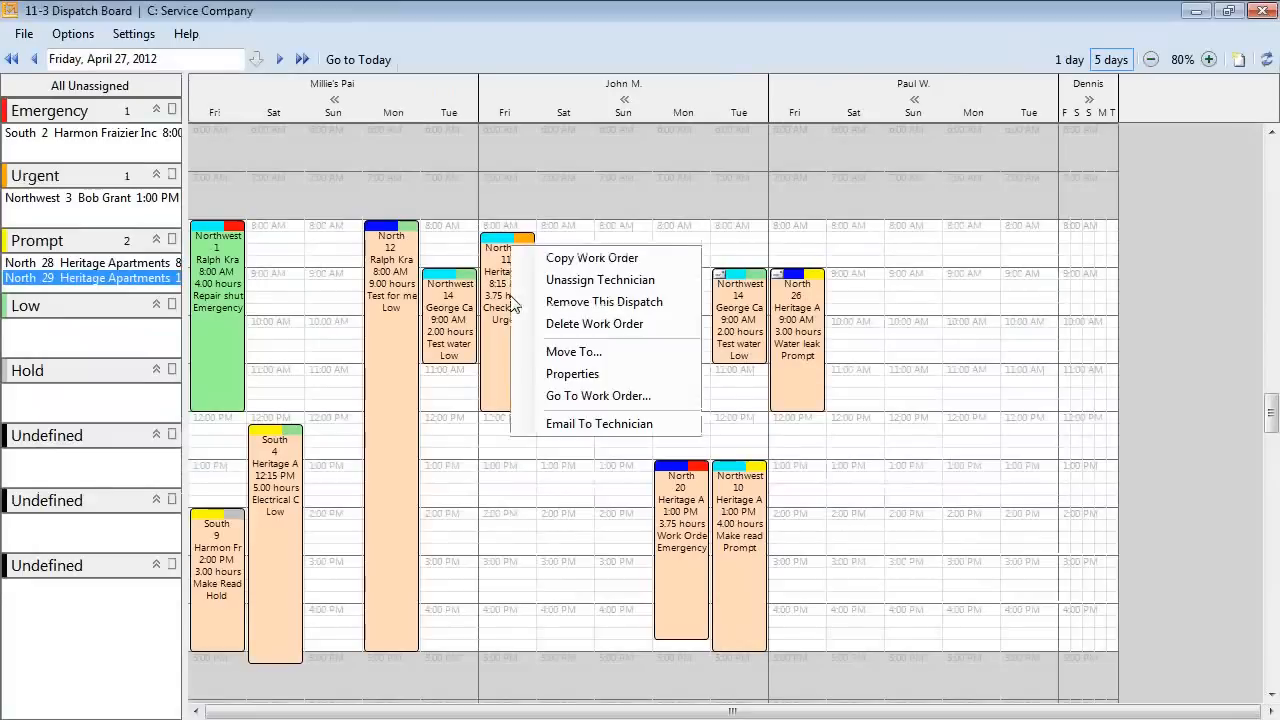
left_click(578, 375)
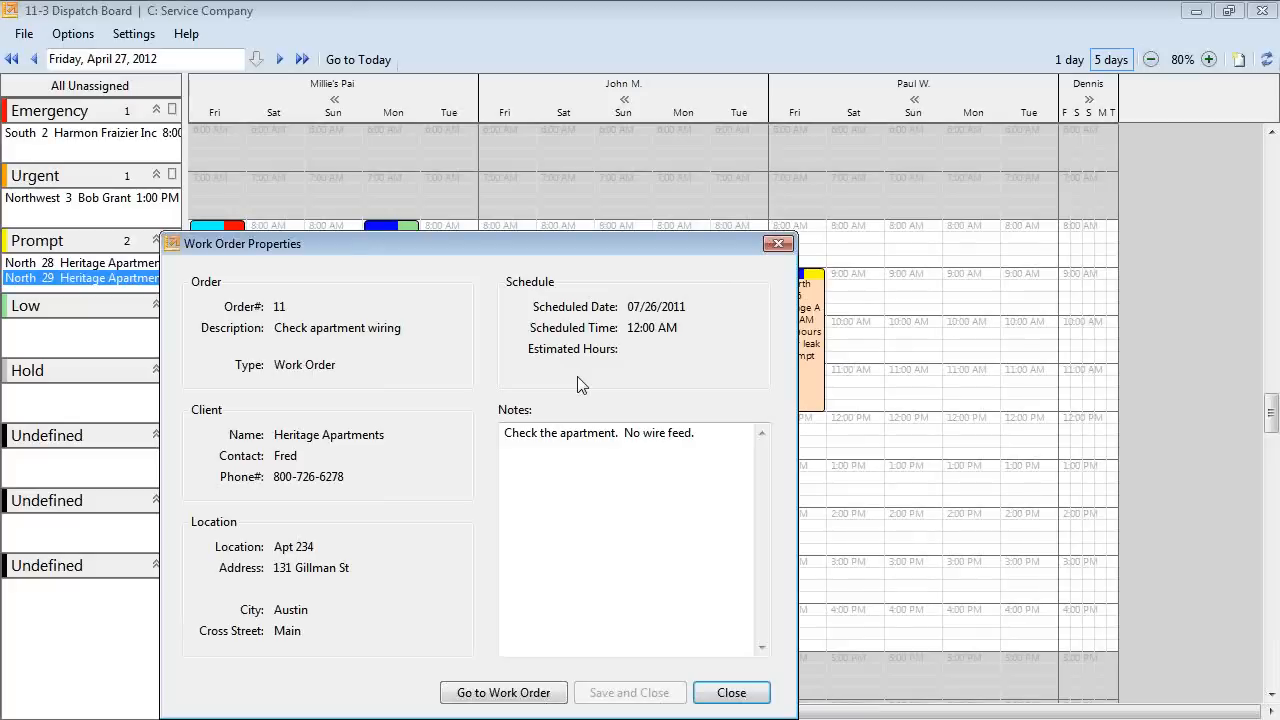
left_click(778, 243)
right_click(520, 254)
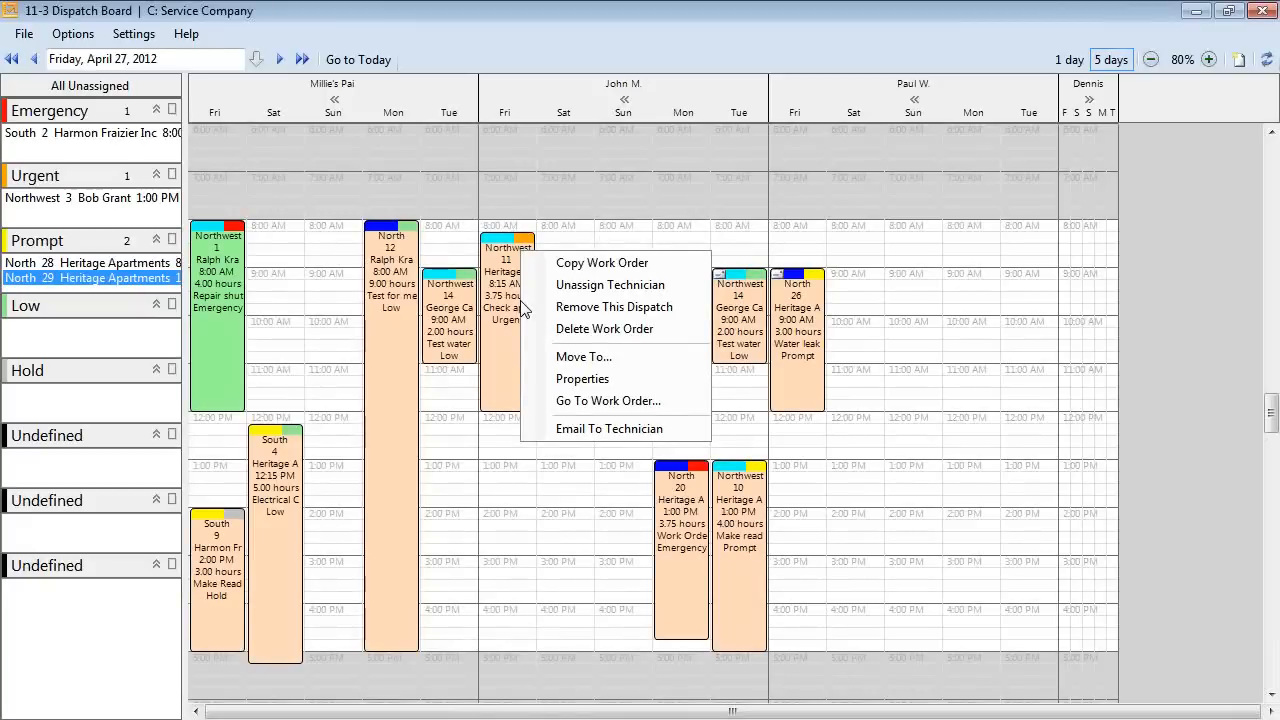
left_click(611, 357)
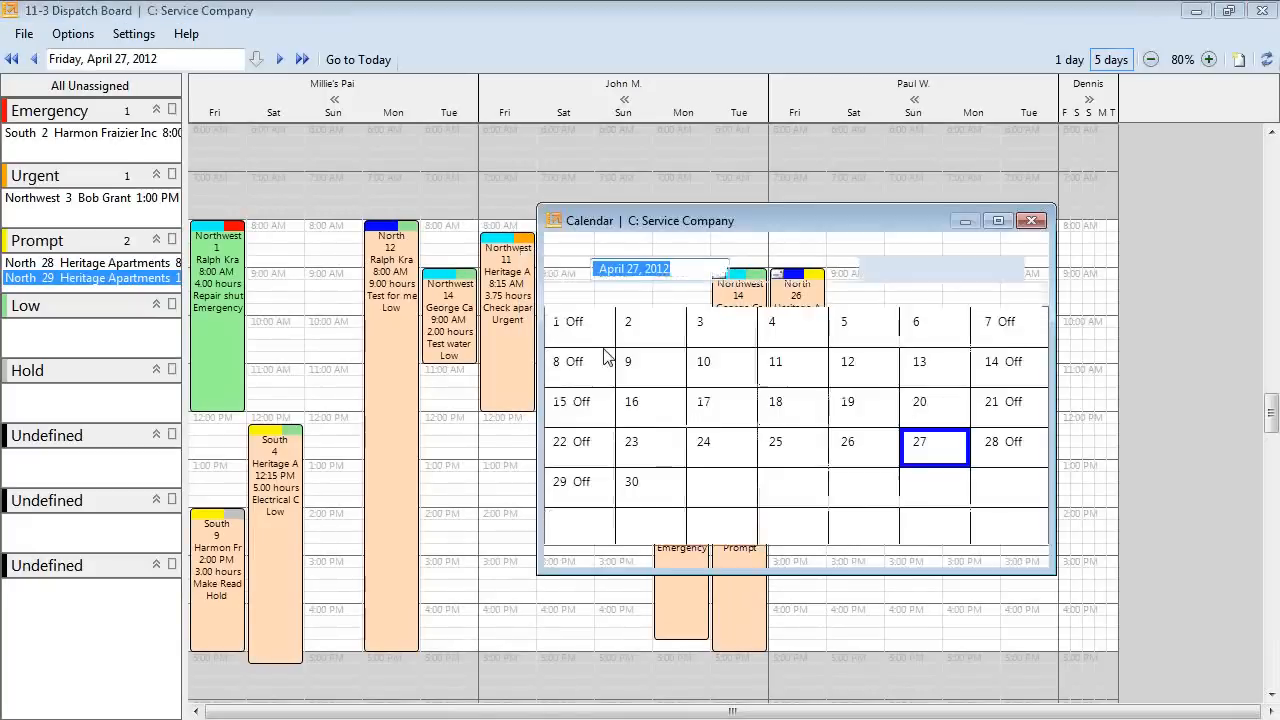
Pick April 30 and place work order 11 at Saturday 8:00 AM for 4 hours.
double_click(632, 512)
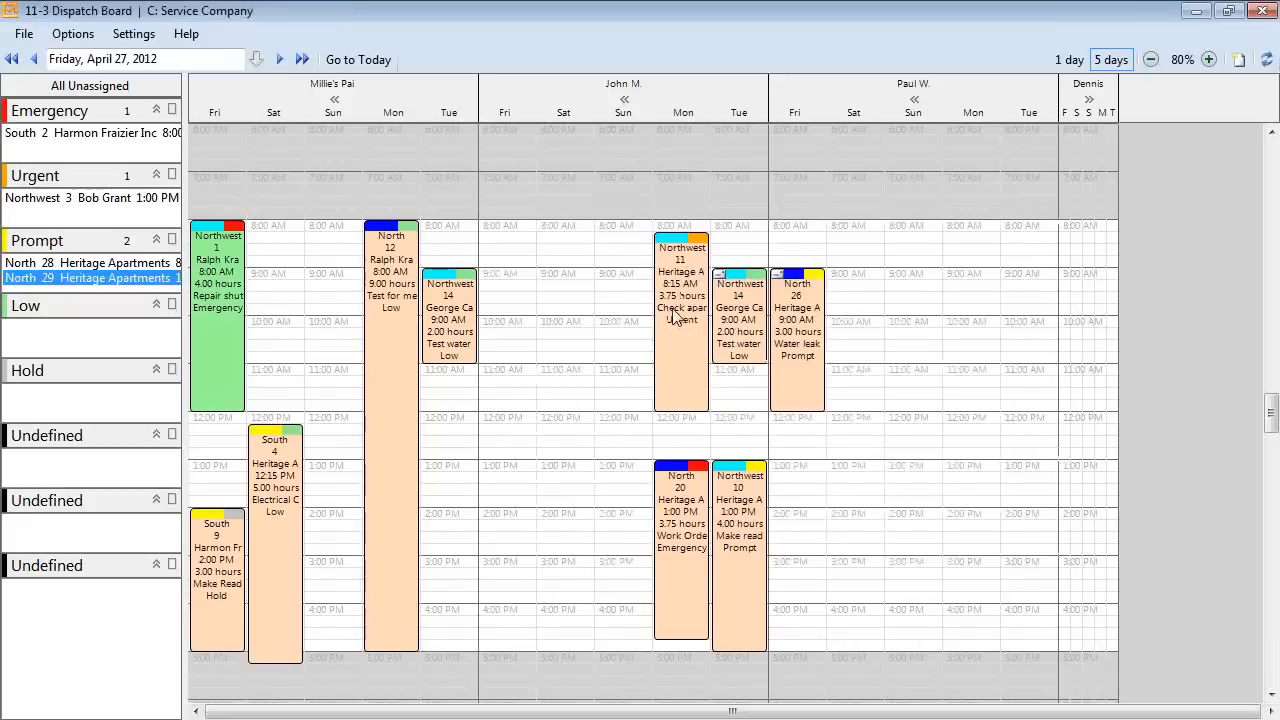
left_click_drag(685, 305, 571, 300)
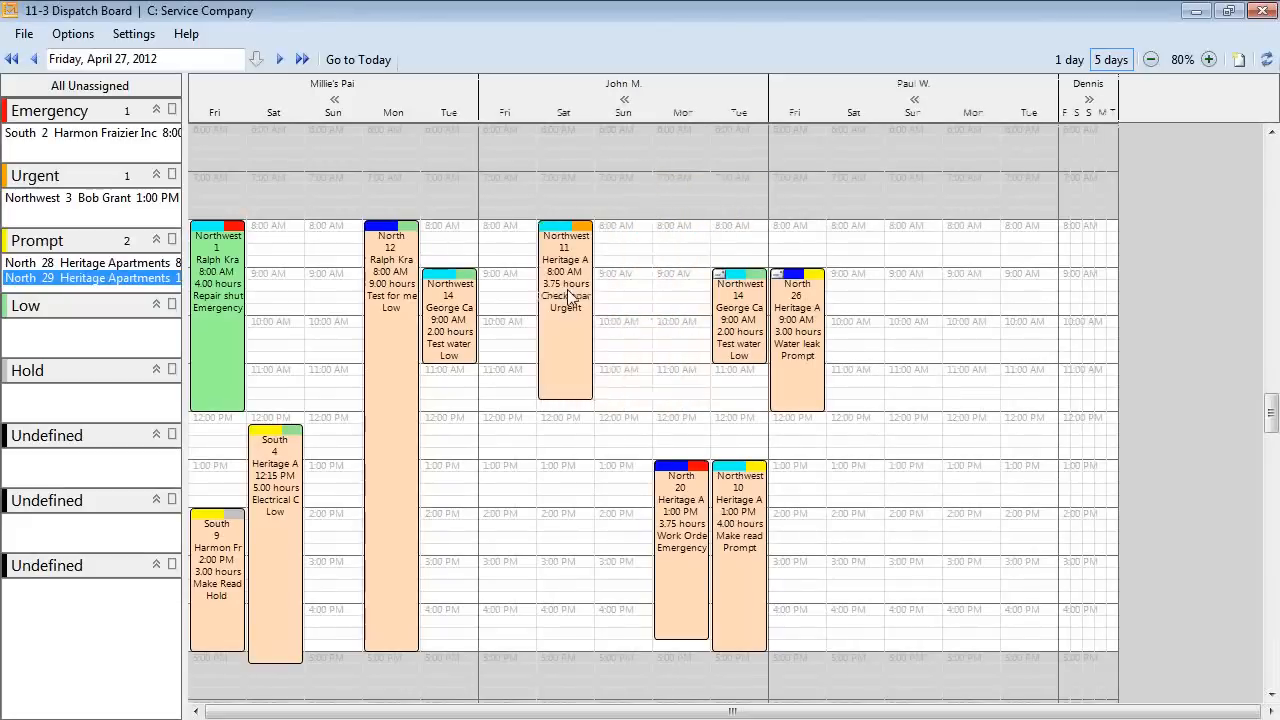
left_click_drag(569, 394, 569, 410)
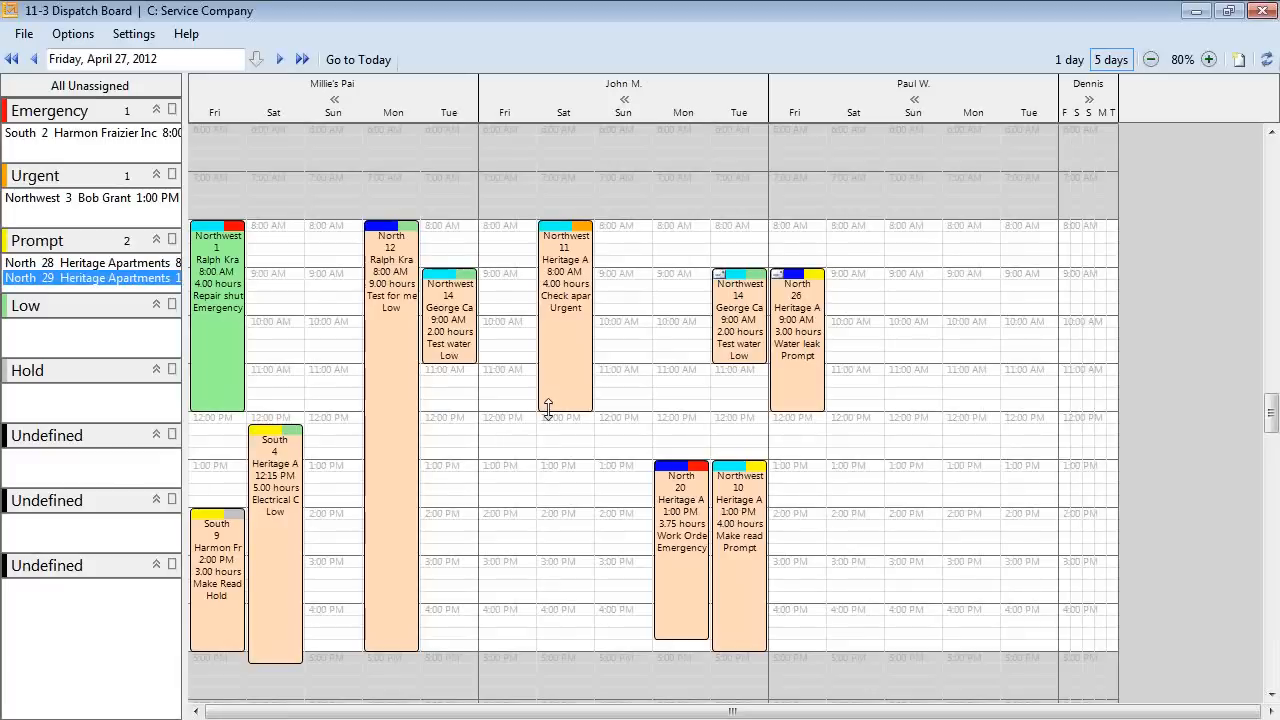
Schedule emergency job South 2 on Monday the 30th with 30 minutes of travel beforehand.
left_click(117, 134)
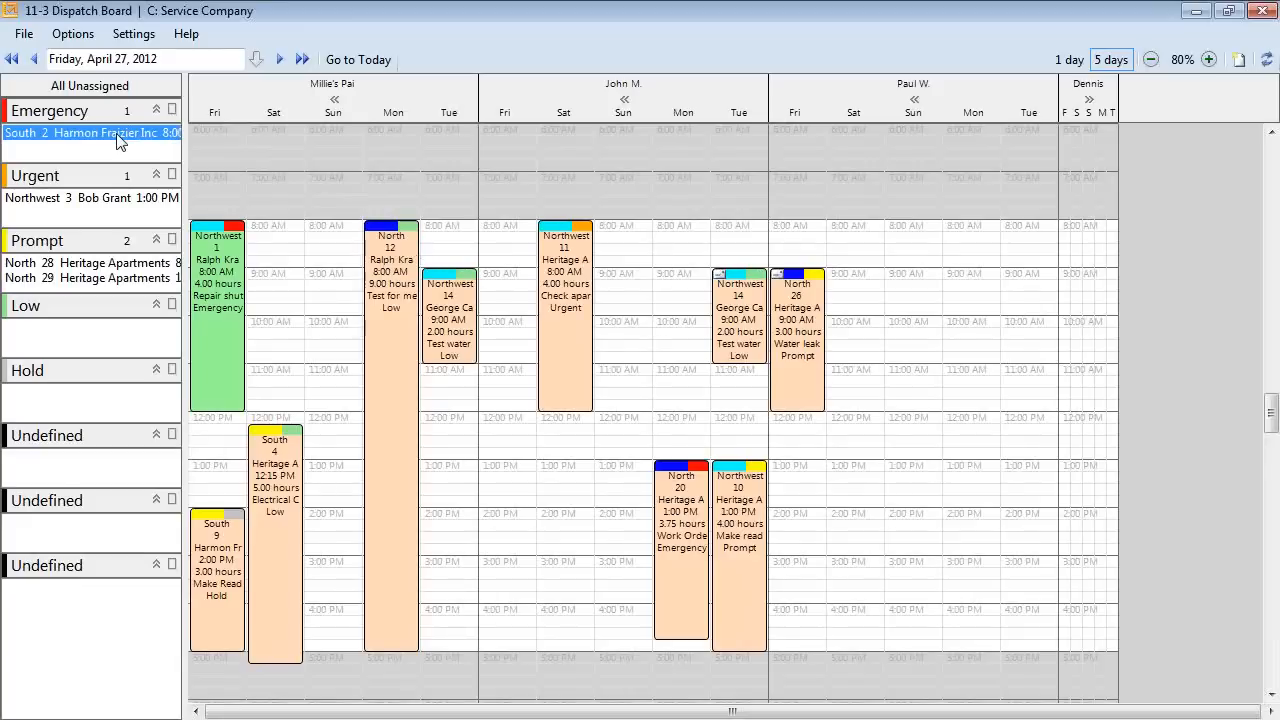
left_click_drag(117, 140, 975, 364)
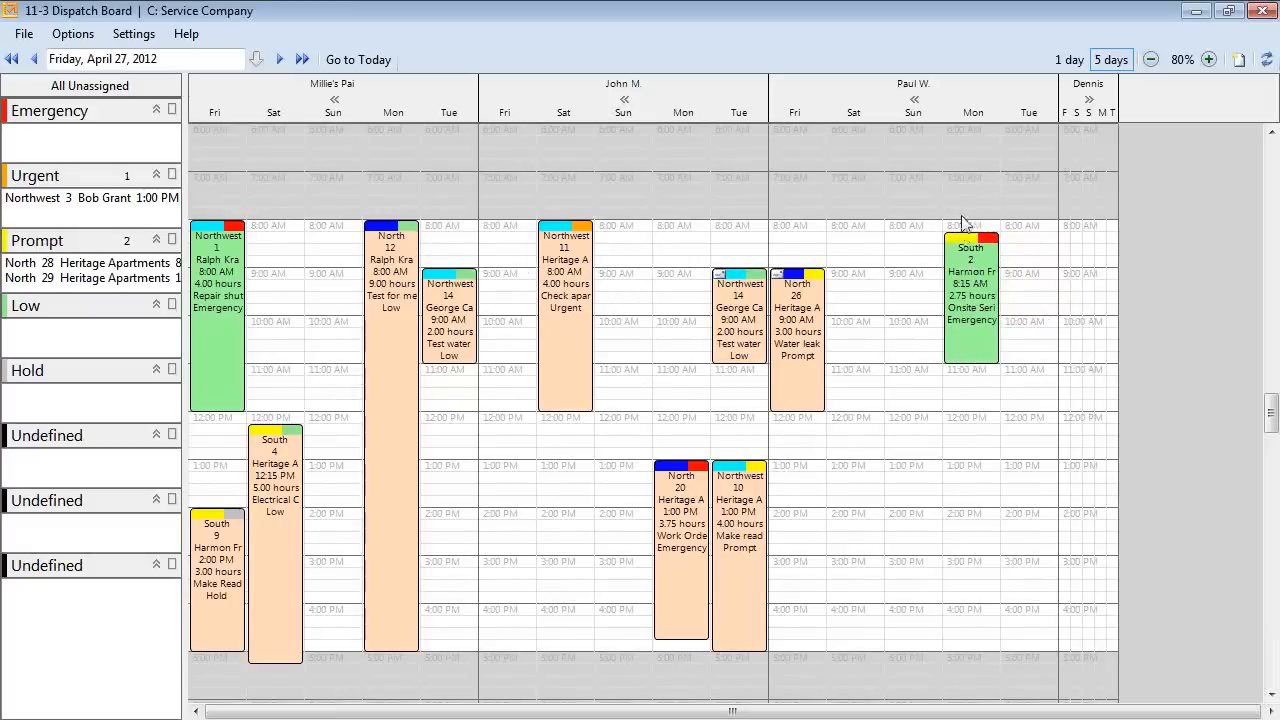
left_click_drag(968, 234, 968, 207)
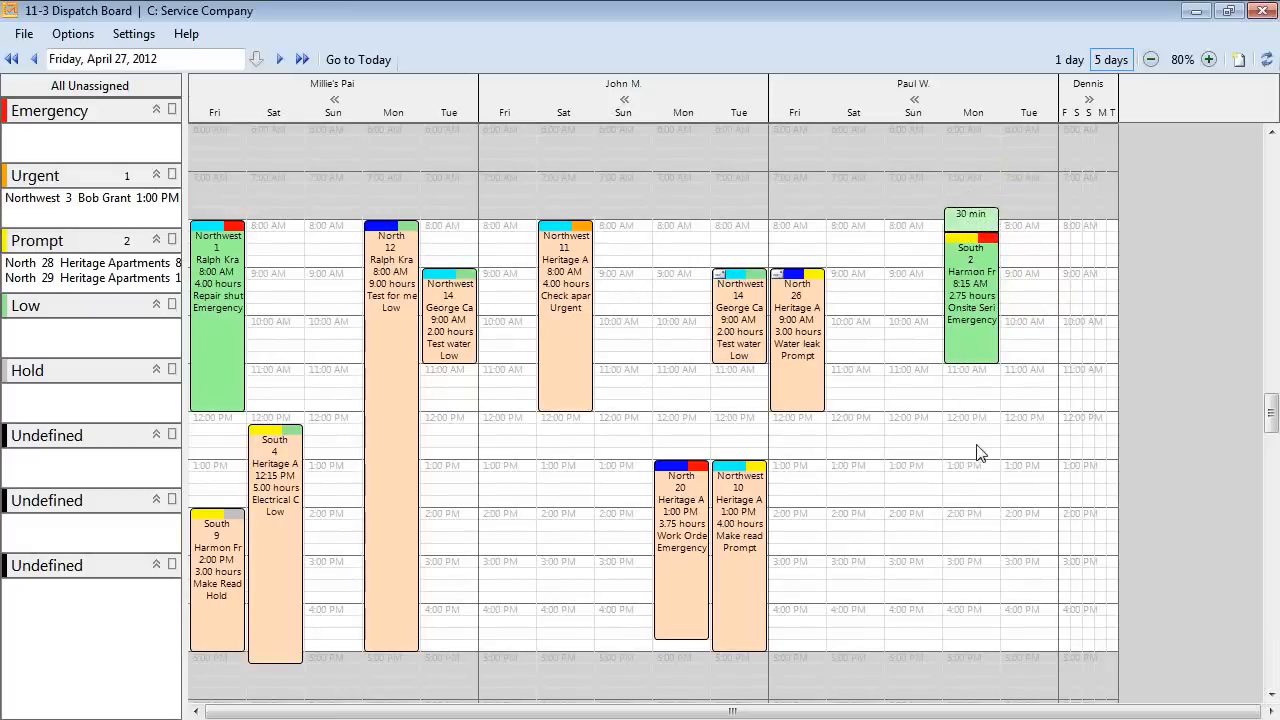
right_click(985, 265)
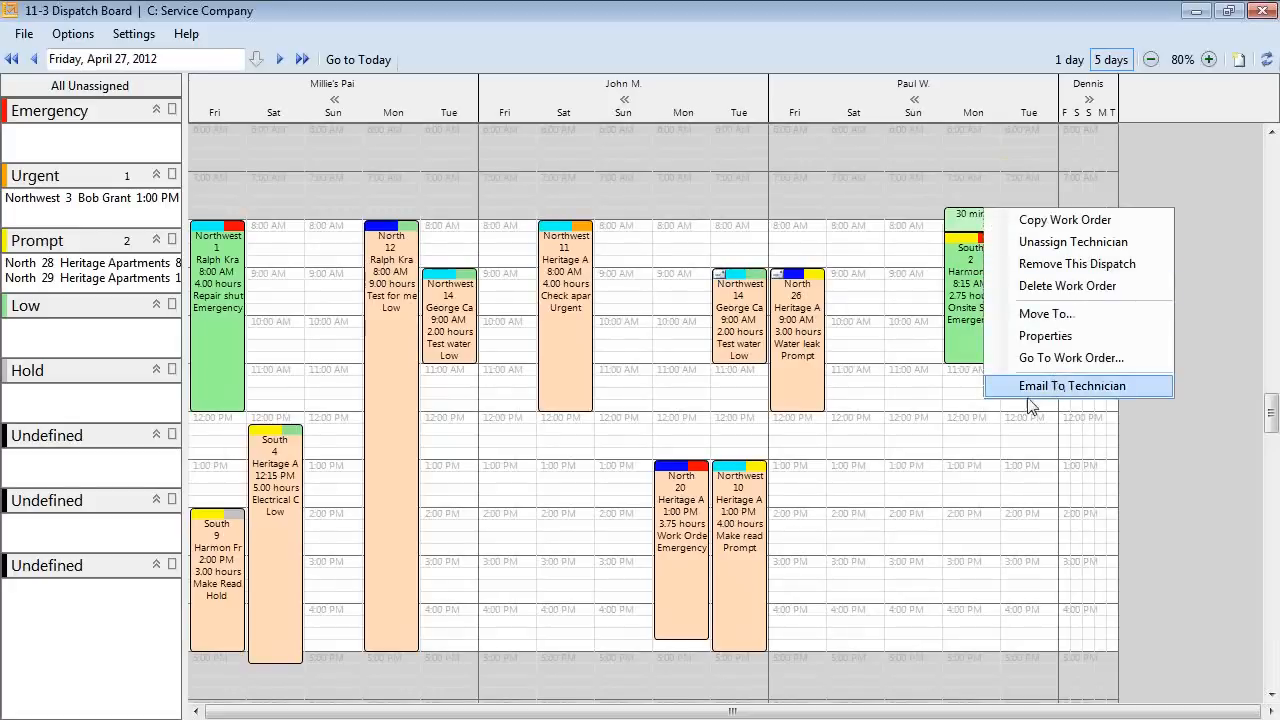
left_click(957, 459)
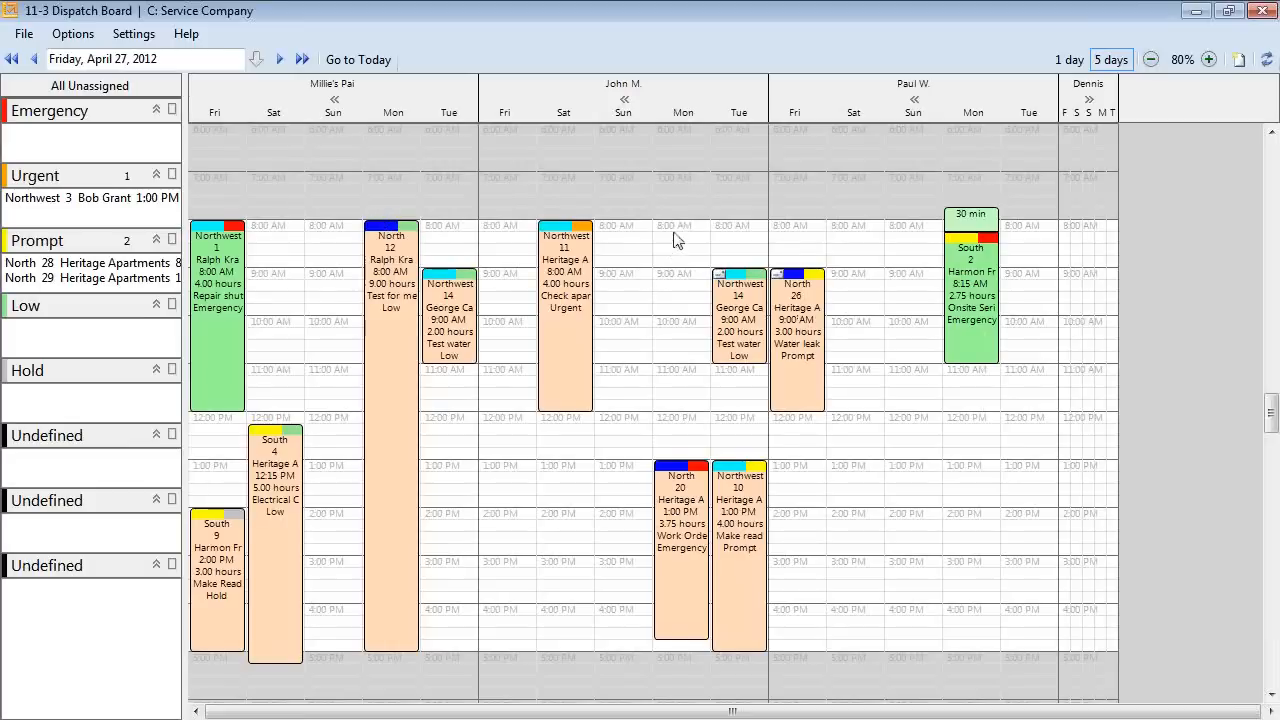
Create a work order for Monday 8:00 AM–noon for client 100, described 'Check plumbing leak'.
left_click_drag(676, 226, 686, 414)
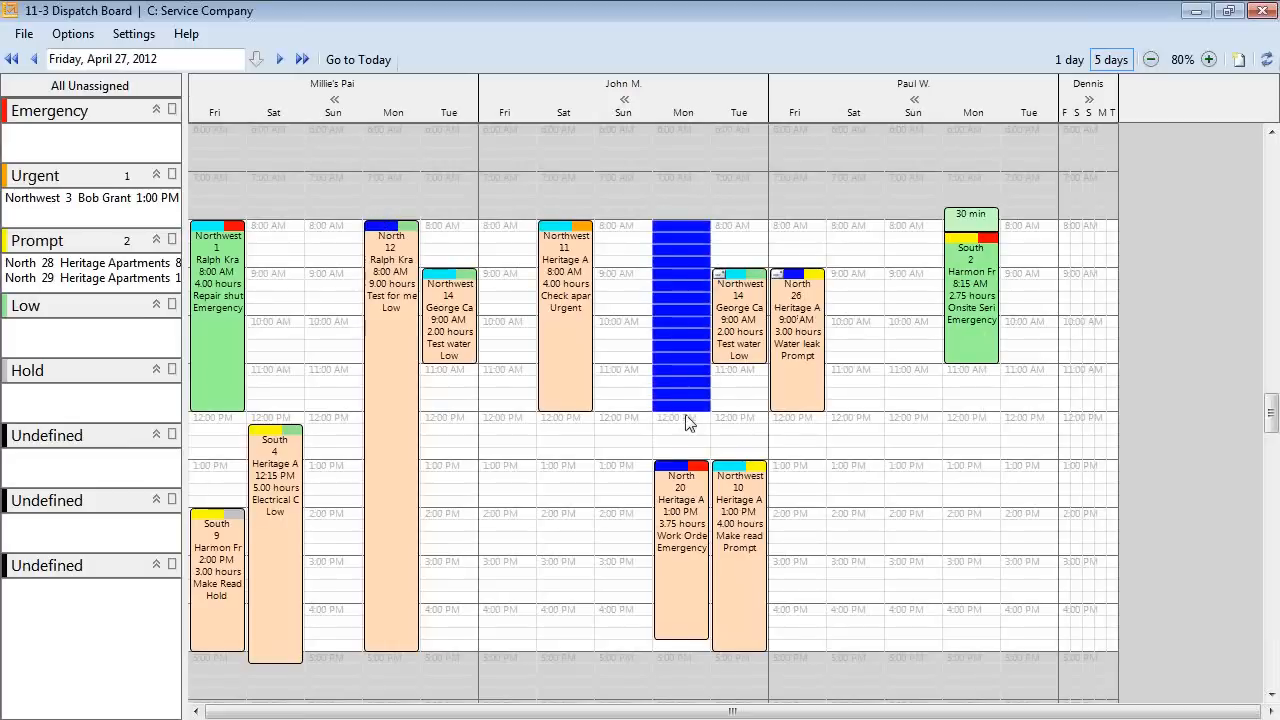
right_click(686, 414)
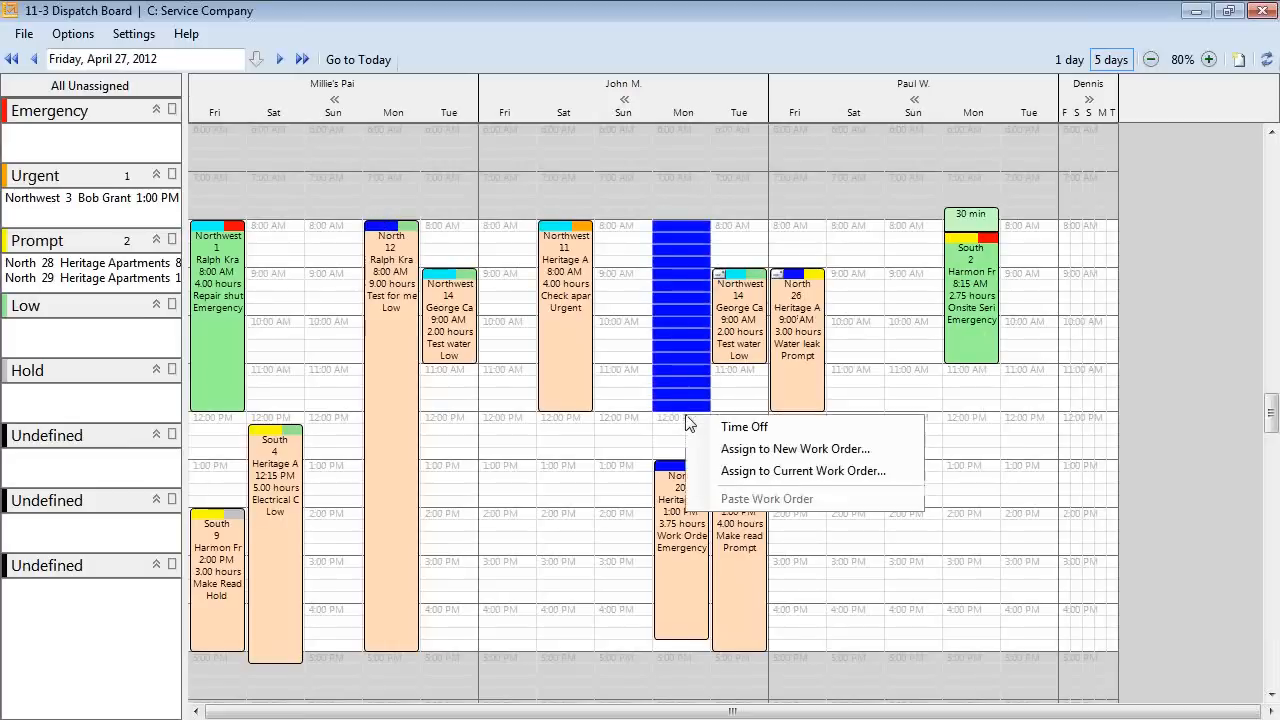
left_click(773, 455)
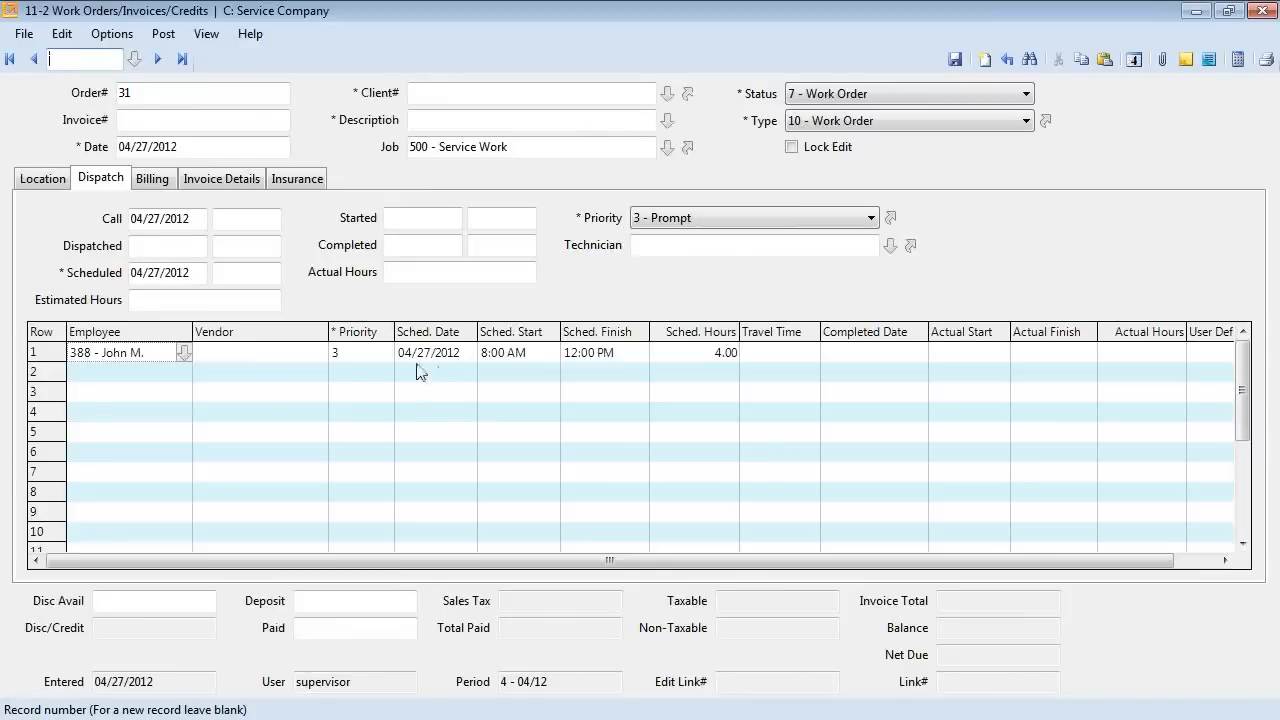
left_click(666, 94)
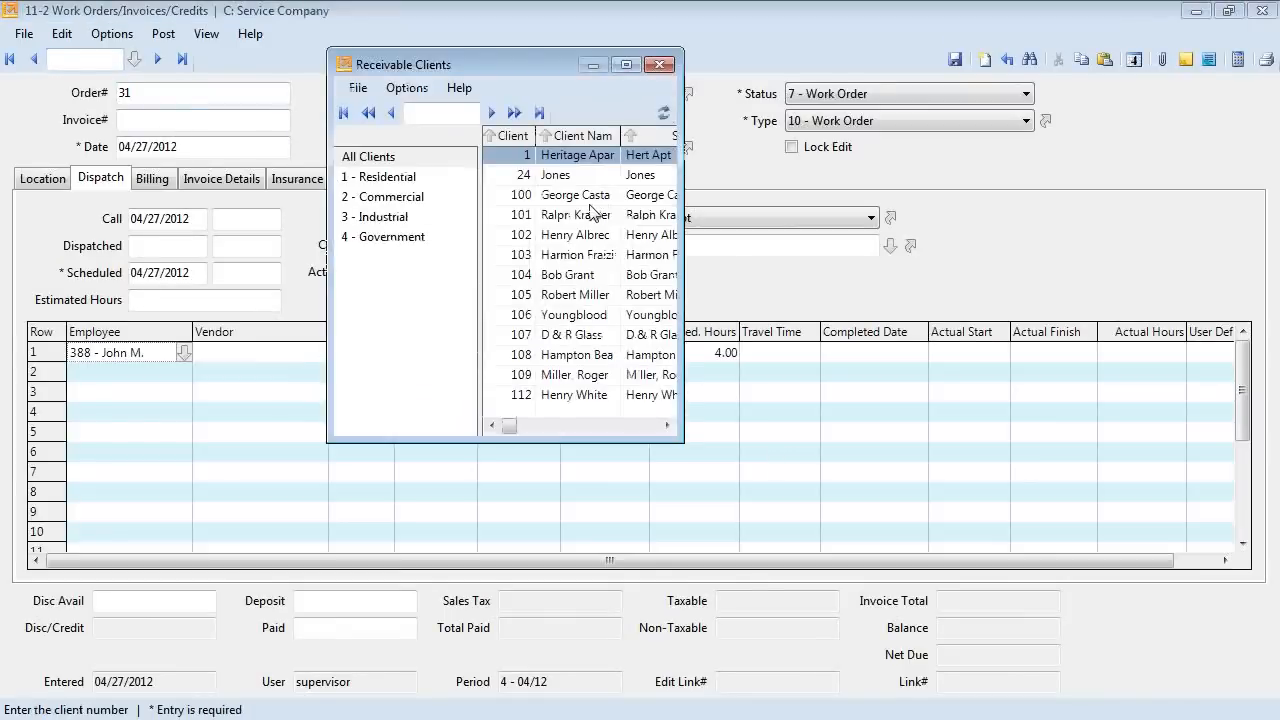
double_click(585, 183)
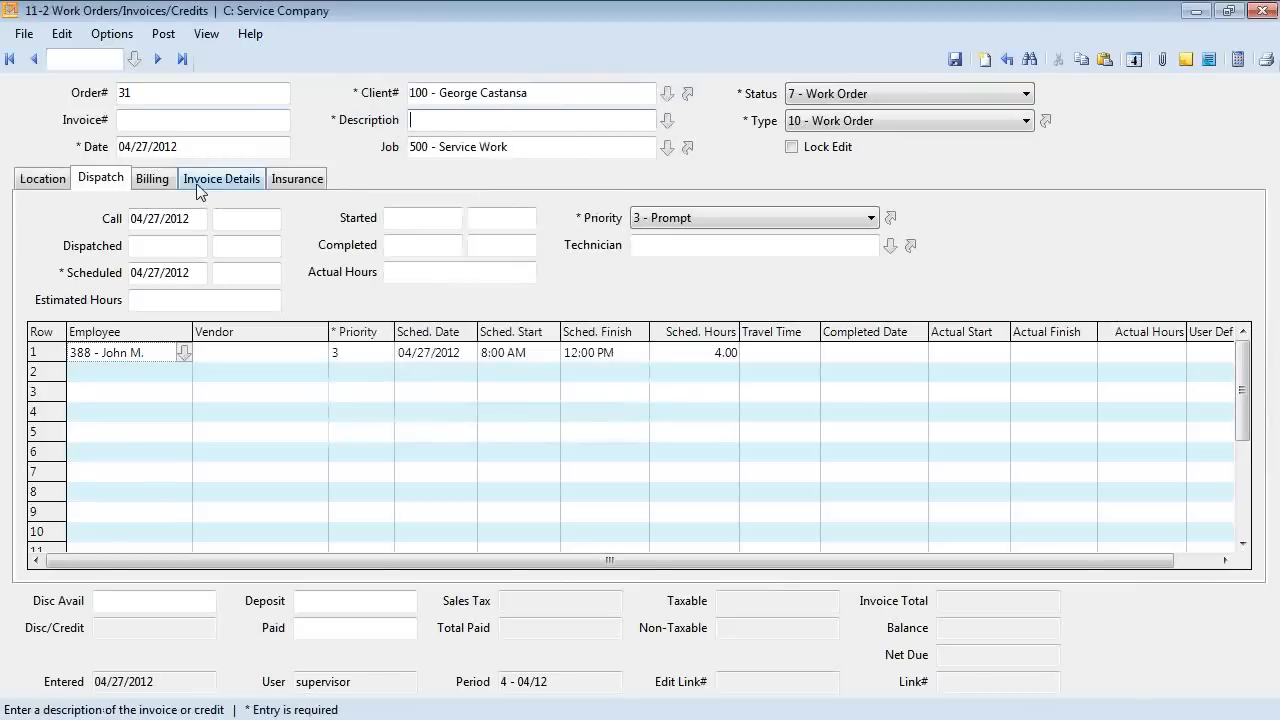
left_click(205, 183)
left_click(426, 121)
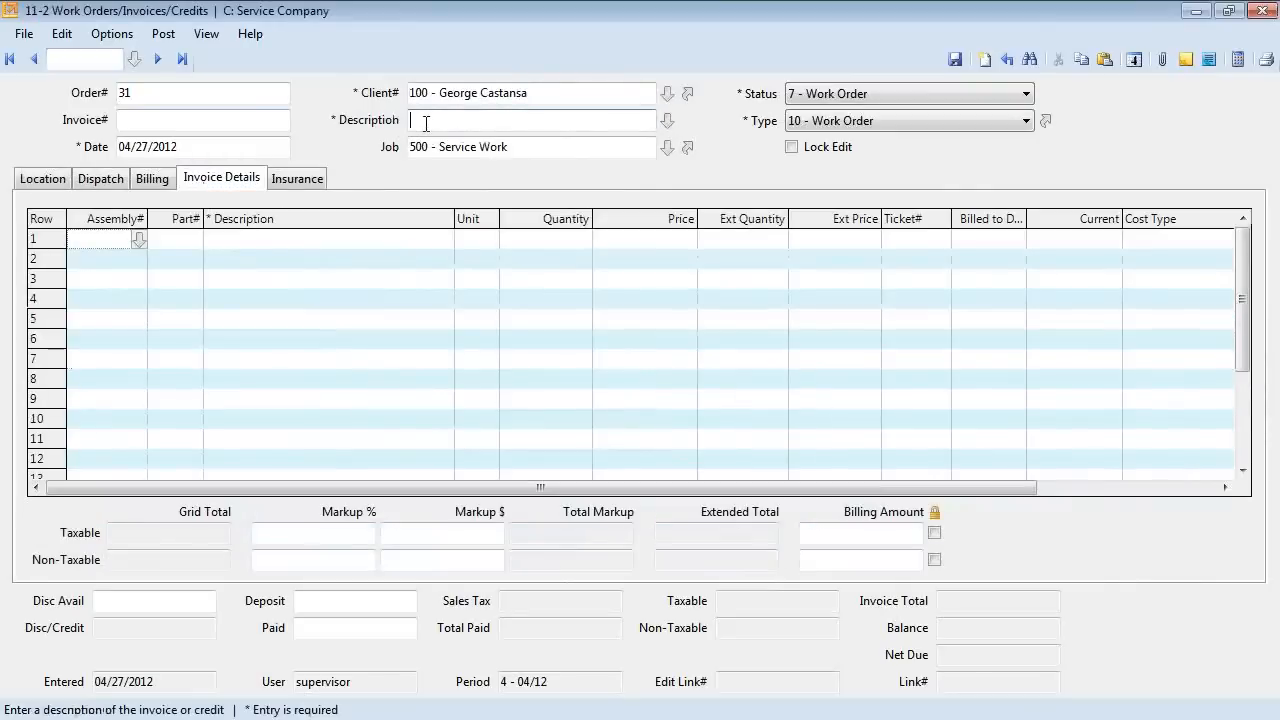
type("Check plumbing leak")
Add a note about talking to the on-site contact, save work order 31, and close Work Orders.
left_click(1209, 60)
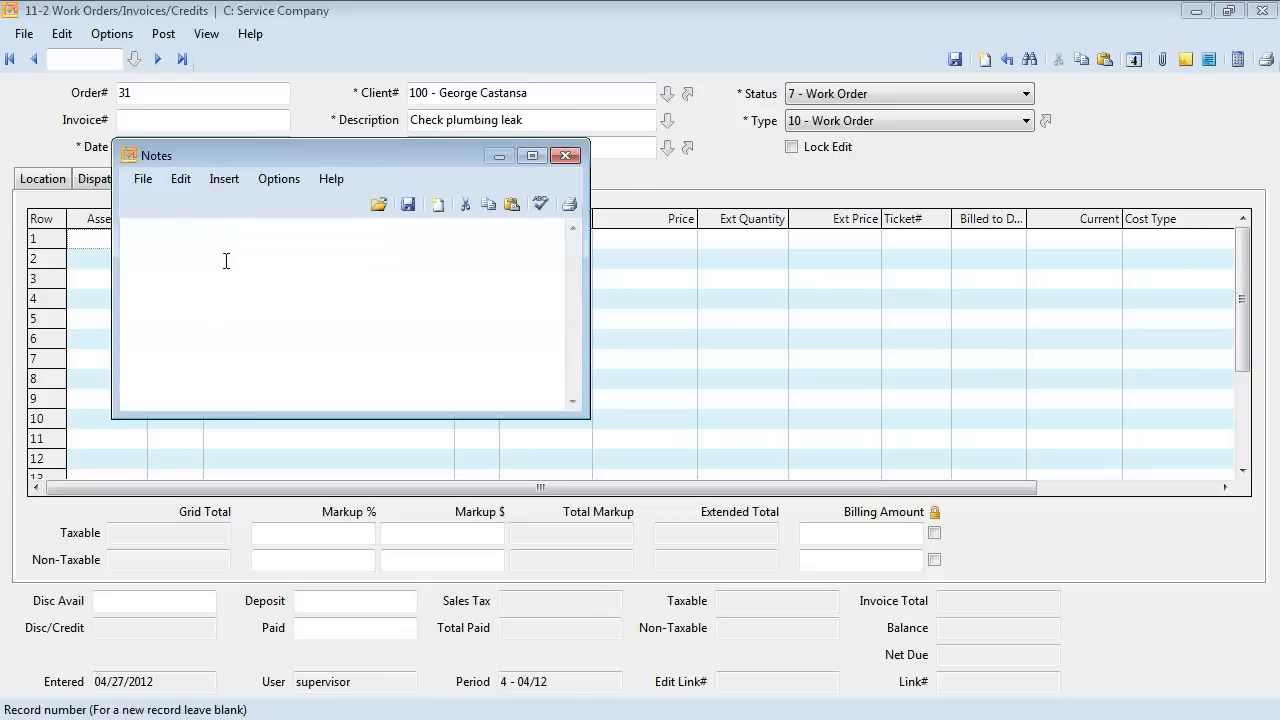
type("Talk to Bob on")
type("site.")
left_click(408, 204)
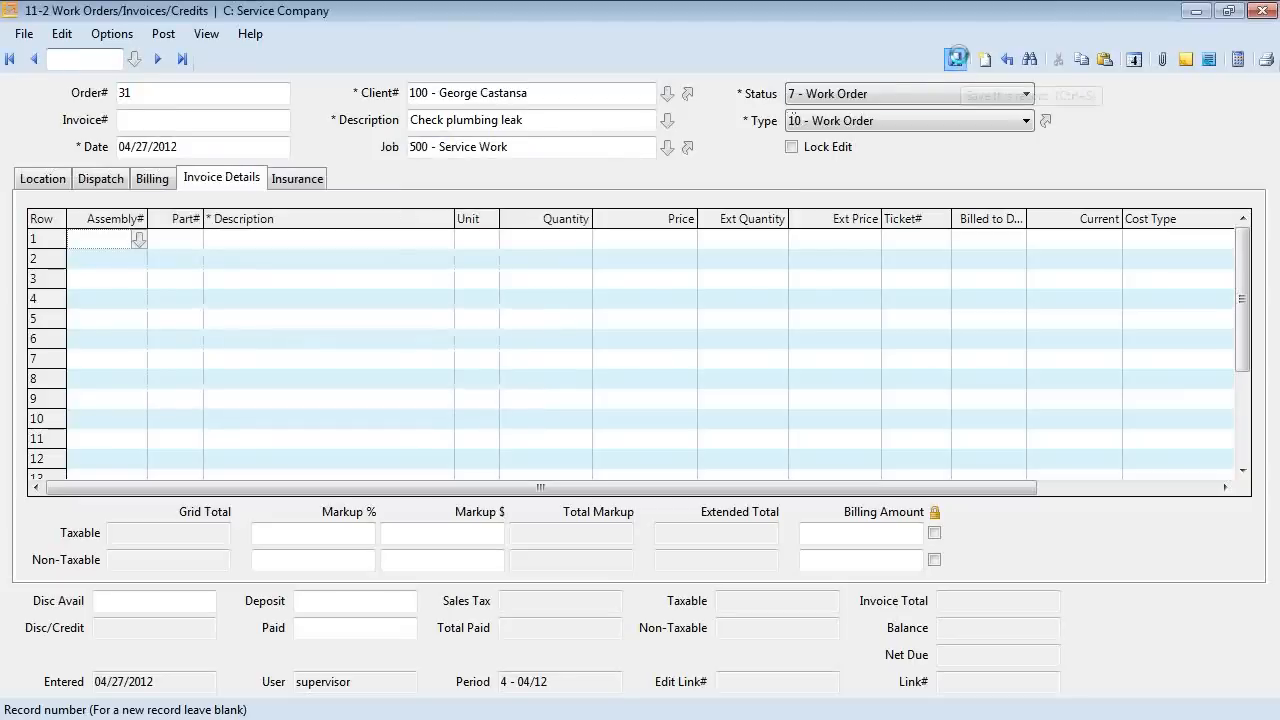
left_click(956, 60)
left_click(1261, 15)
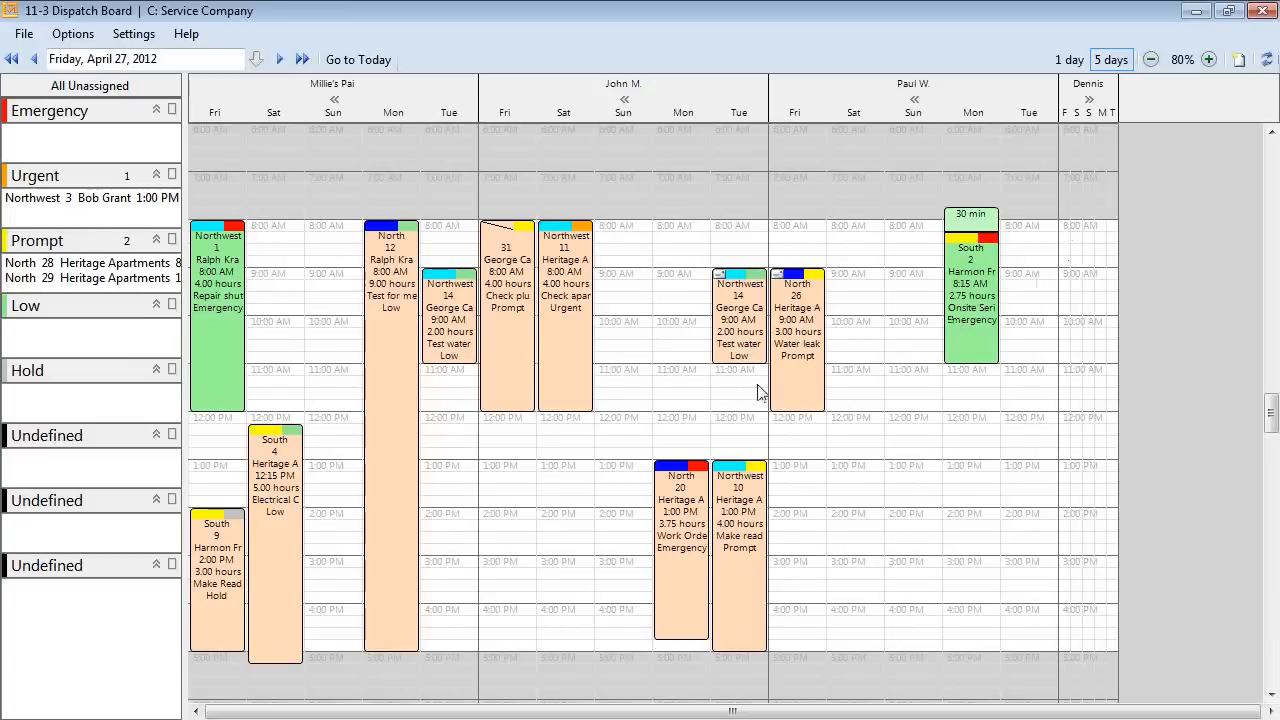
Close the Dispatch Board, open Work Orders/Invoices/Credits, and run the Outstanding Work Orders query.
left_click(1259, 12)
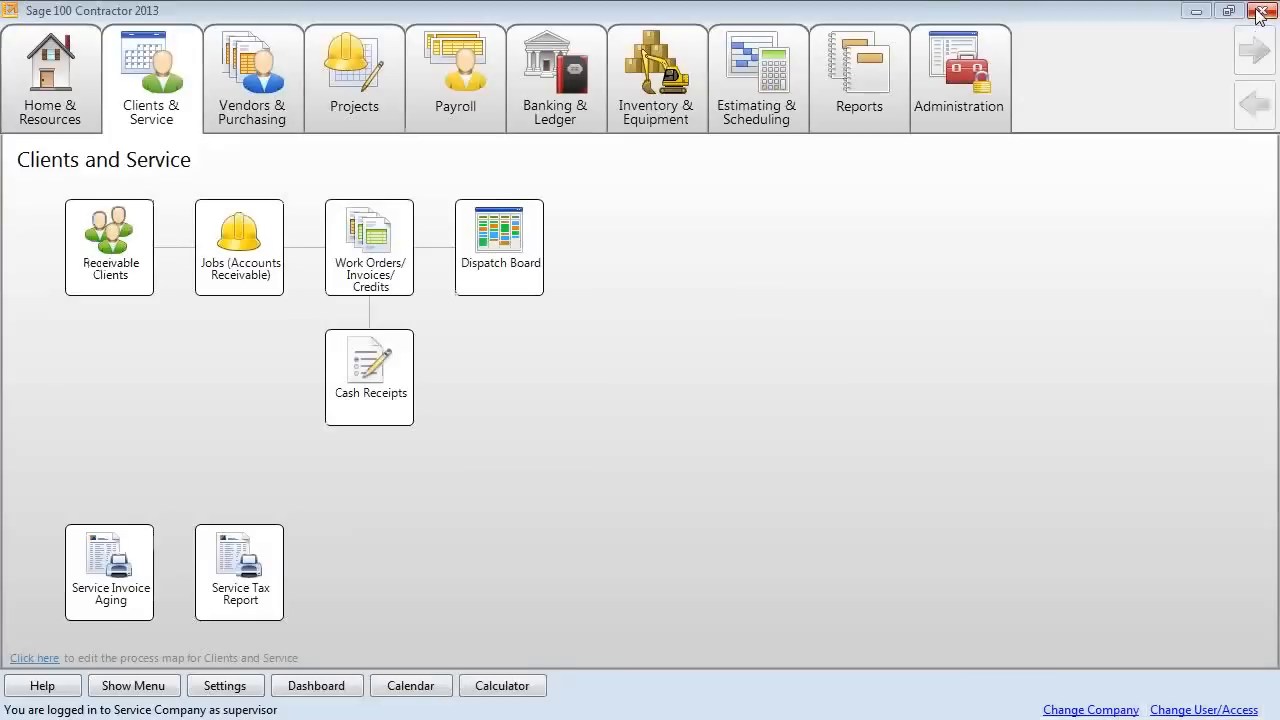
left_click(392, 260)
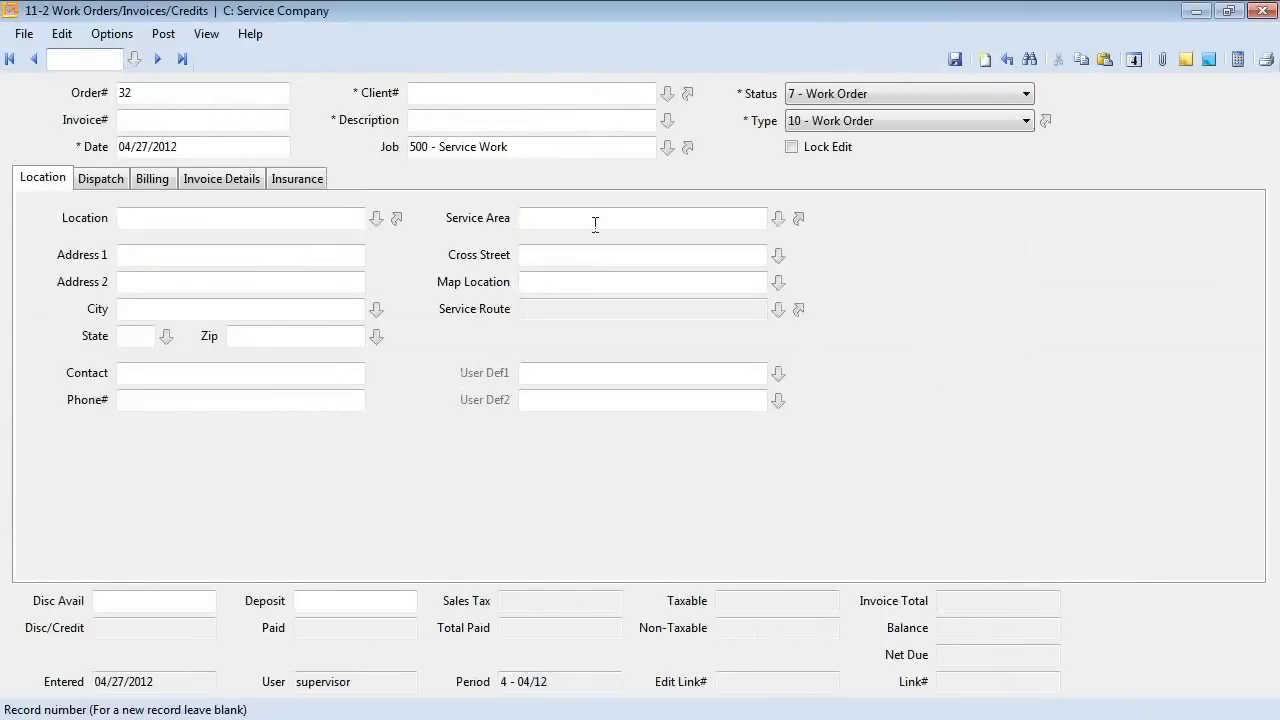
left_click(1030, 59)
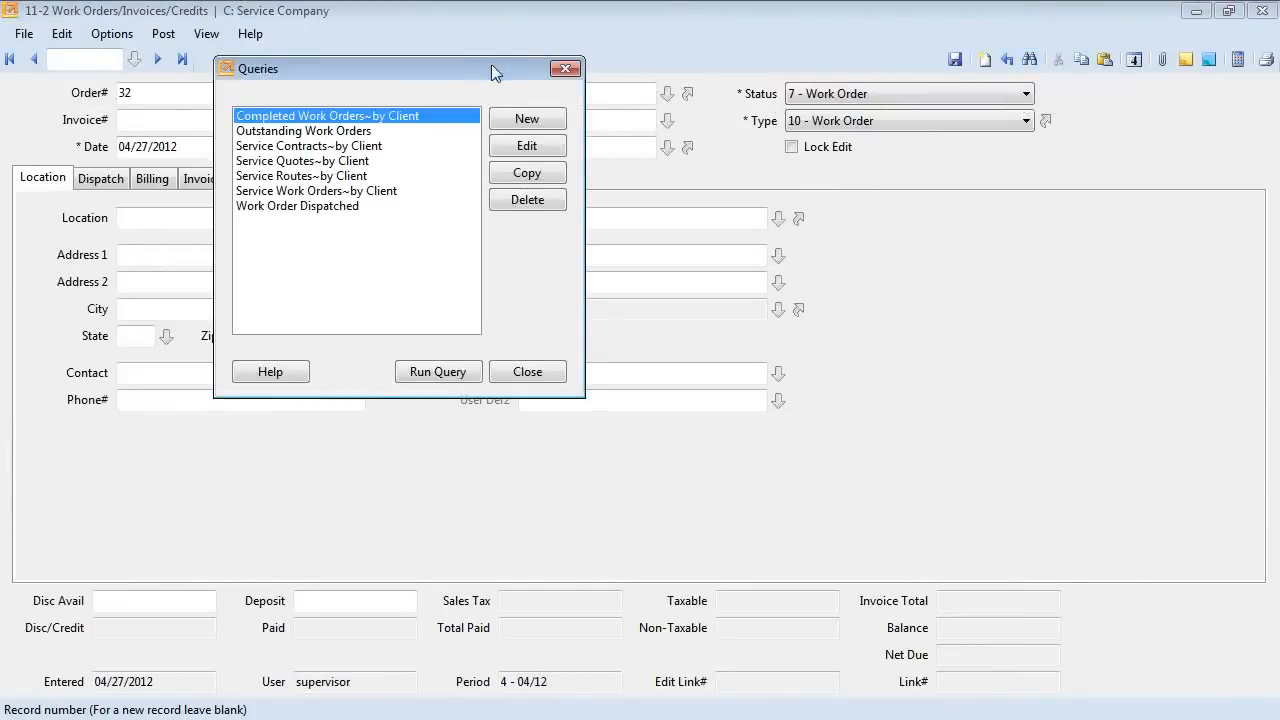
left_click_drag(499, 70, 541, 68)
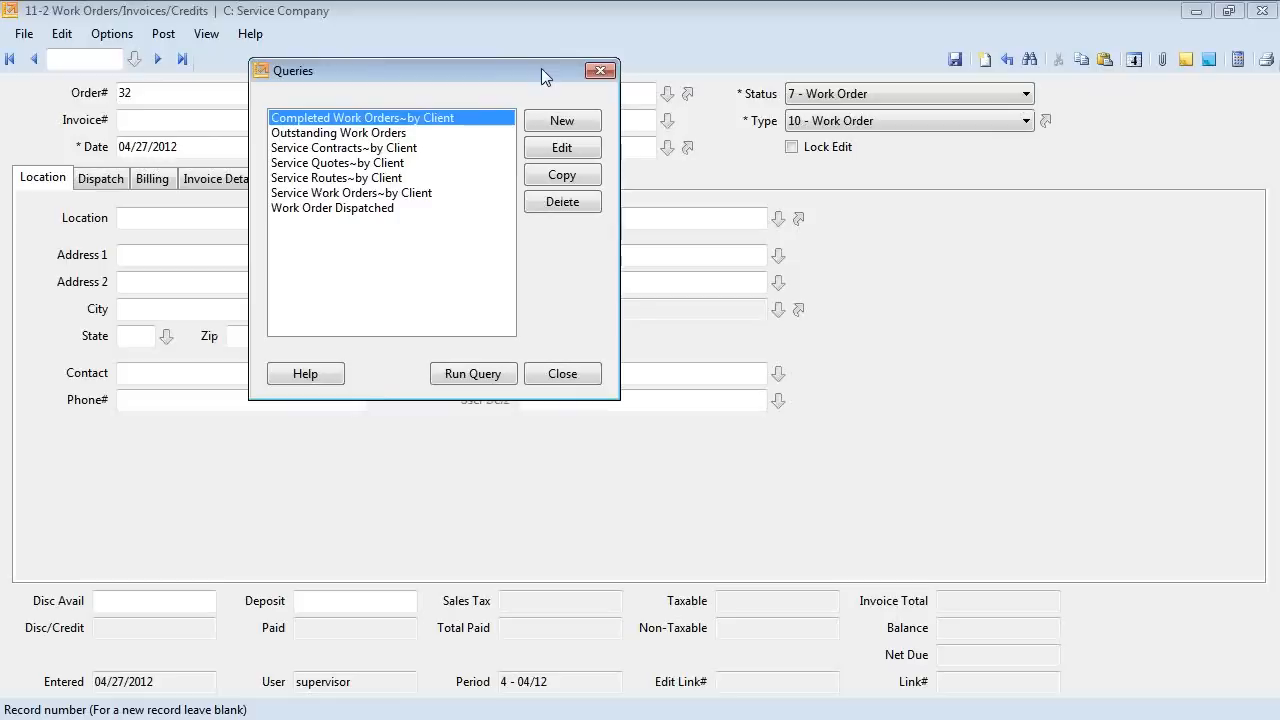
left_click(386, 134)
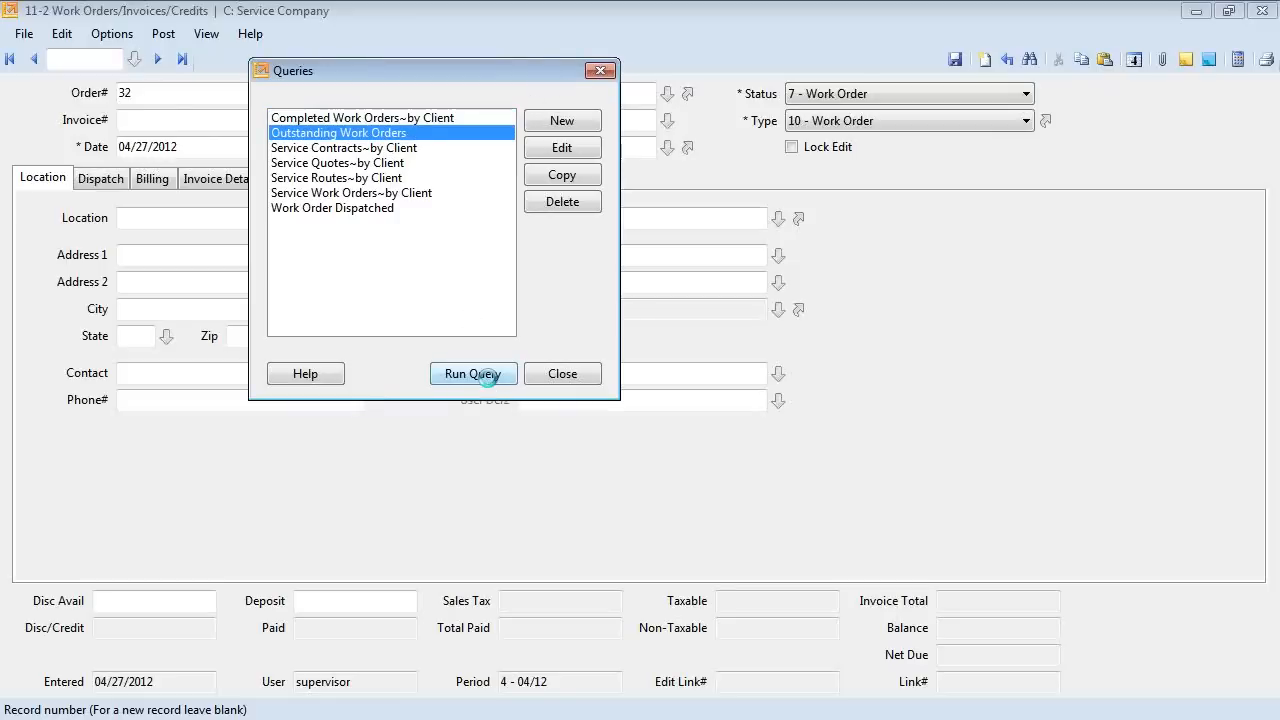
left_click(490, 383)
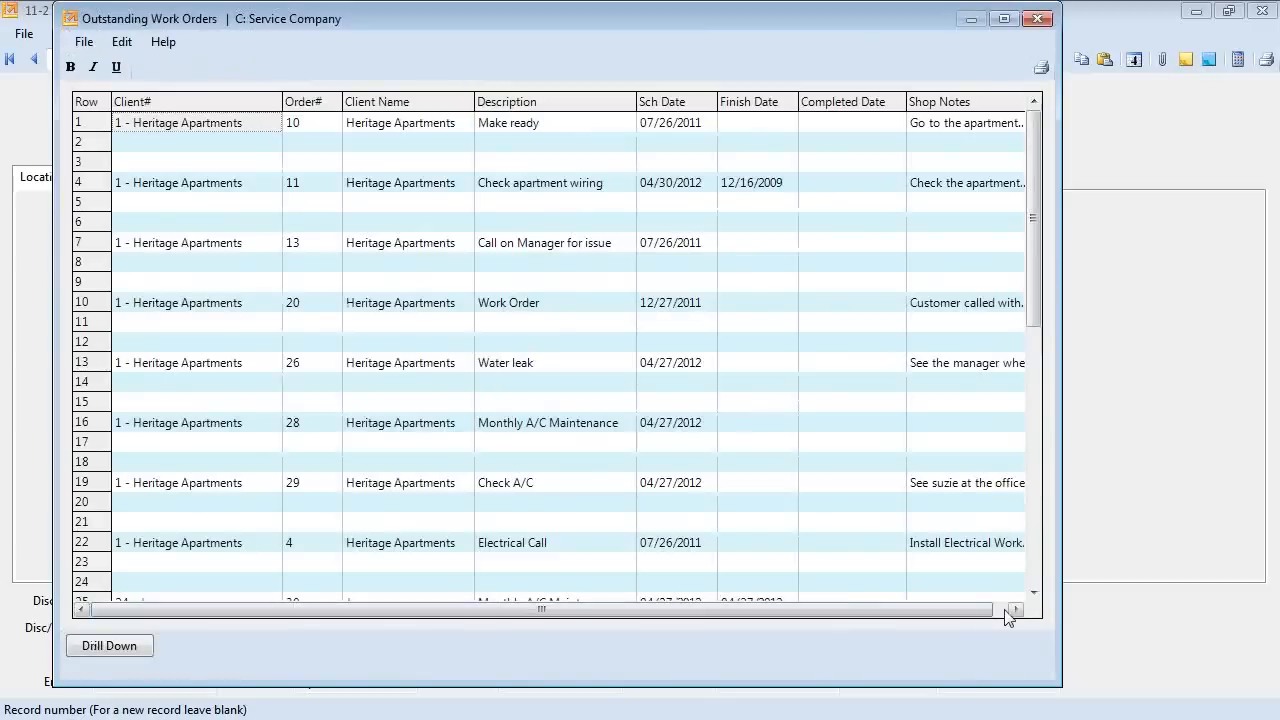
Maximize and scroll through the Outstanding Work Orders results, close them, and select the Work Order Dispatched query.
left_click(1004, 19)
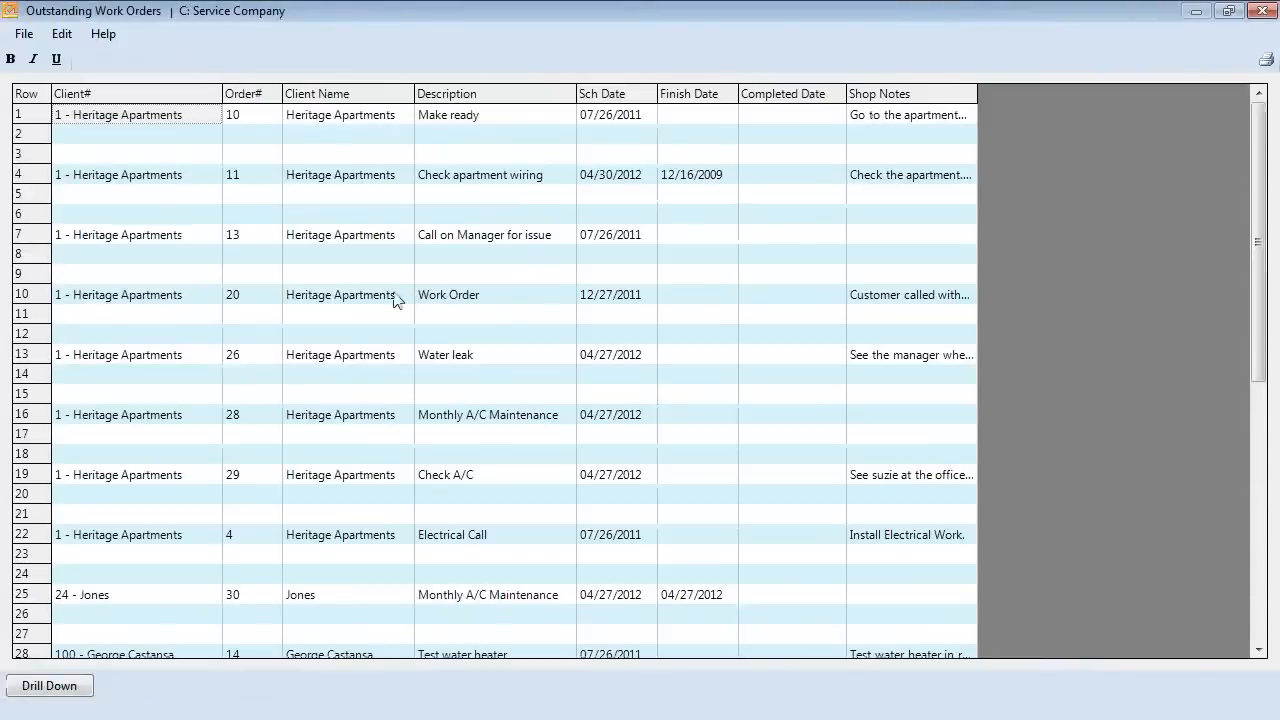
scroll(334, 257, "down", 1)
scroll(338, 258, "down", 10)
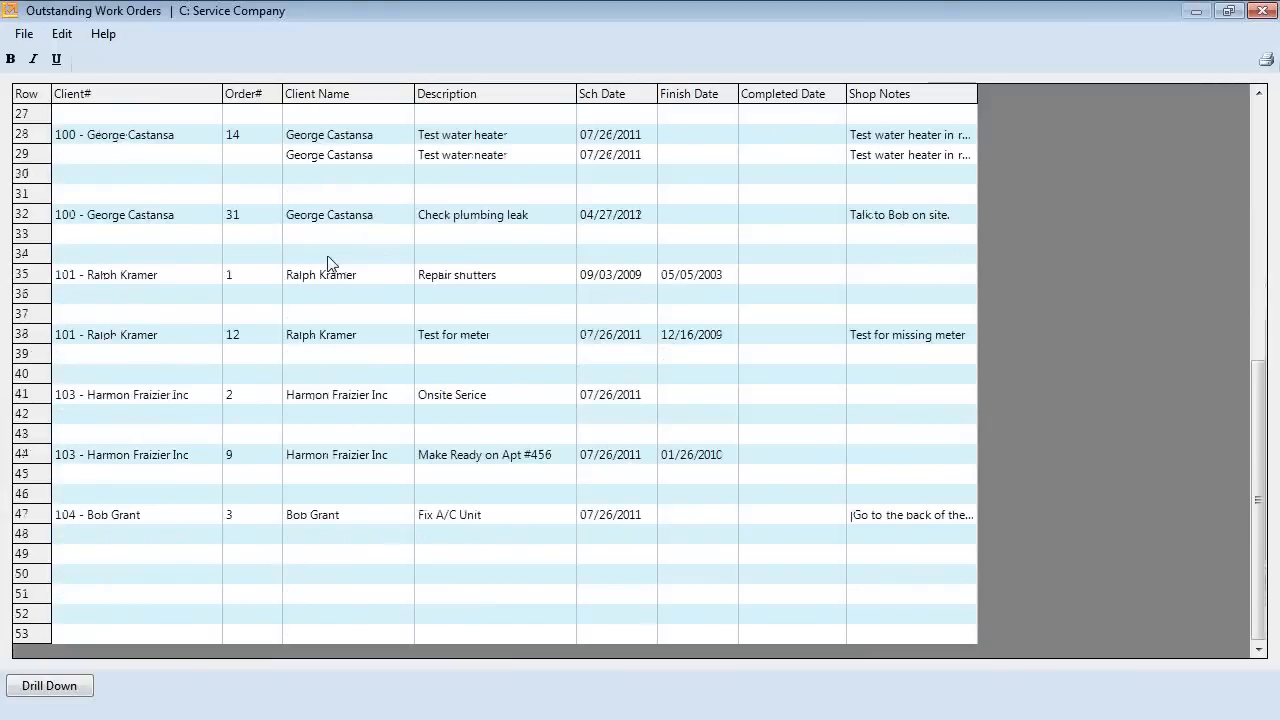
scroll(328, 262, "up", 1)
scroll(210, 263, "up", 8)
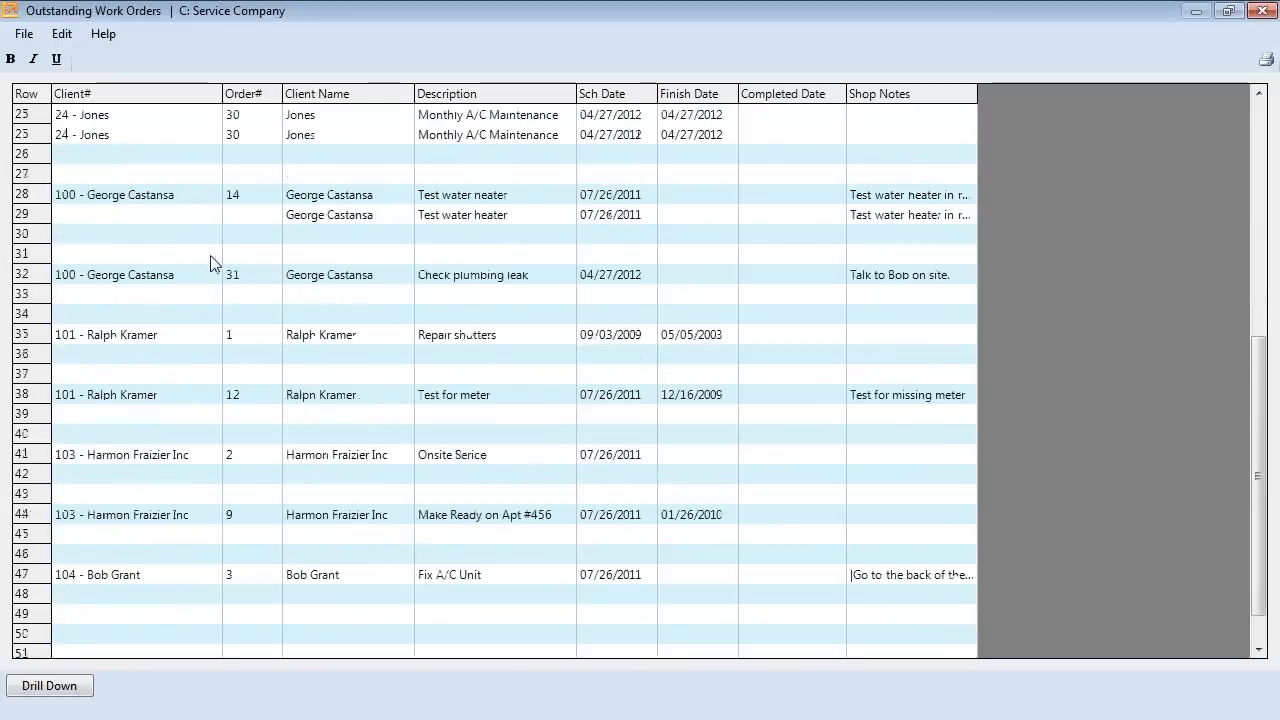
scroll(249, 189, "up", 3)
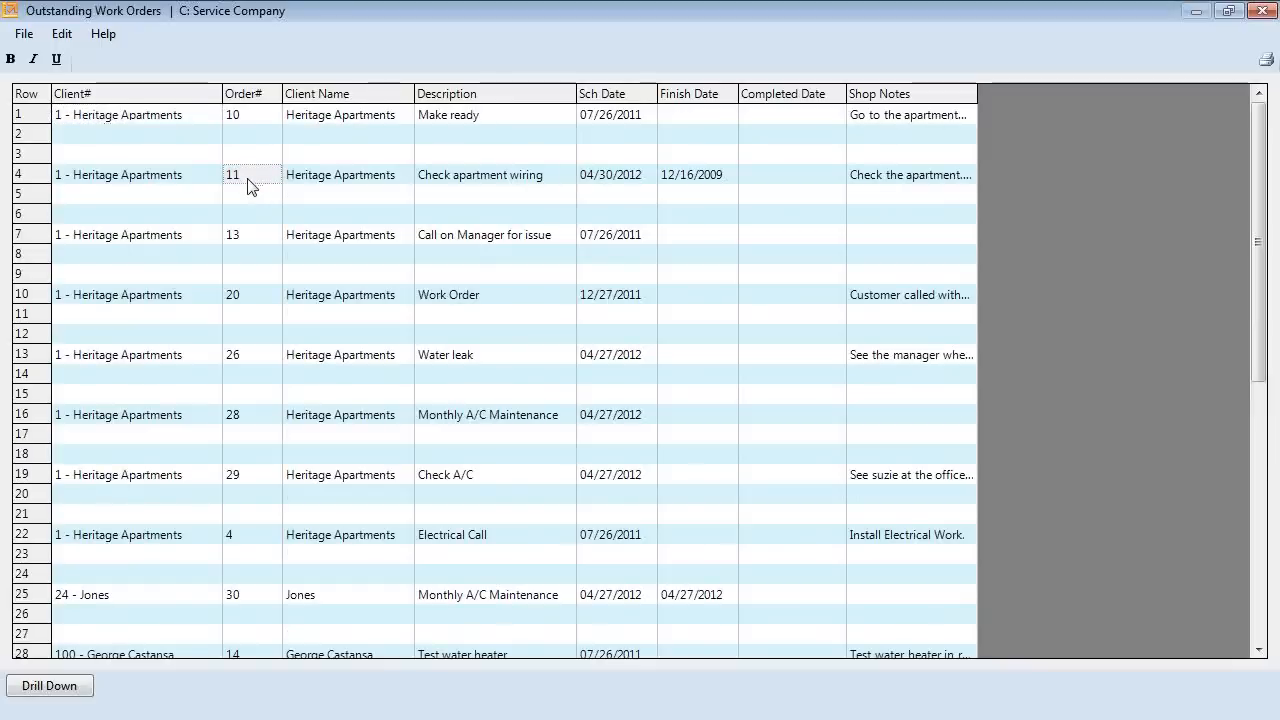
left_click(1266, 11)
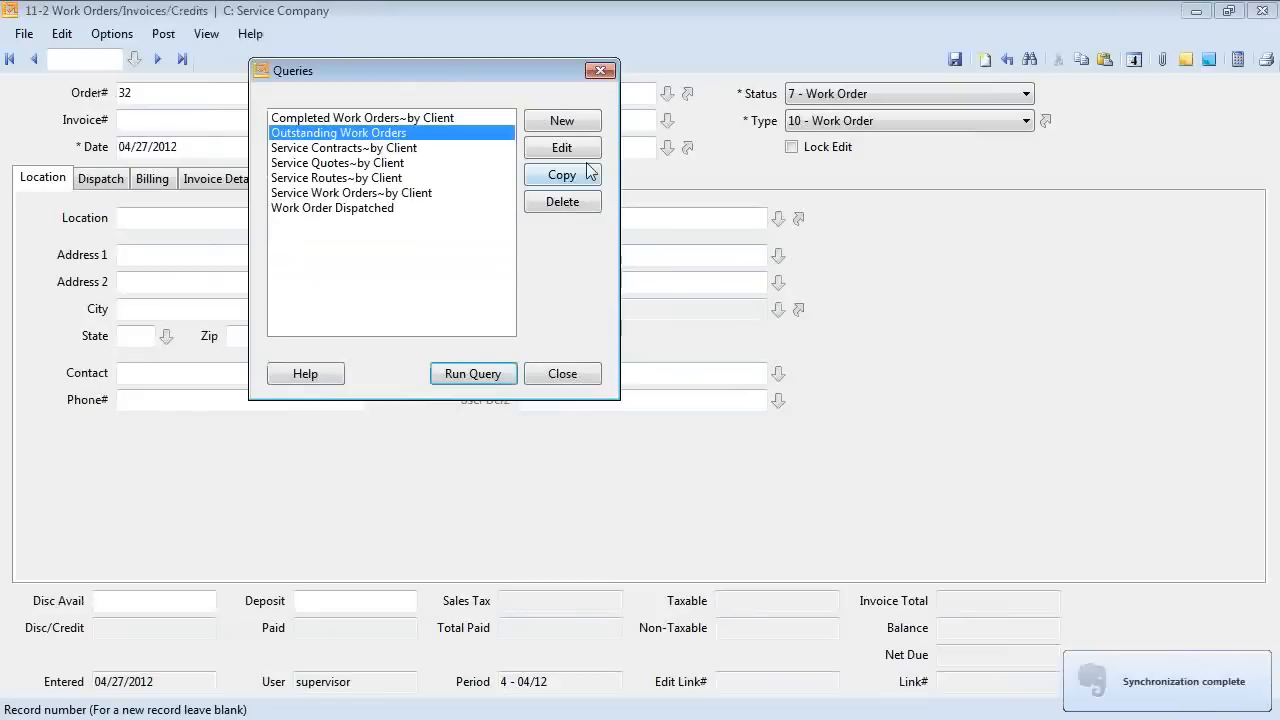
left_click(372, 210)
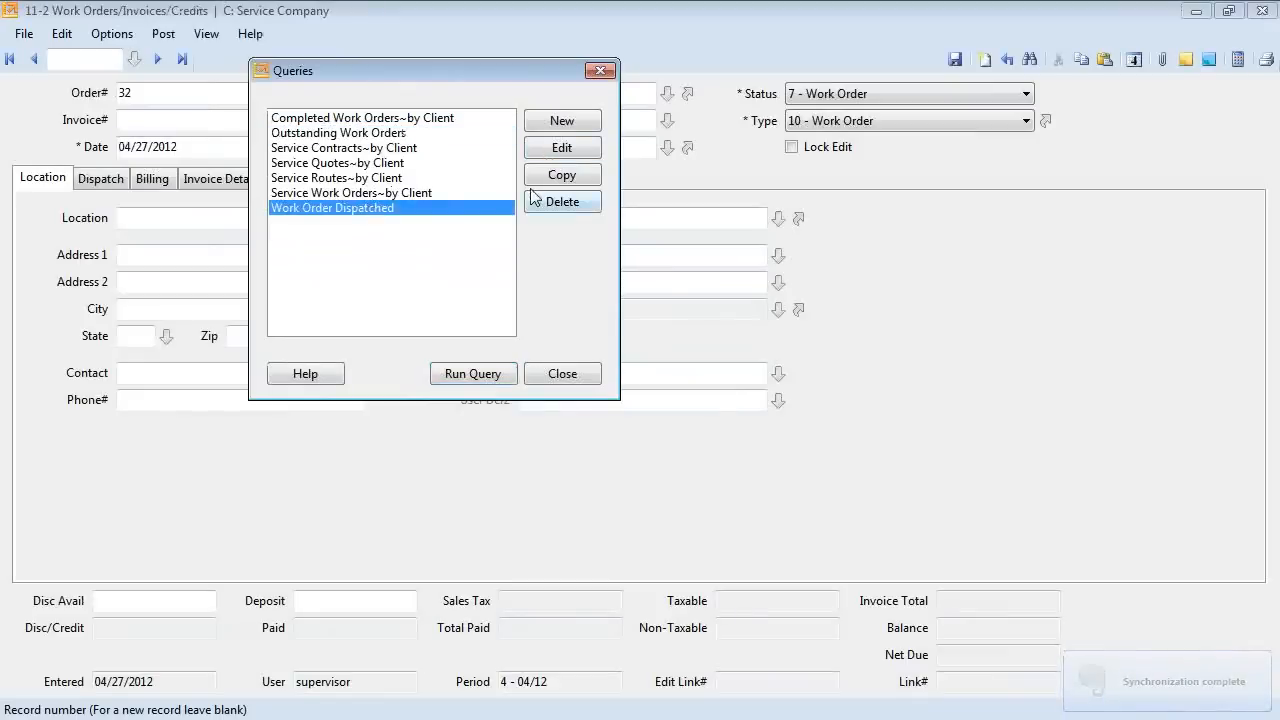
Run the Work Order Dispatched query for all order numbers, widen the results, then close them and the query list.
left_click(479, 373)
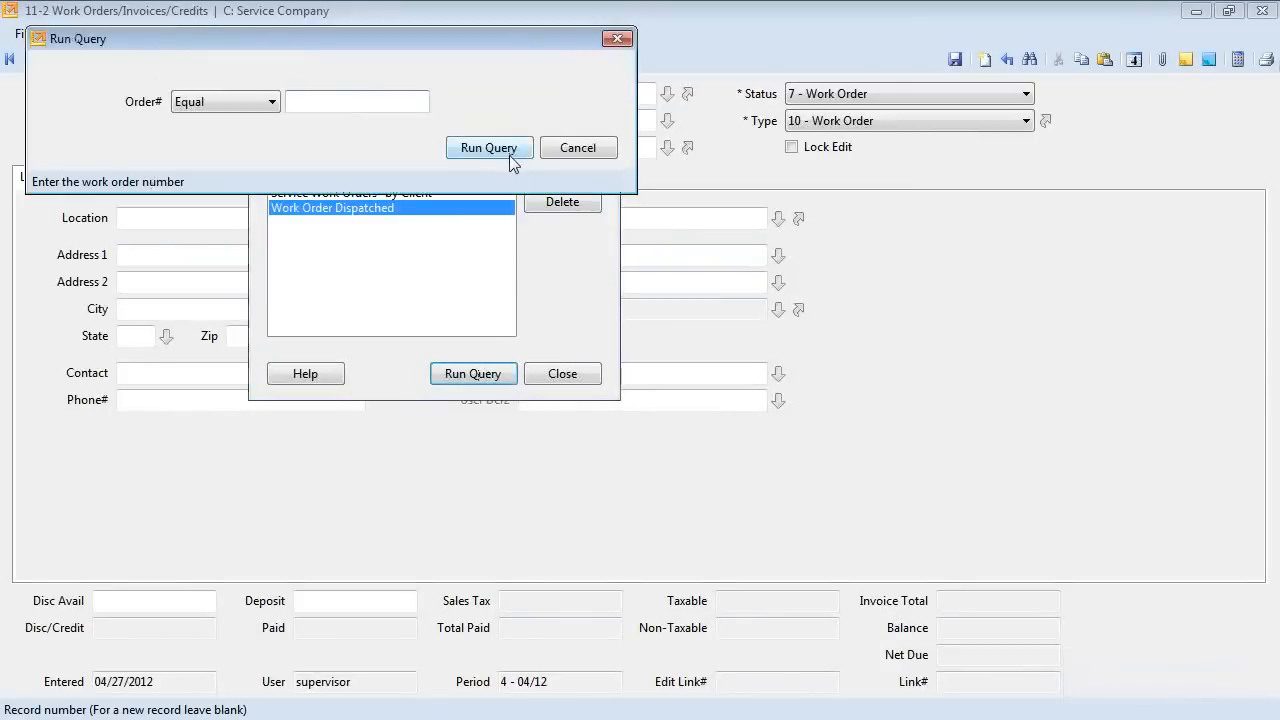
left_click(509, 155)
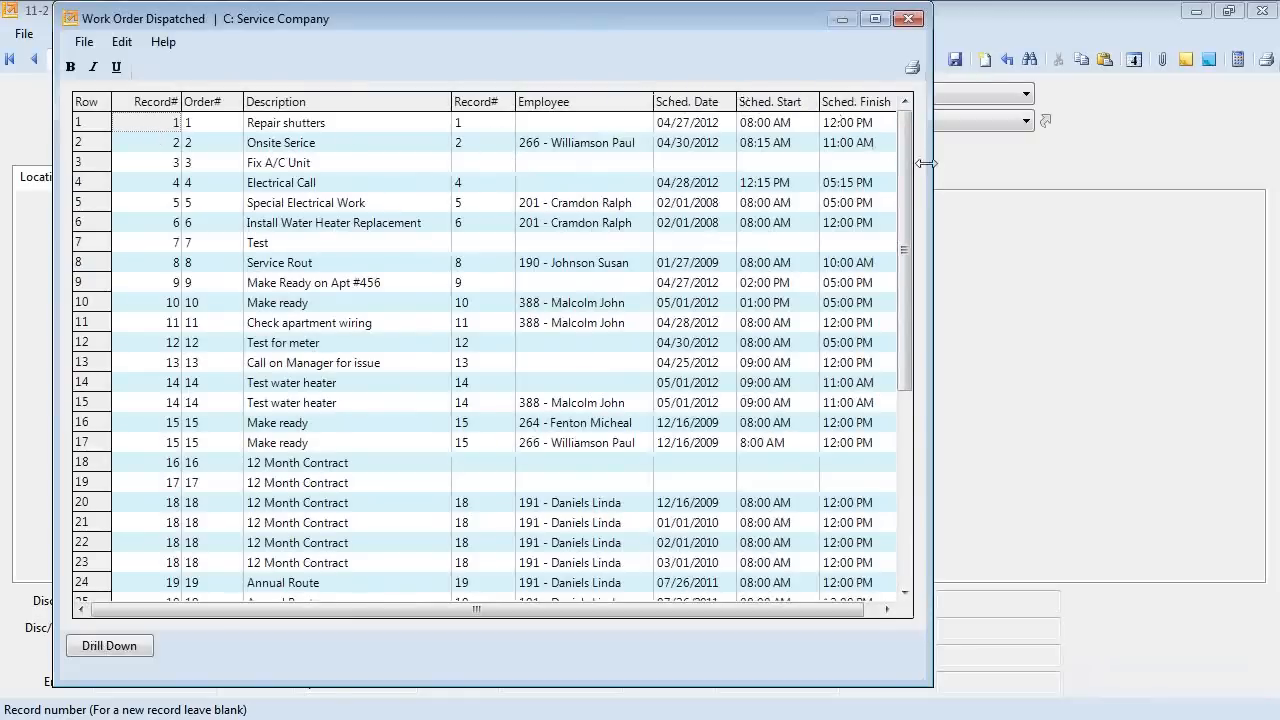
left_click_drag(933, 165, 1048, 261)
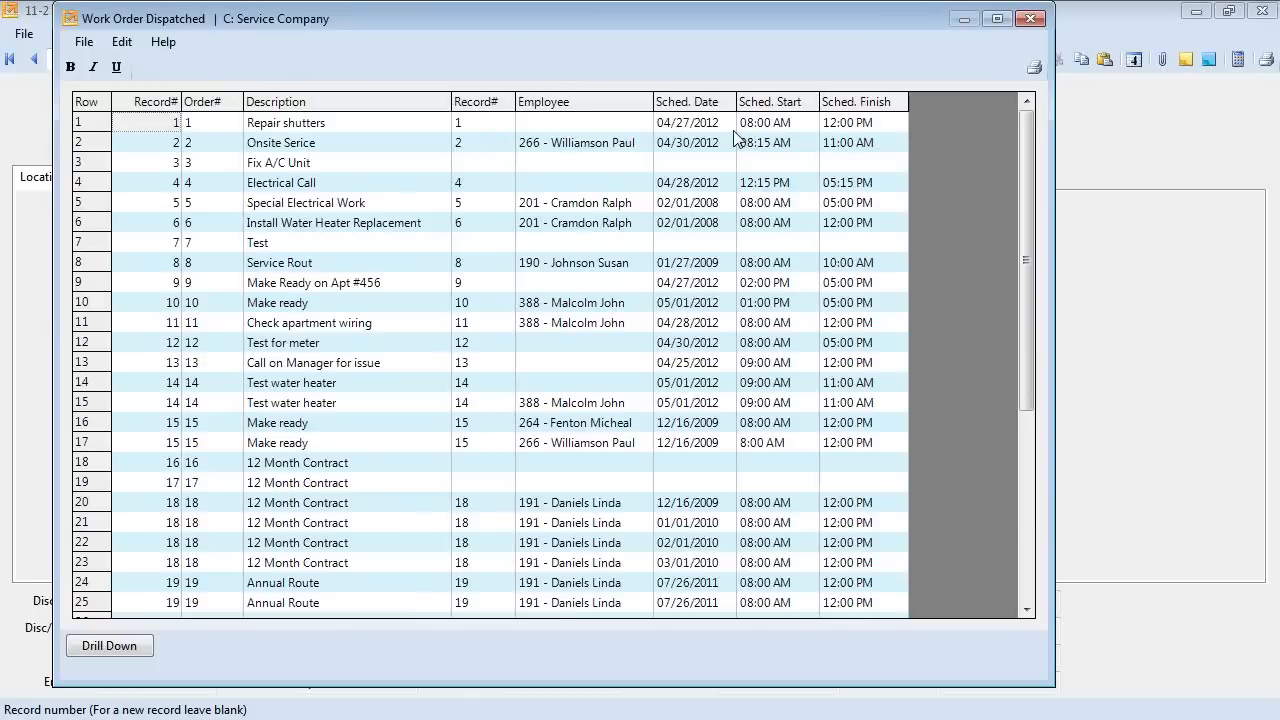
left_click(1031, 20)
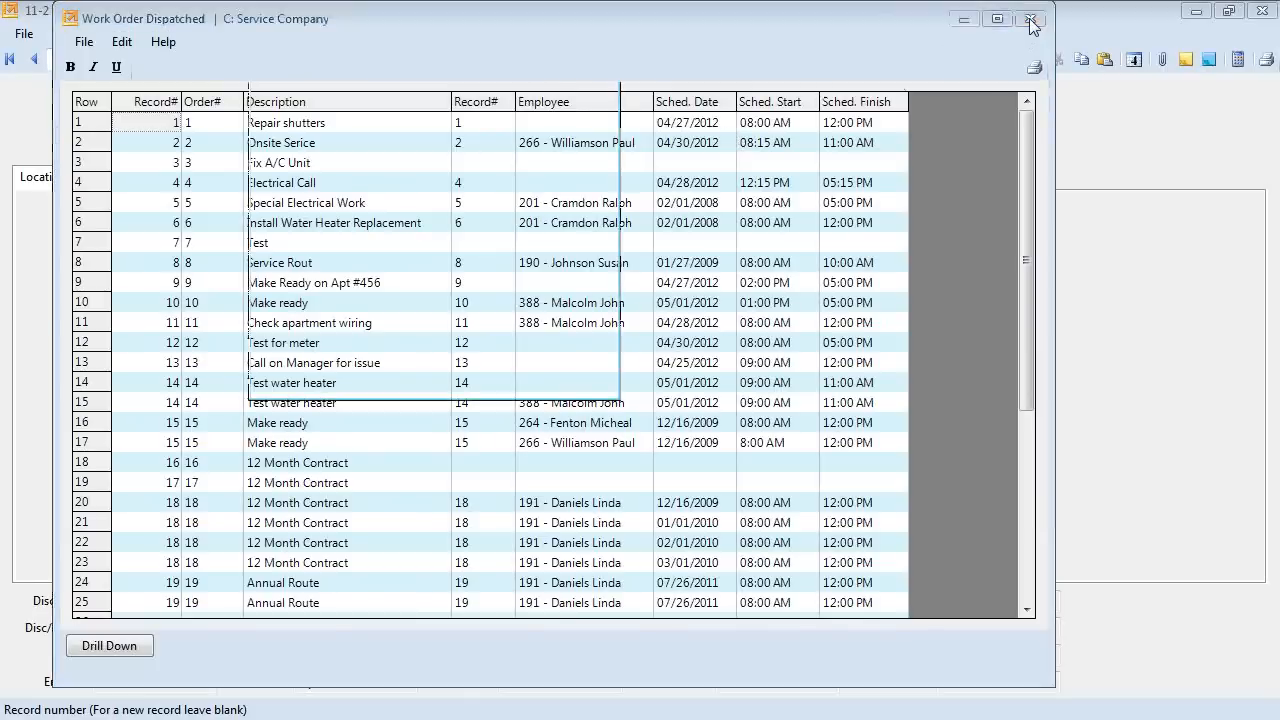
left_click(562, 370)
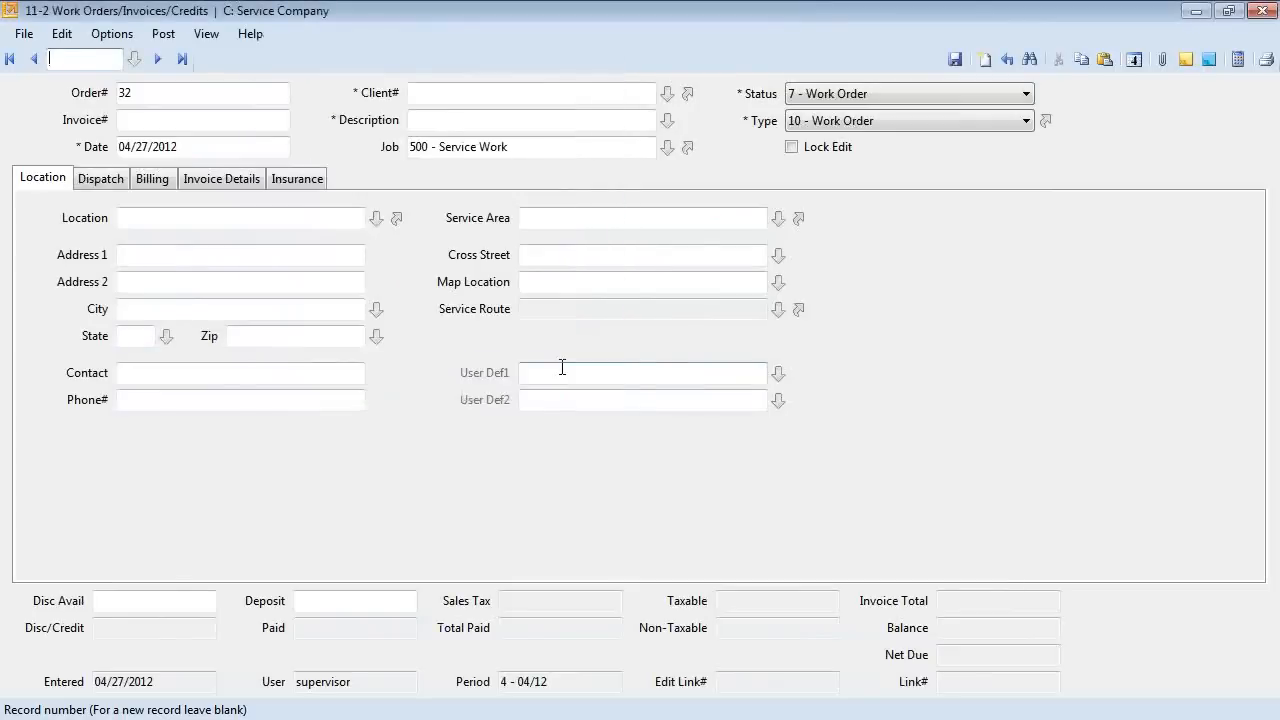
View order 31's empty invoice details, then start blank work order 32 and check its status options.
left_click(182, 60)
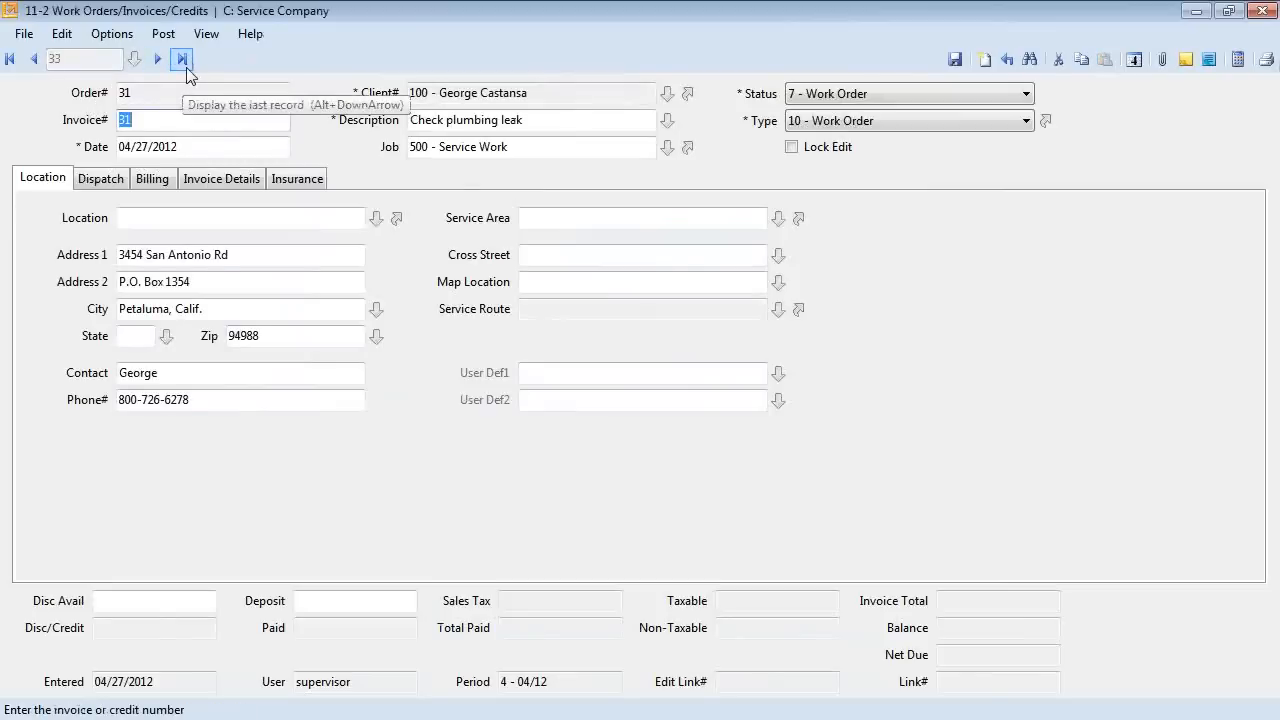
left_click(221, 178)
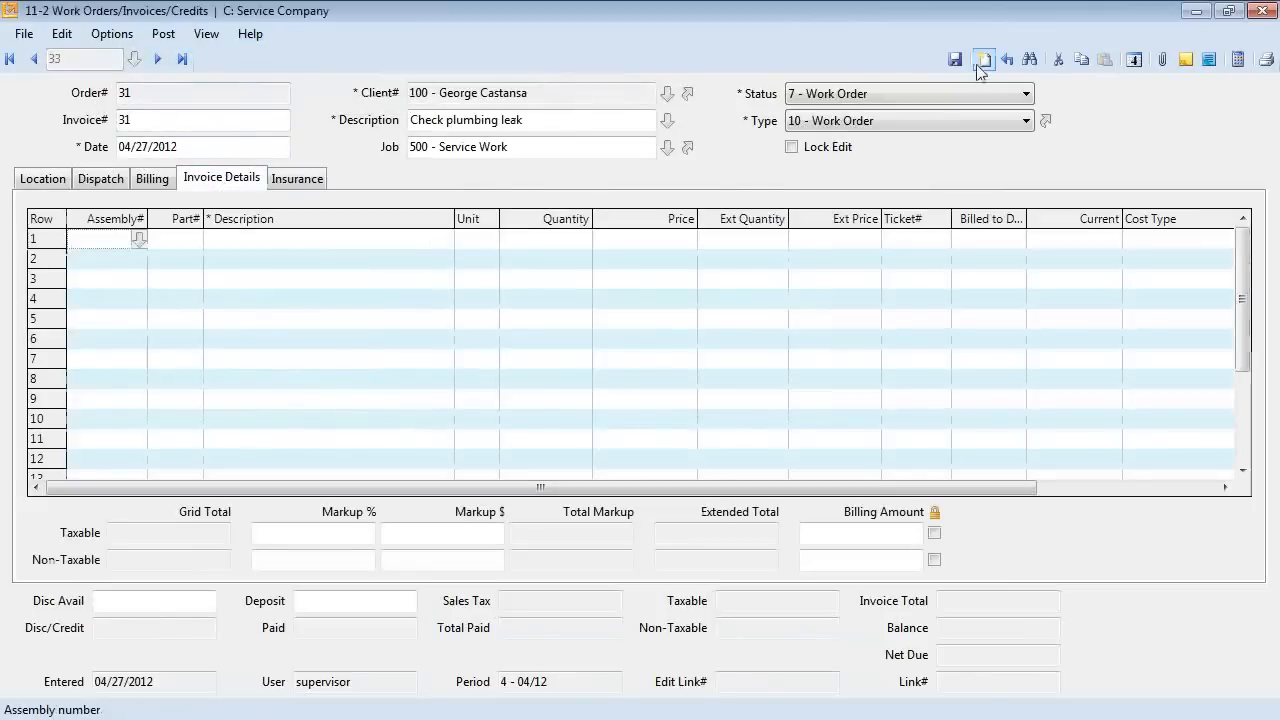
left_click(985, 60)
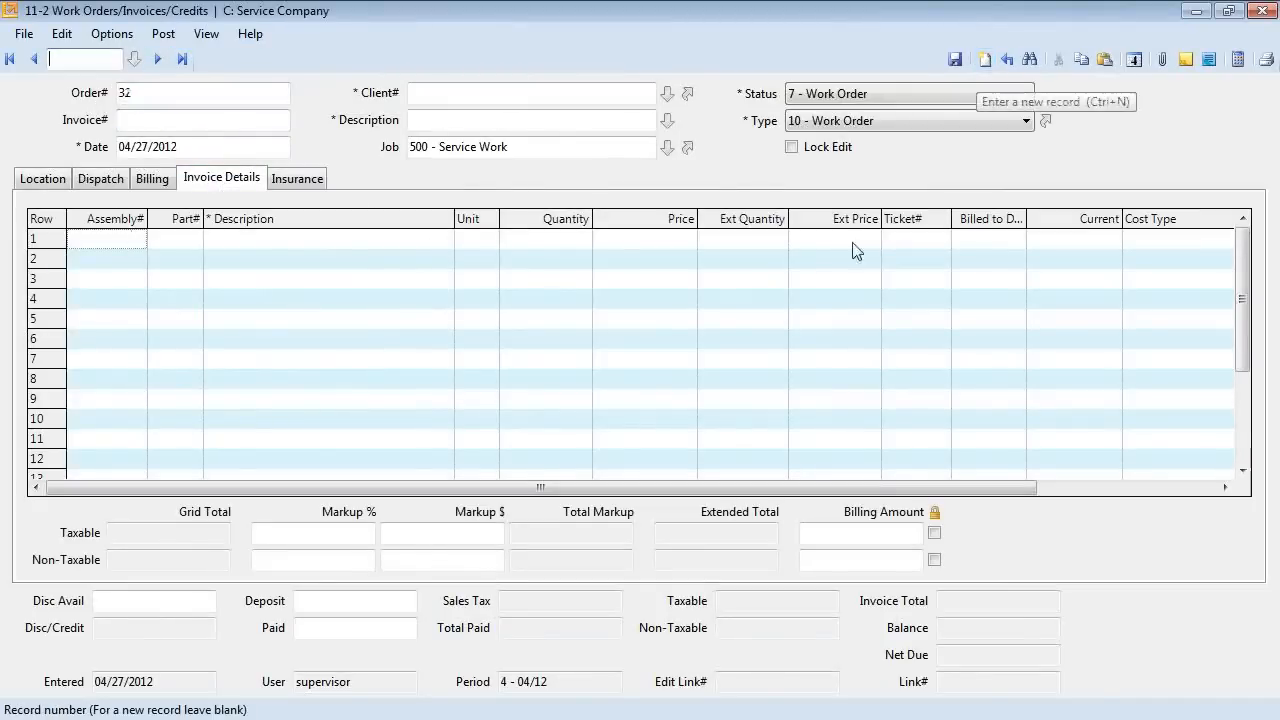
left_click(892, 94)
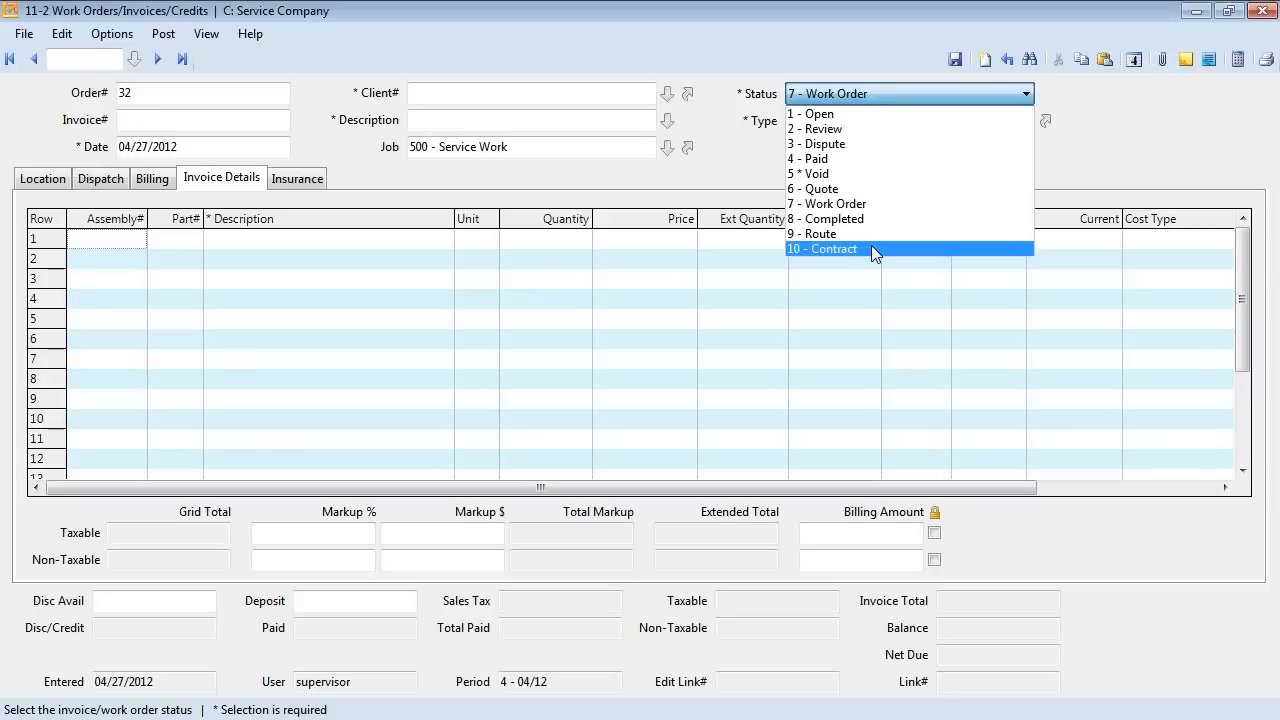
left_click(726, 148)
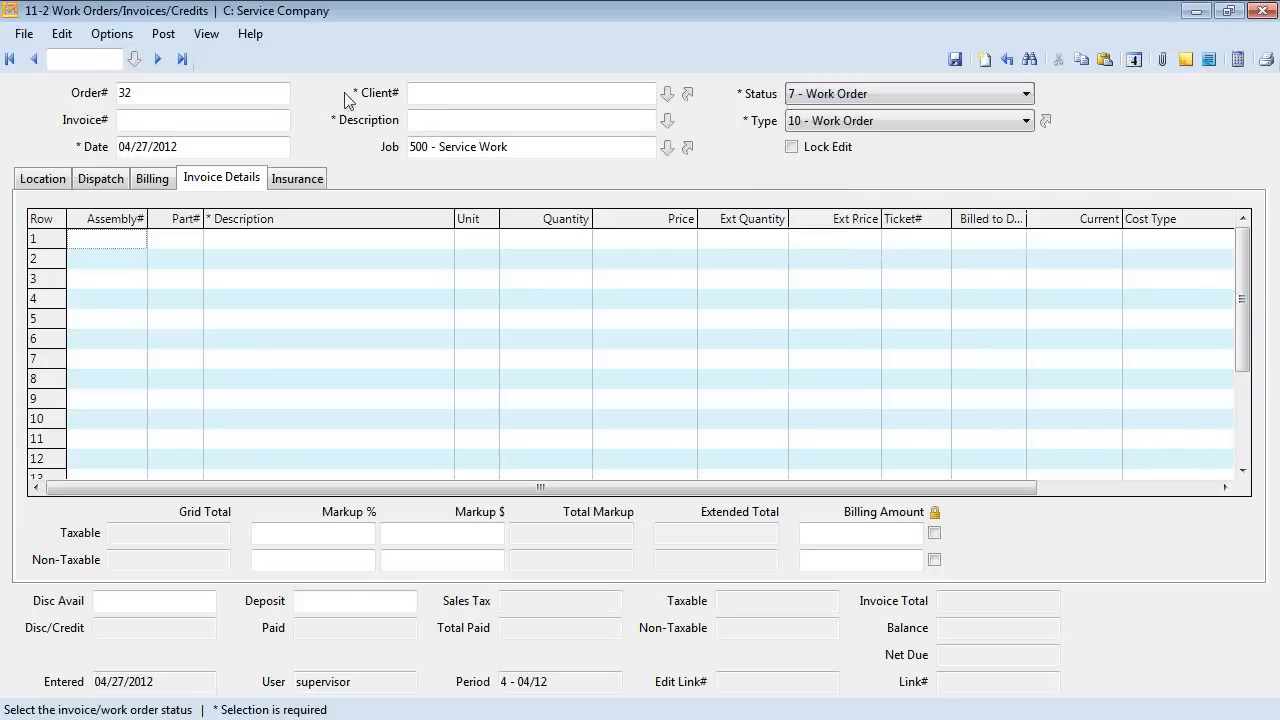
Discard the blank record, load order 31, and step back to work order 26, Water leak.
left_click(182, 60)
left_click(652, 437)
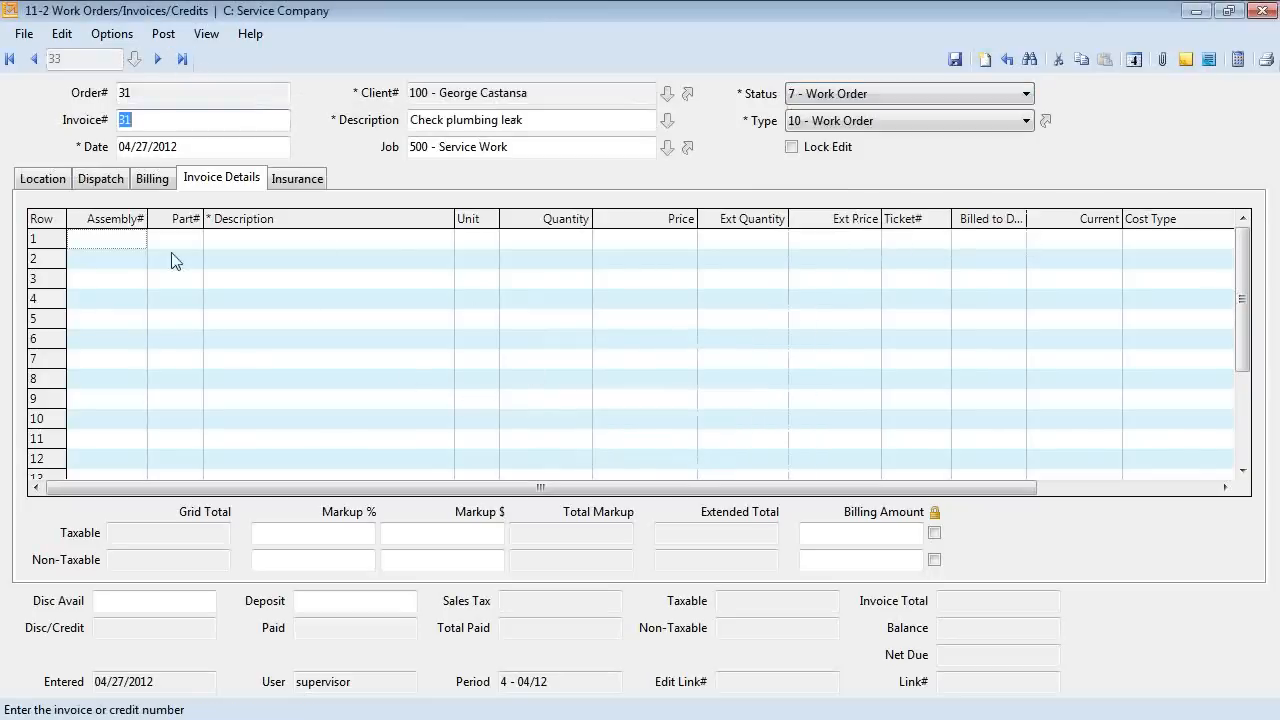
left_click(33, 59)
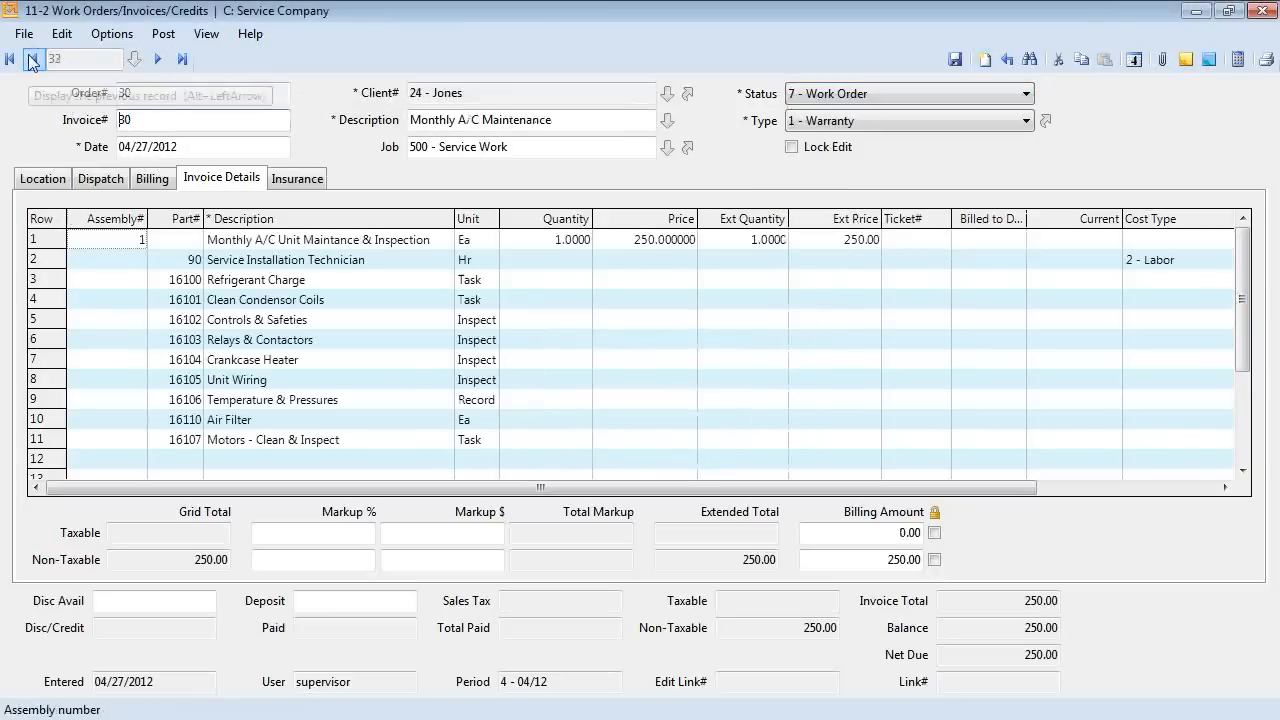
left_click(33, 59)
left_click(33, 59)
left_click(33, 59)
left_click(33, 59)
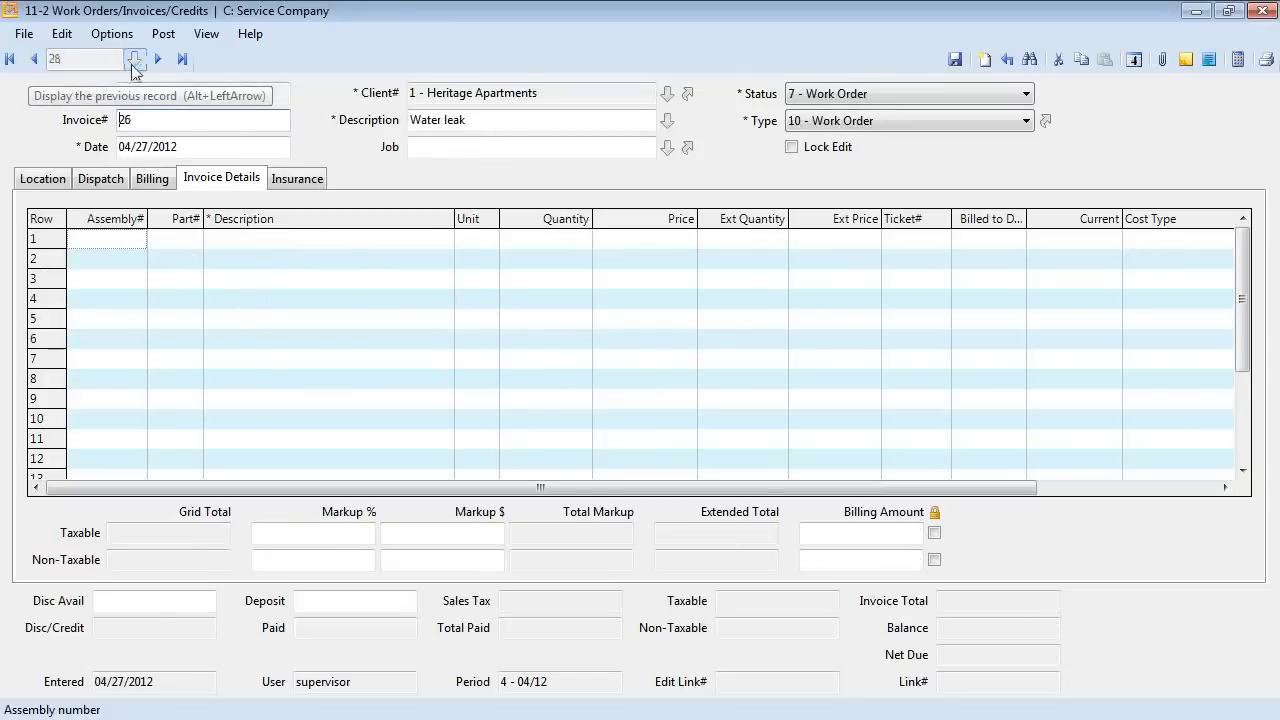
Check order 26's service order costs, find them empty, and close the window.
left_click(206, 33)
left_click(246, 54)
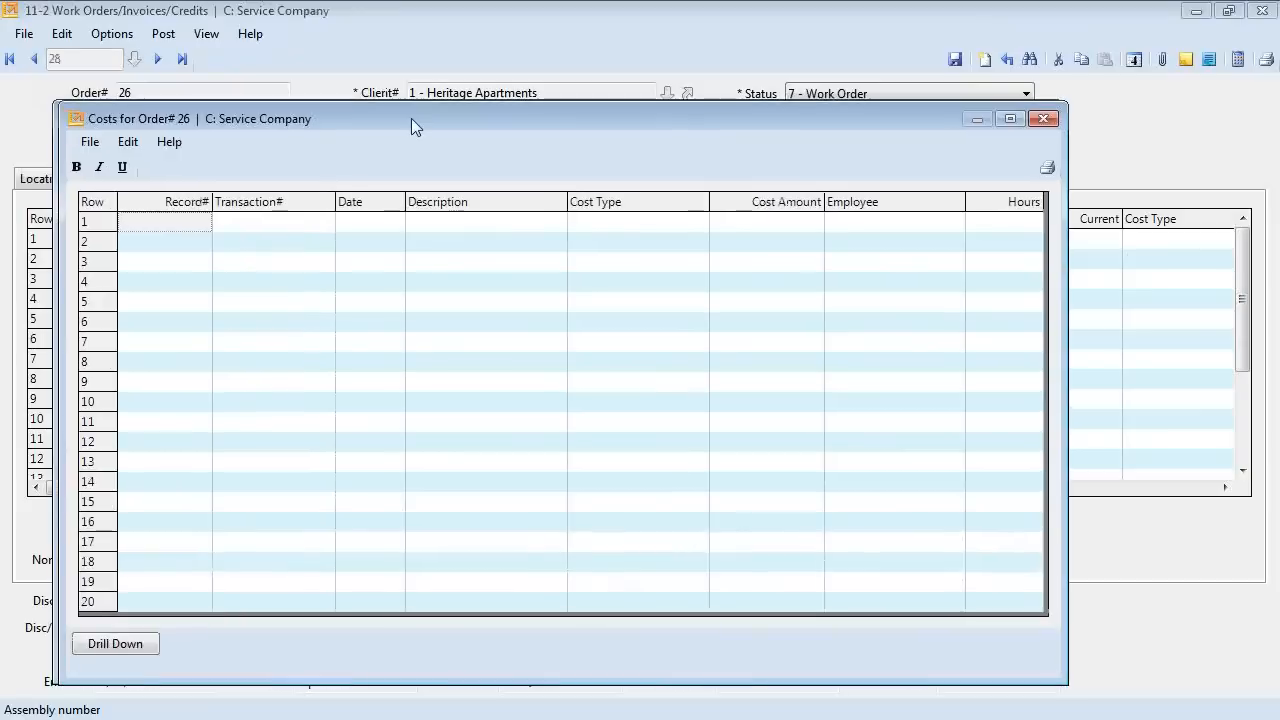
left_click_drag(411, 118, 424, 118)
left_click(1056, 119)
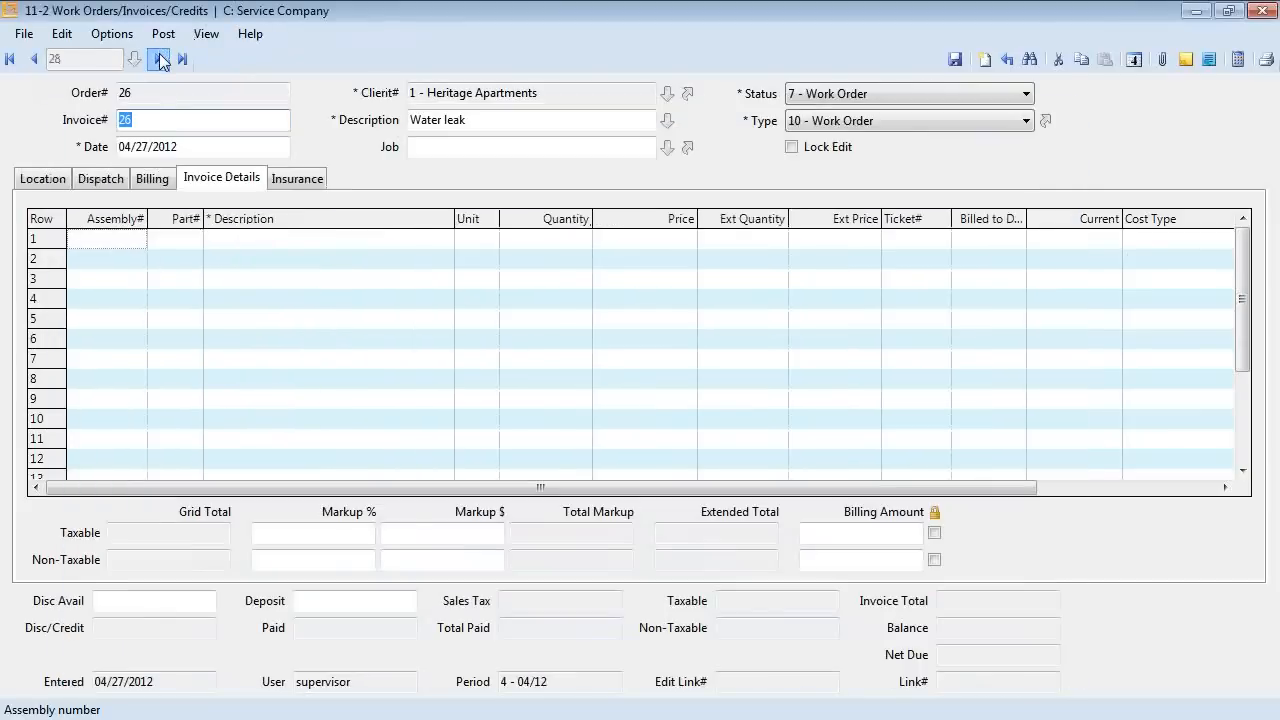
Advance to work order 28 and show its service order costs totaling 211.33.
left_click(160, 59)
left_click(160, 59)
left_click(206, 33)
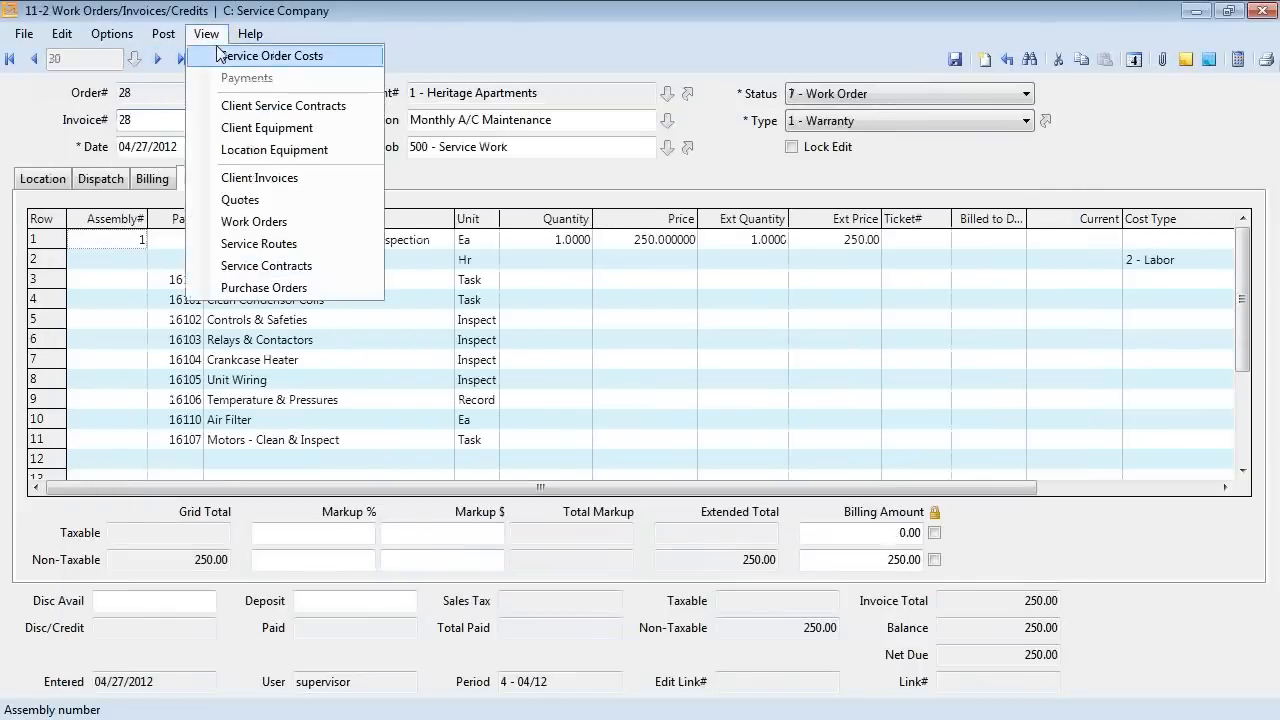
left_click(220, 55)
Move the order 28 costs window (labor 111.33, materials 100.00) aside, then close it.
left_click_drag(521, 113, 755, 145)
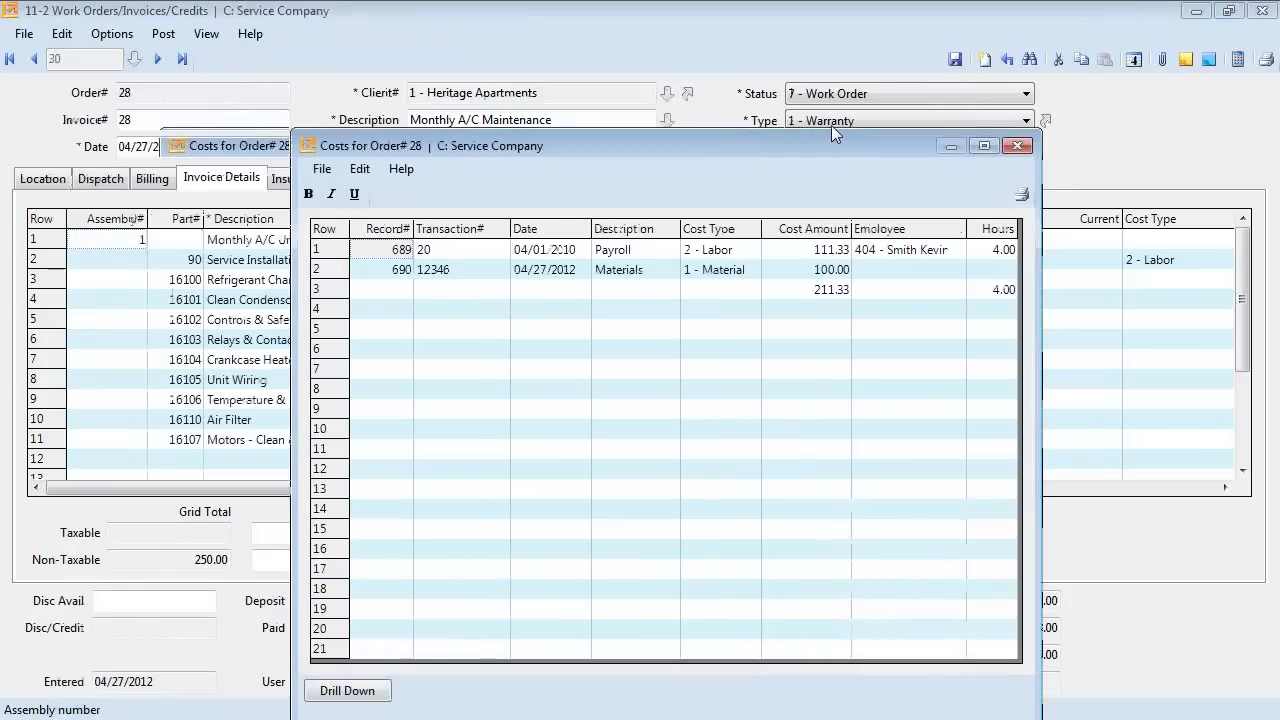
left_click_drag(831, 125, 885, 76)
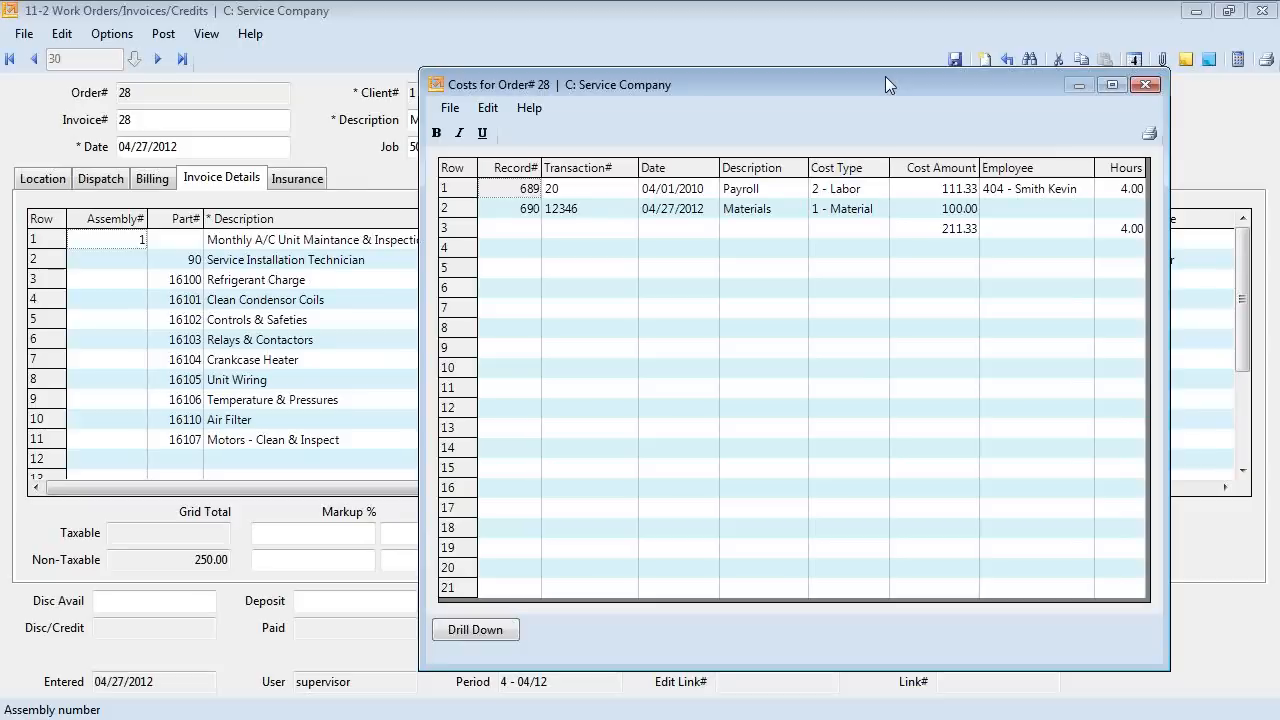
left_click(1146, 84)
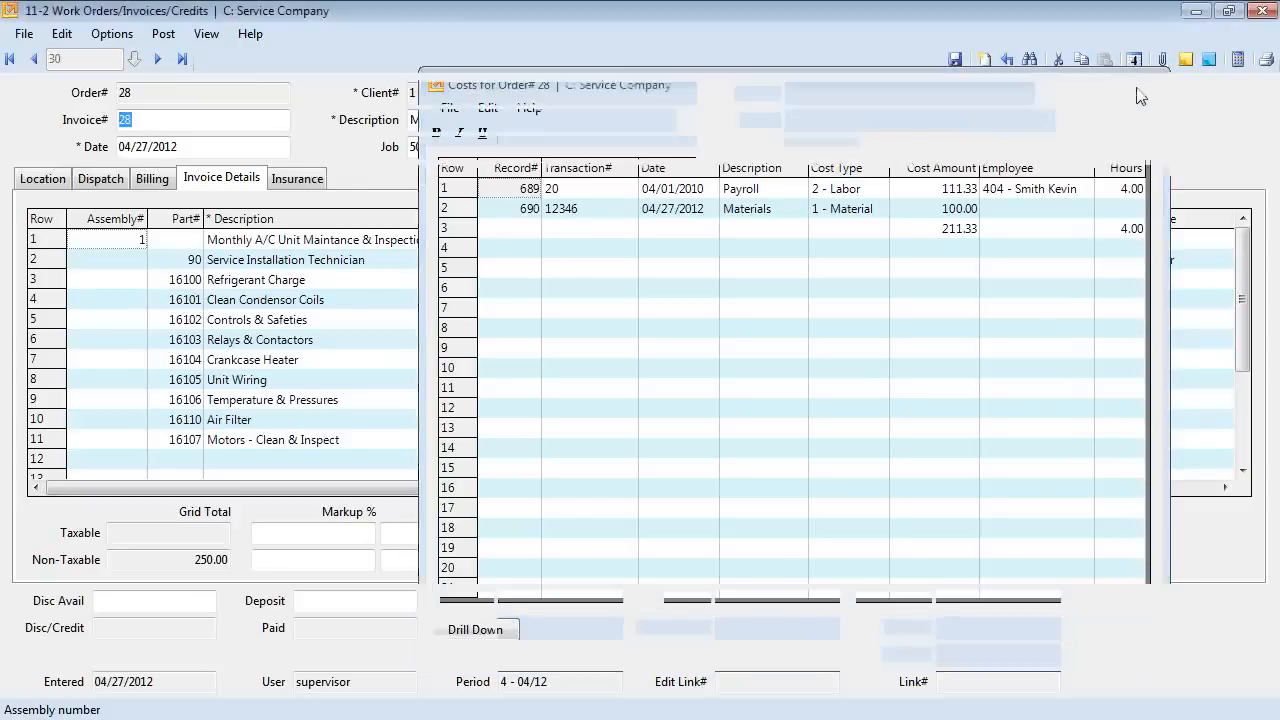
Complete order 31's dispatch row: completed 04/27/2012, actual 8:00 AM–12:00 PM, 4.00 hours.
left_click(58, 180)
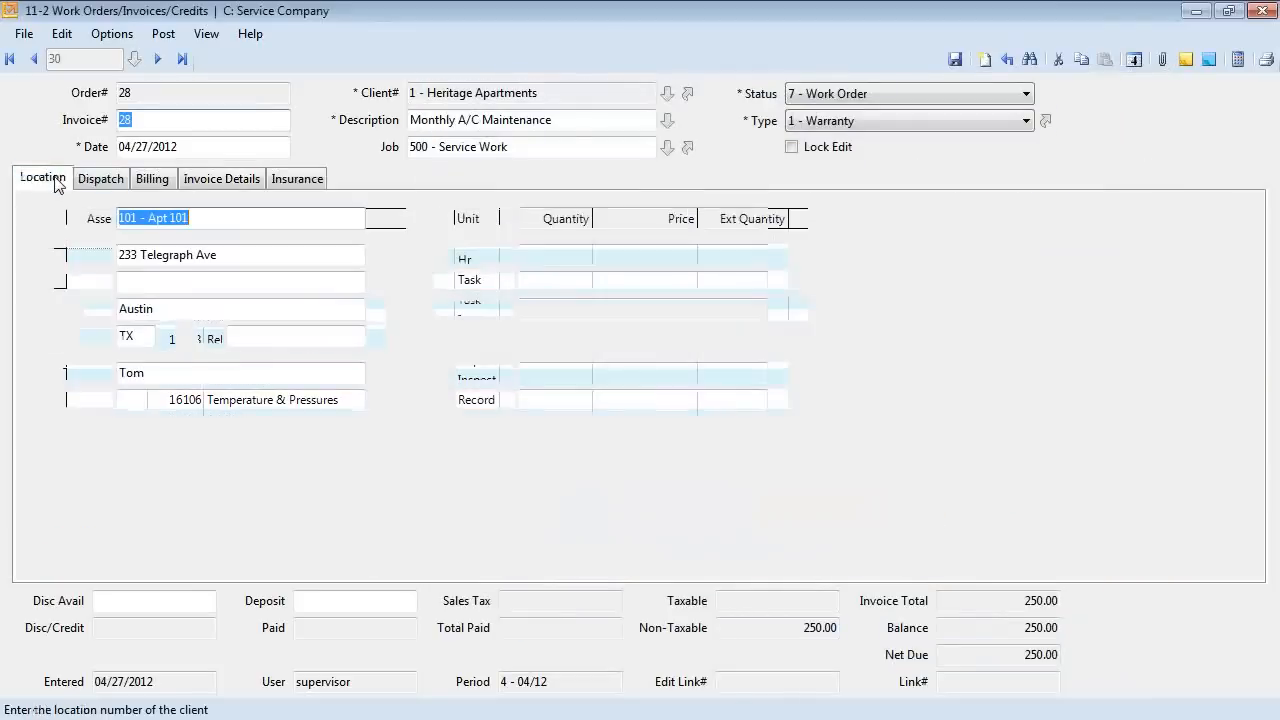
left_click(108, 179)
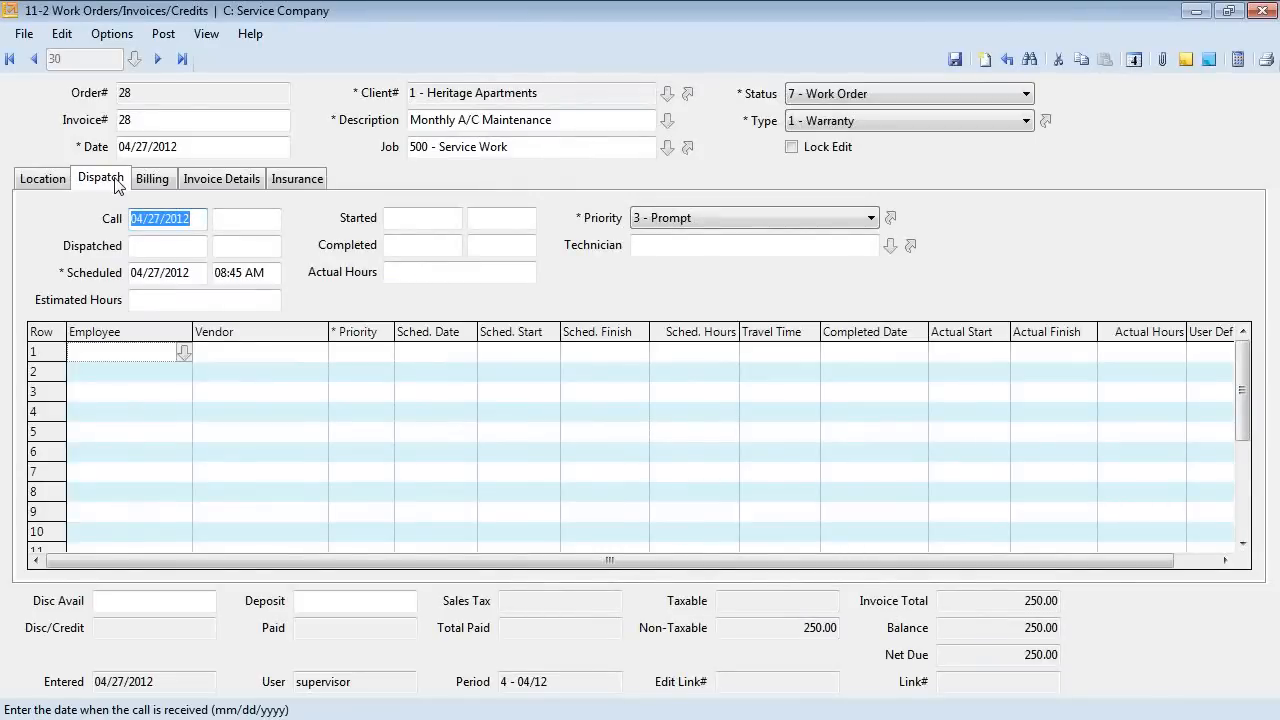
left_click(182, 59)
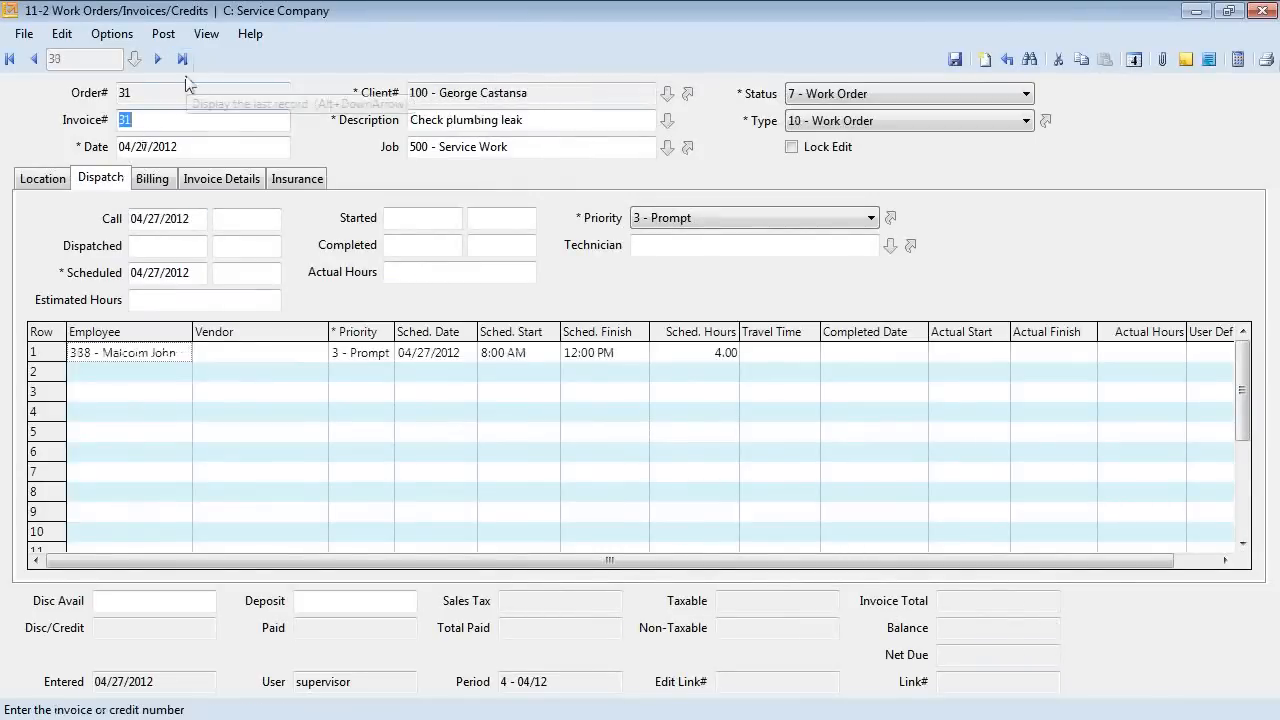
left_click(146, 351)
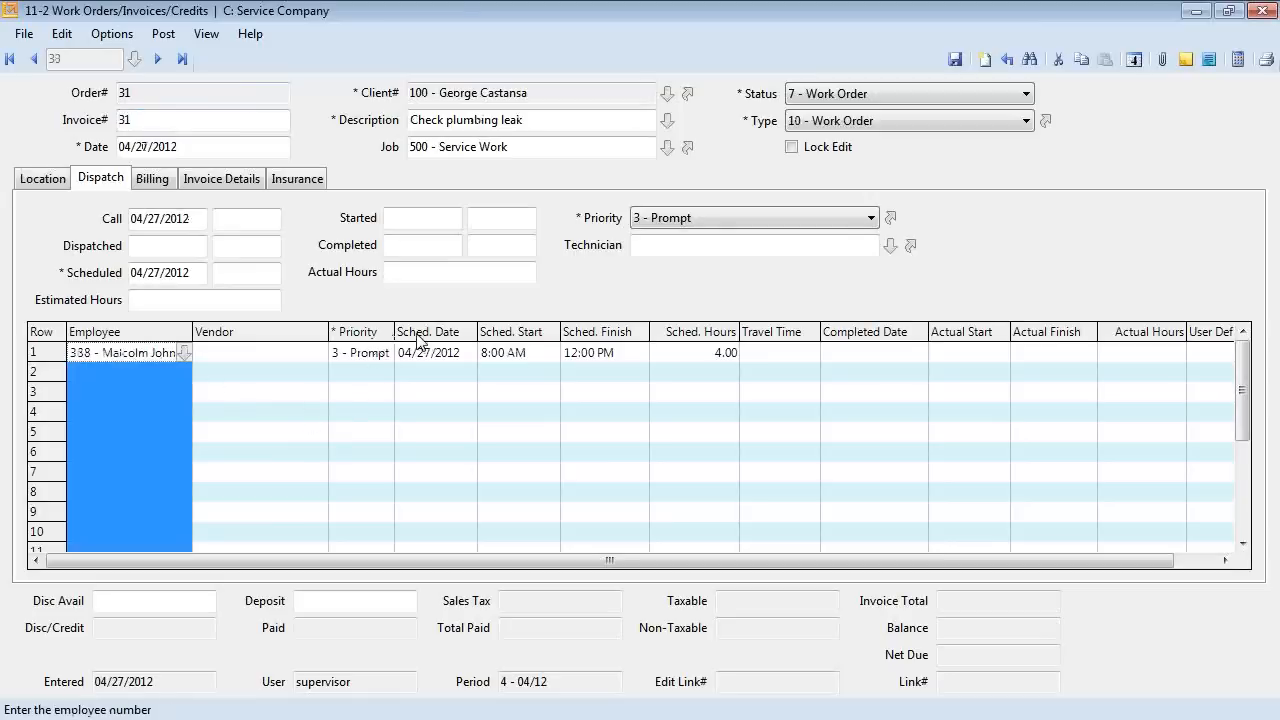
left_click_drag(418, 343, 676, 341)
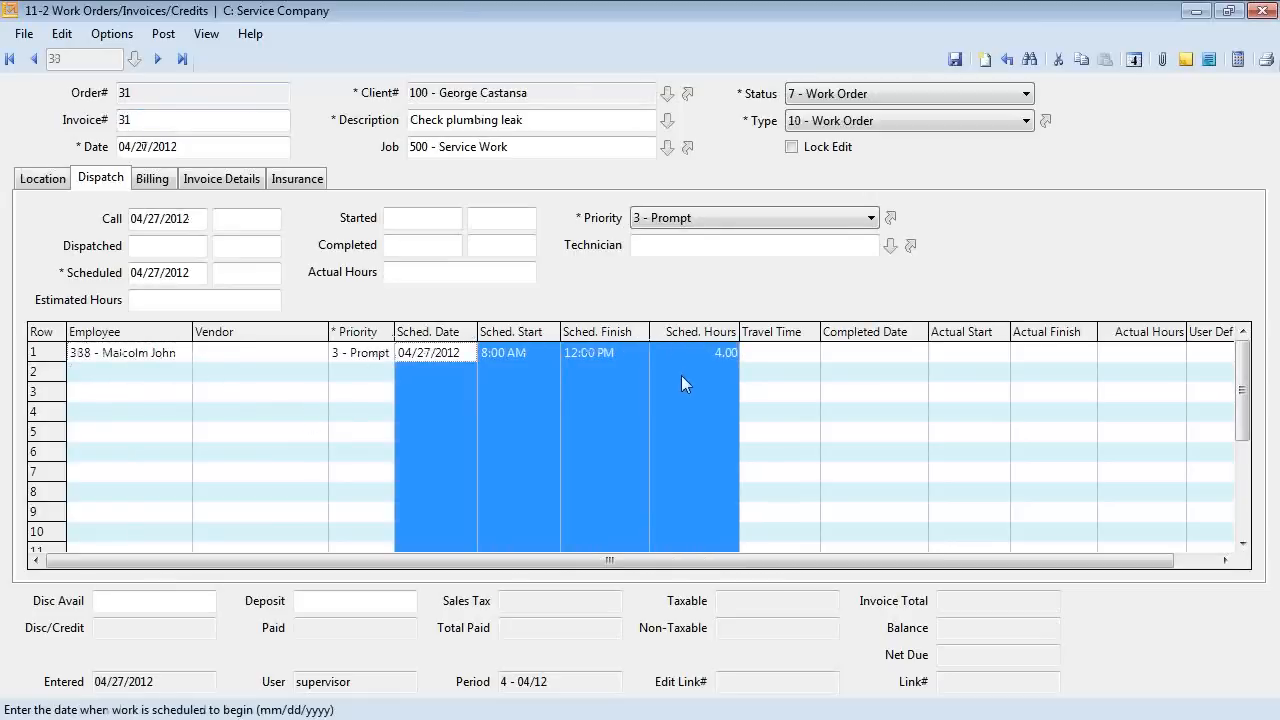
left_click(890, 352)
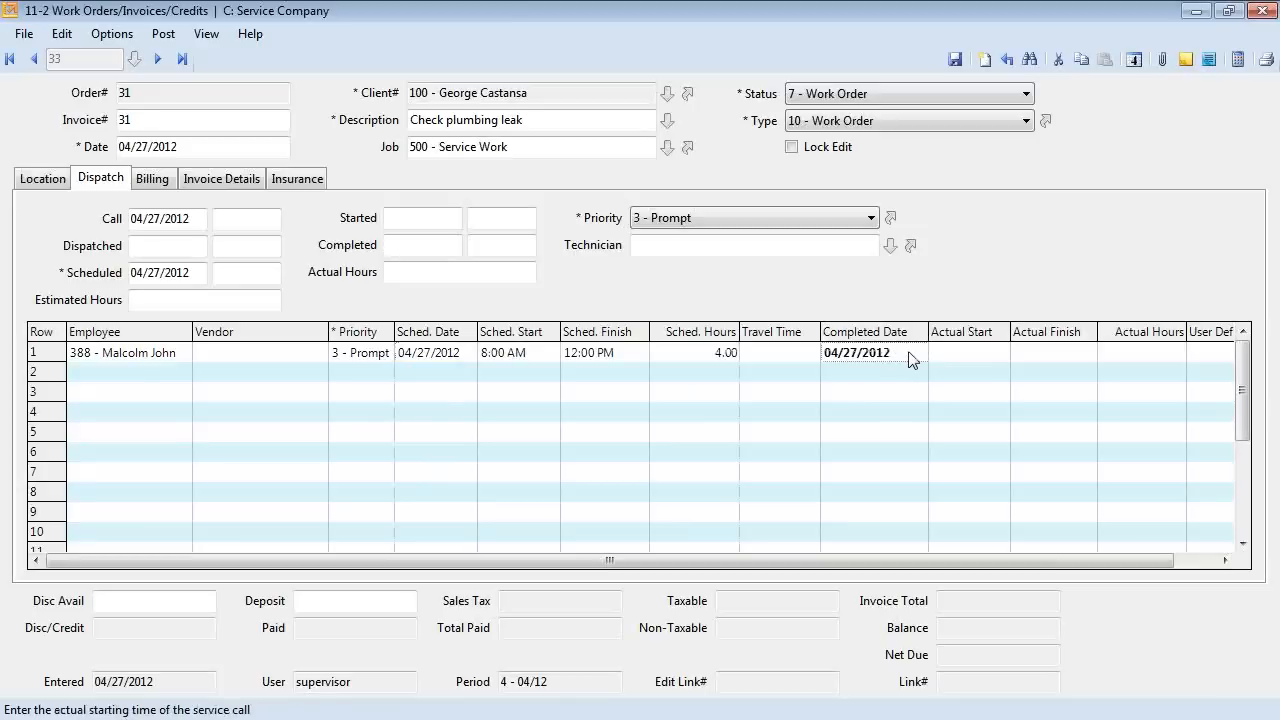
key("Tab")
key("Tab")
key("Tab")
key("Tab")
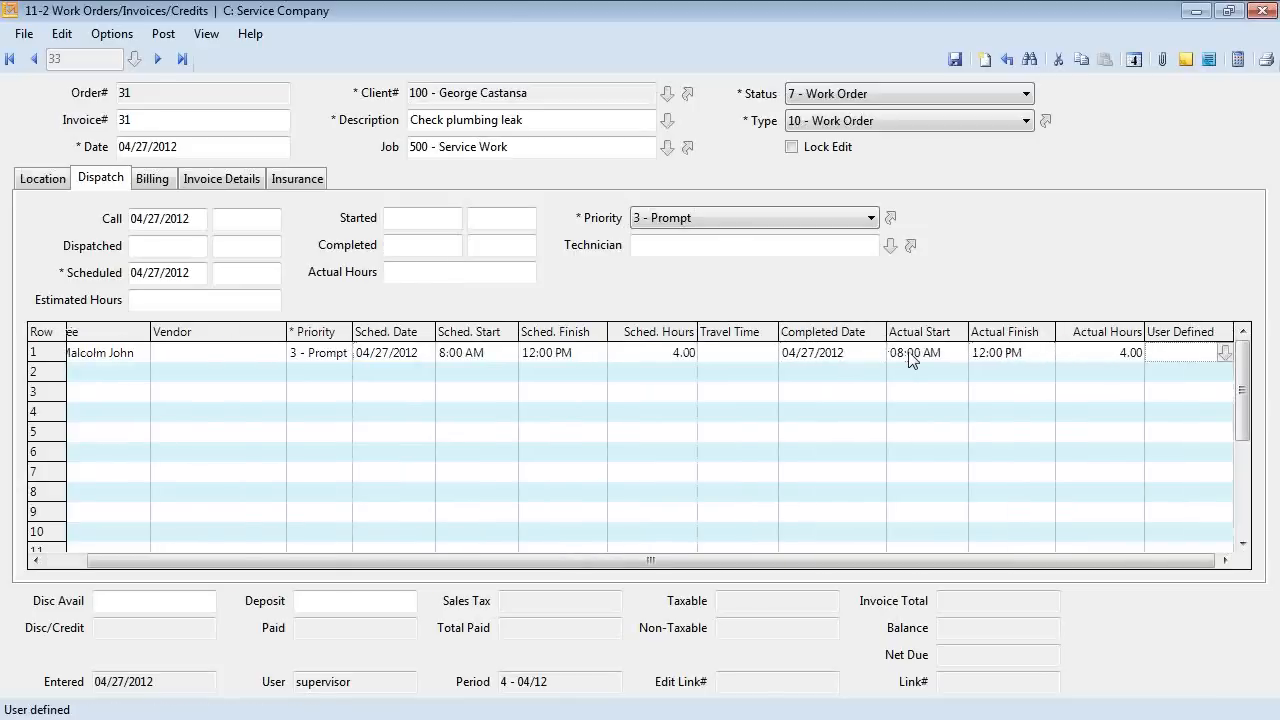
Autofit all dispatch grid columns and check order 31's 4.00 actual hours.
right_click(650, 437)
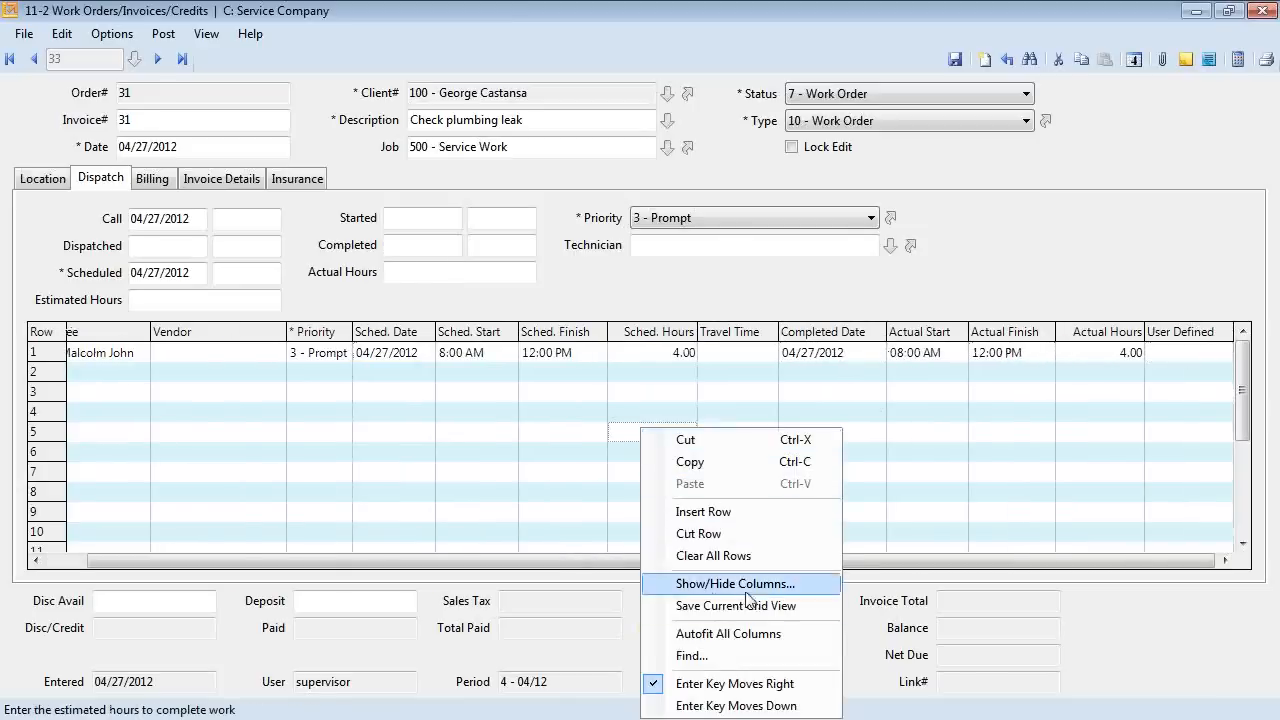
left_click(742, 633)
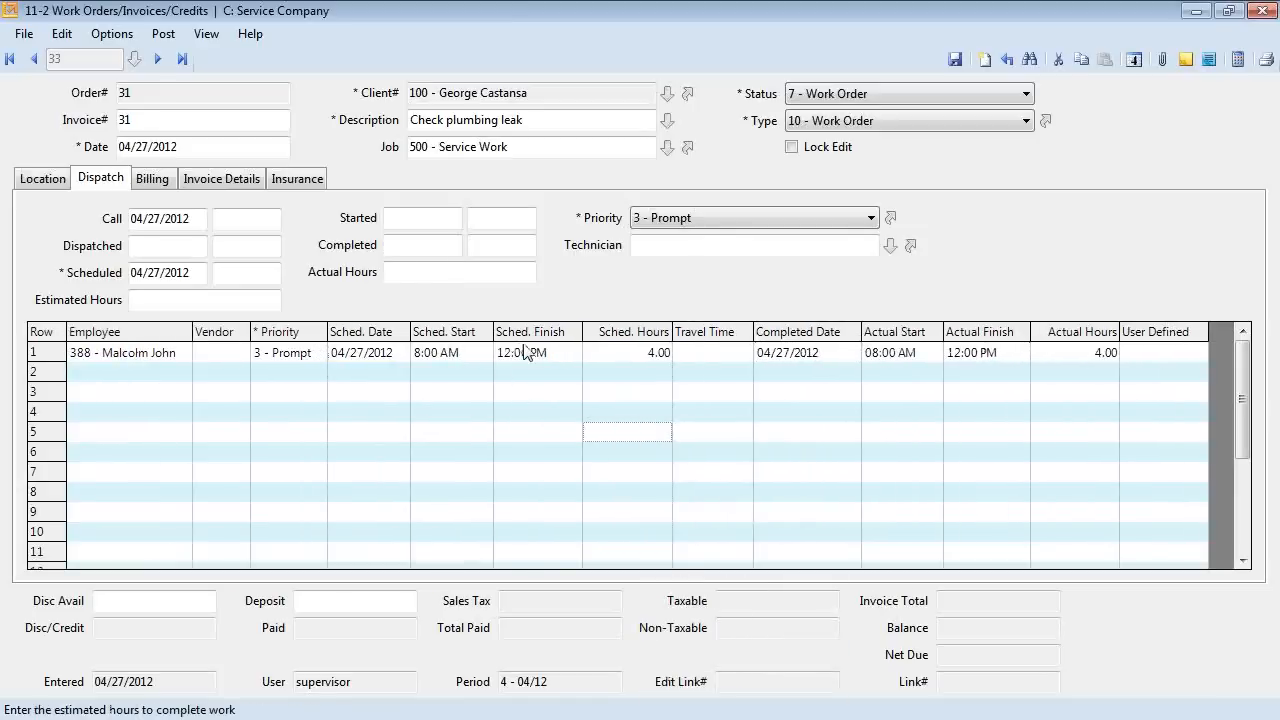
left_click(1100, 362)
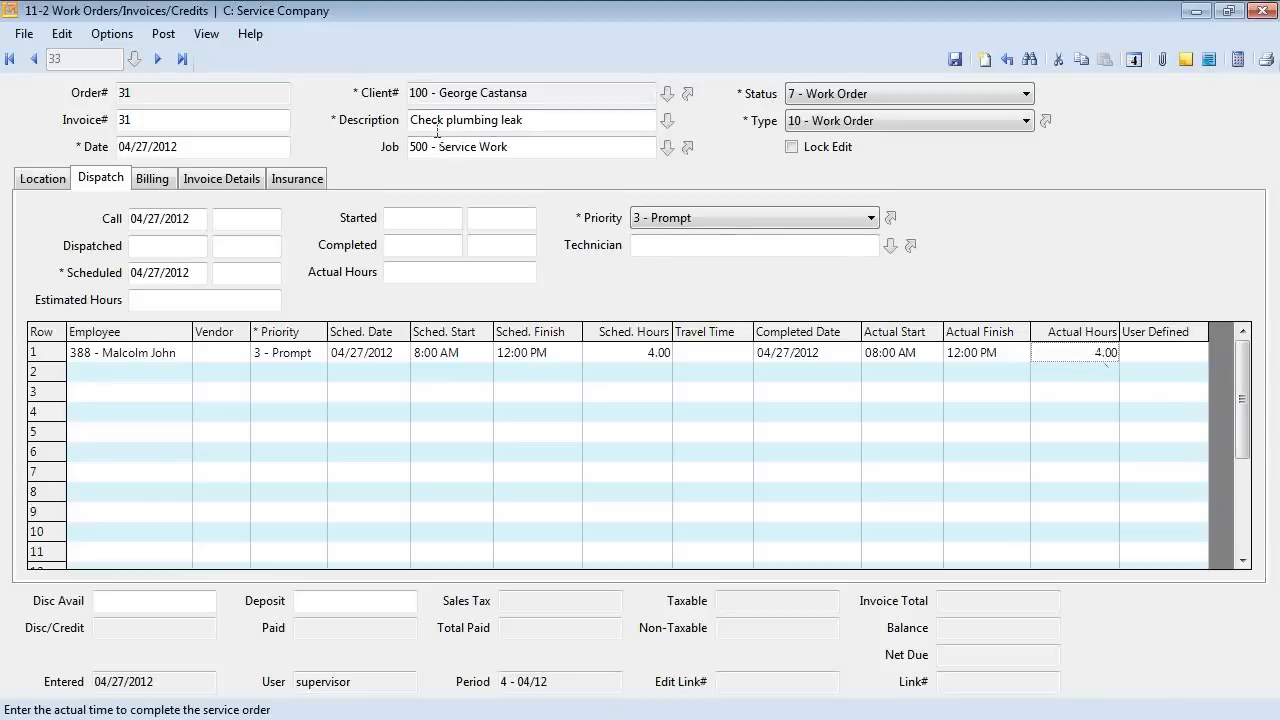
left_click(205, 33)
mouse_move(162, 33)
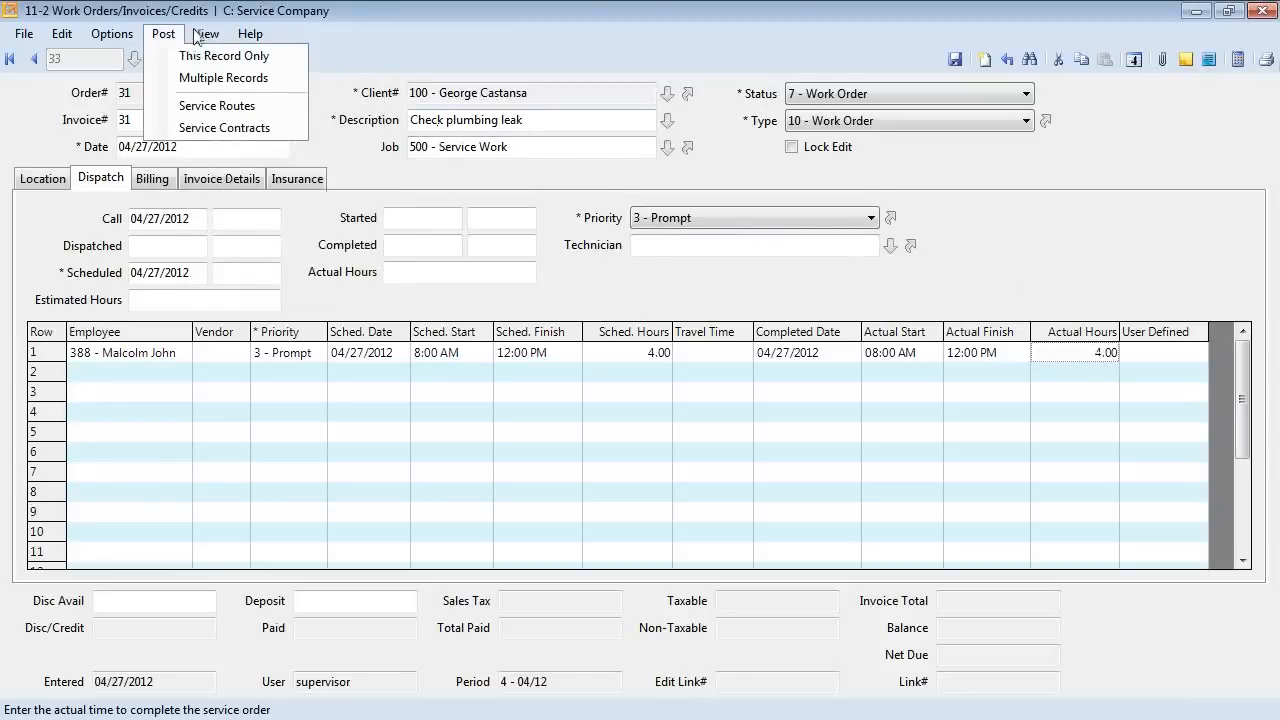
Review the list of all work orders and the empty client invoices window, closing each.
mouse_move(206, 36)
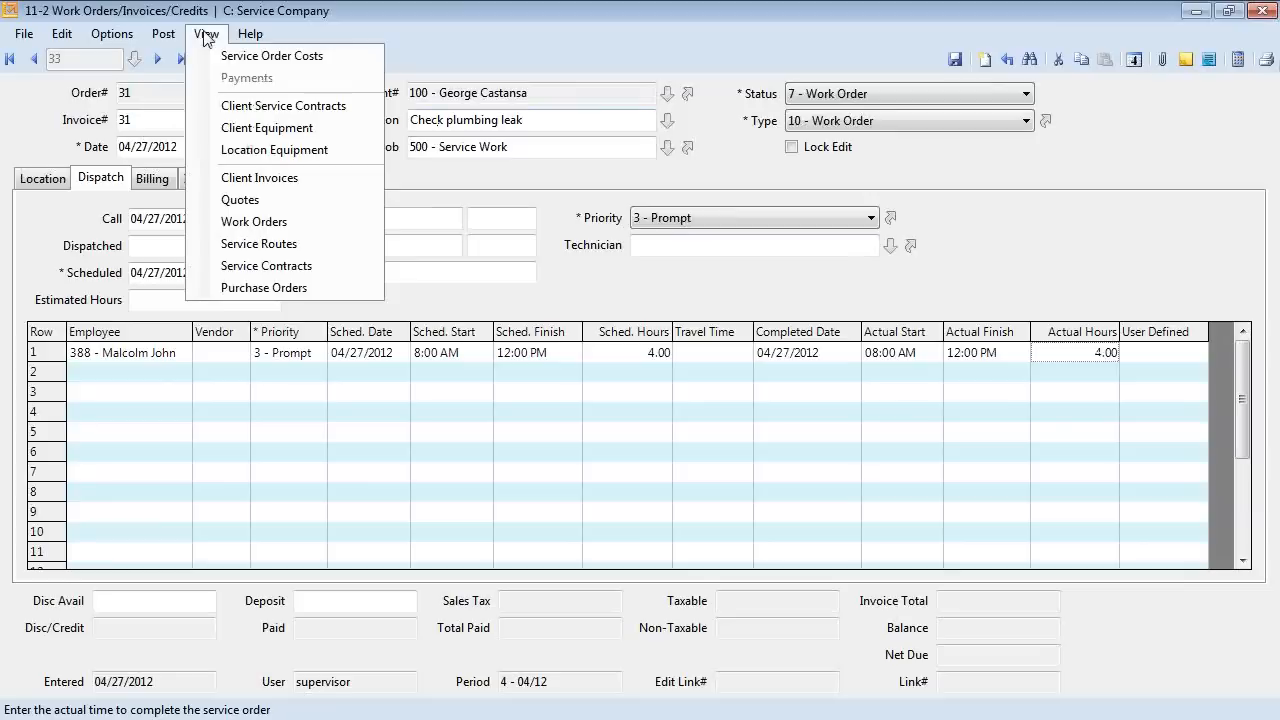
left_click(264, 229)
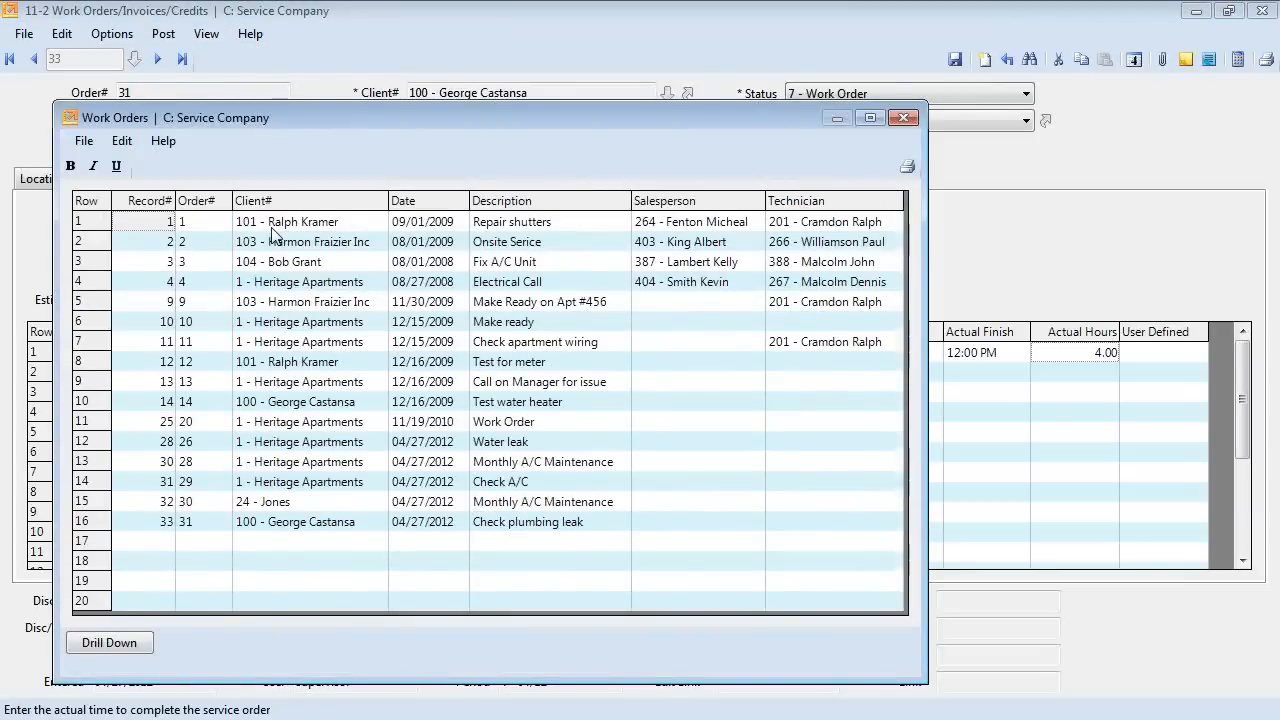
left_click(910, 116)
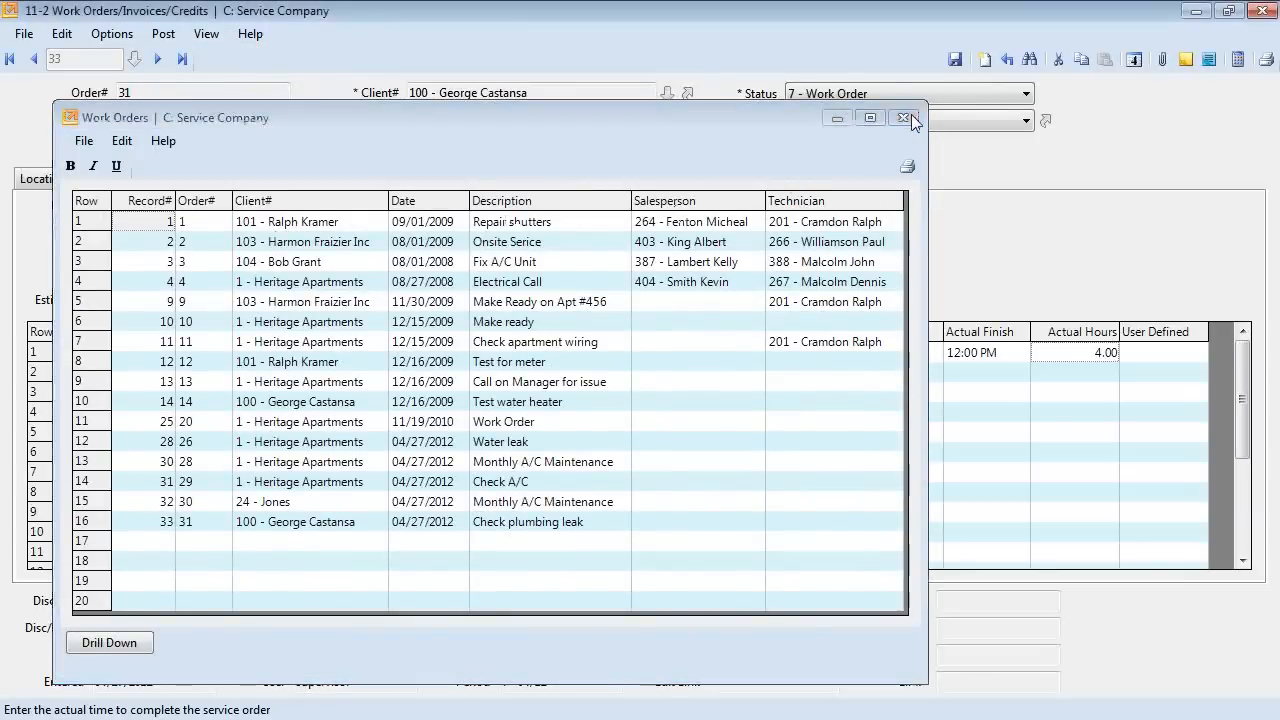
left_click(206, 33)
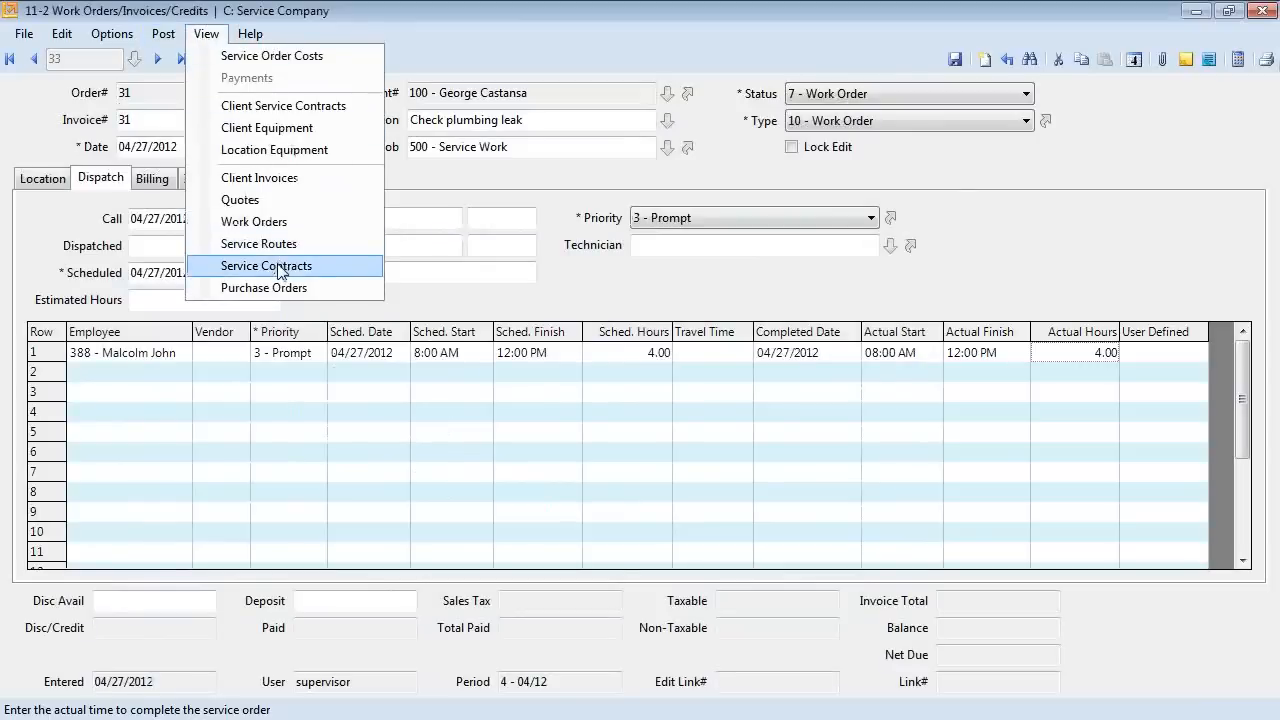
left_click(270, 178)
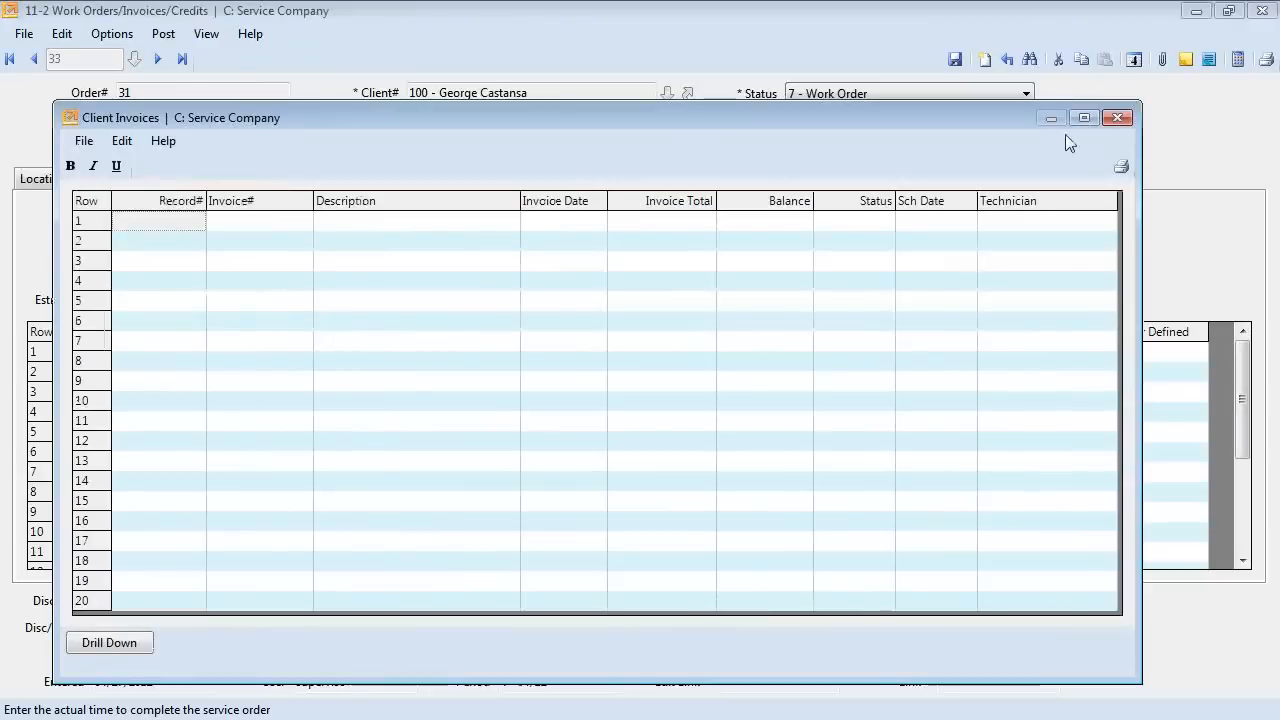
left_click(1116, 121)
Dismiss the related views list and exit the work orders window with File > Exit.
left_click(216, 33)
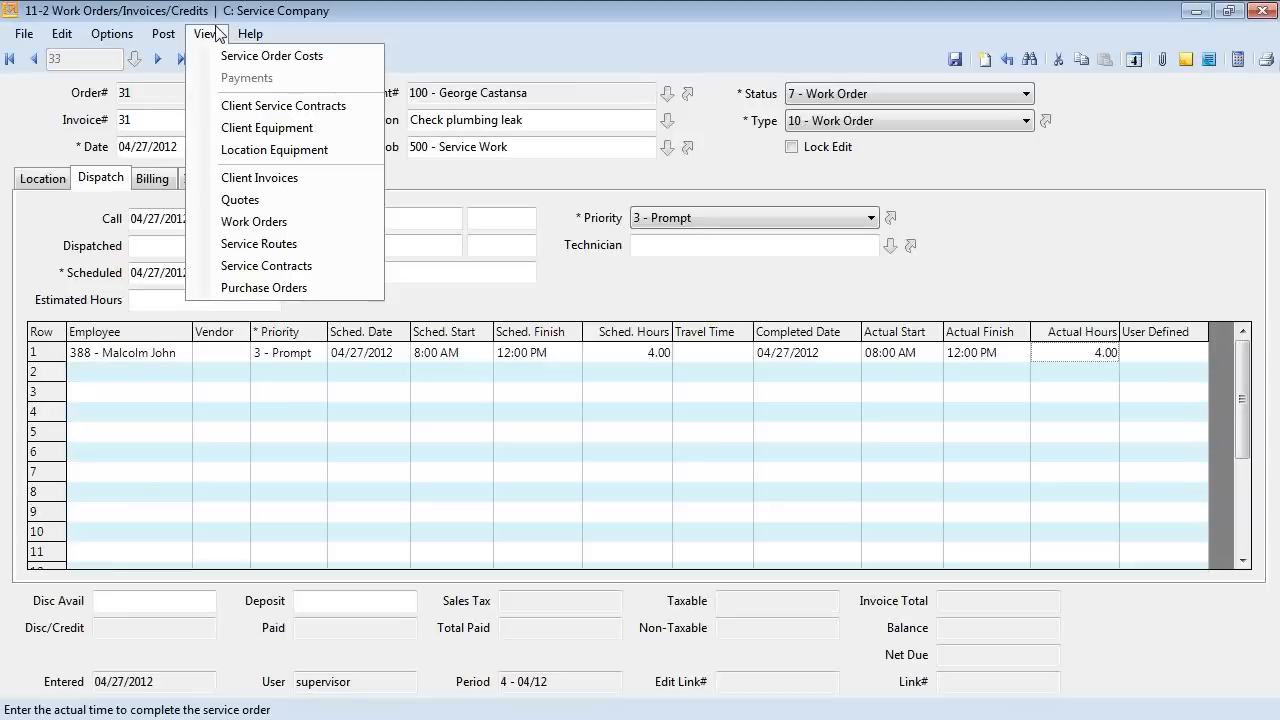
left_click(474, 192)
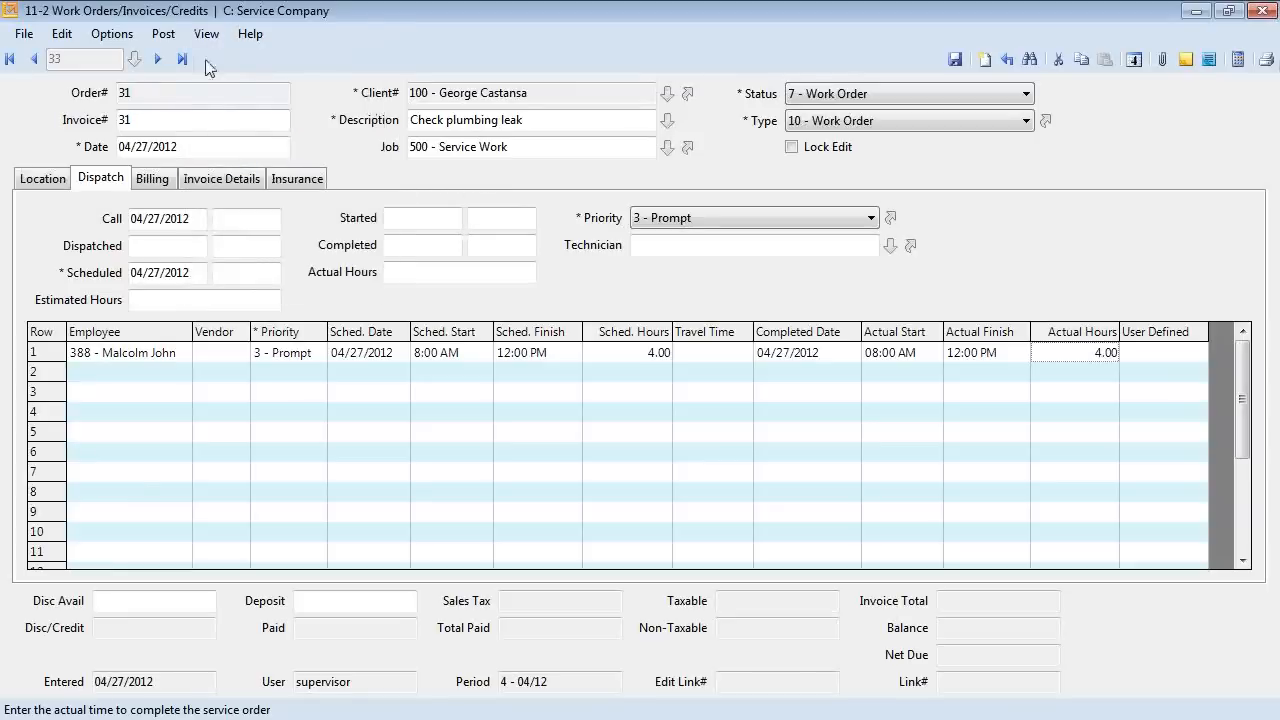
left_click(24, 34)
left_click(287, 47)
left_click(256, 38)
left_click(15, 38)
left_click(24, 34)
left_click(55, 251)
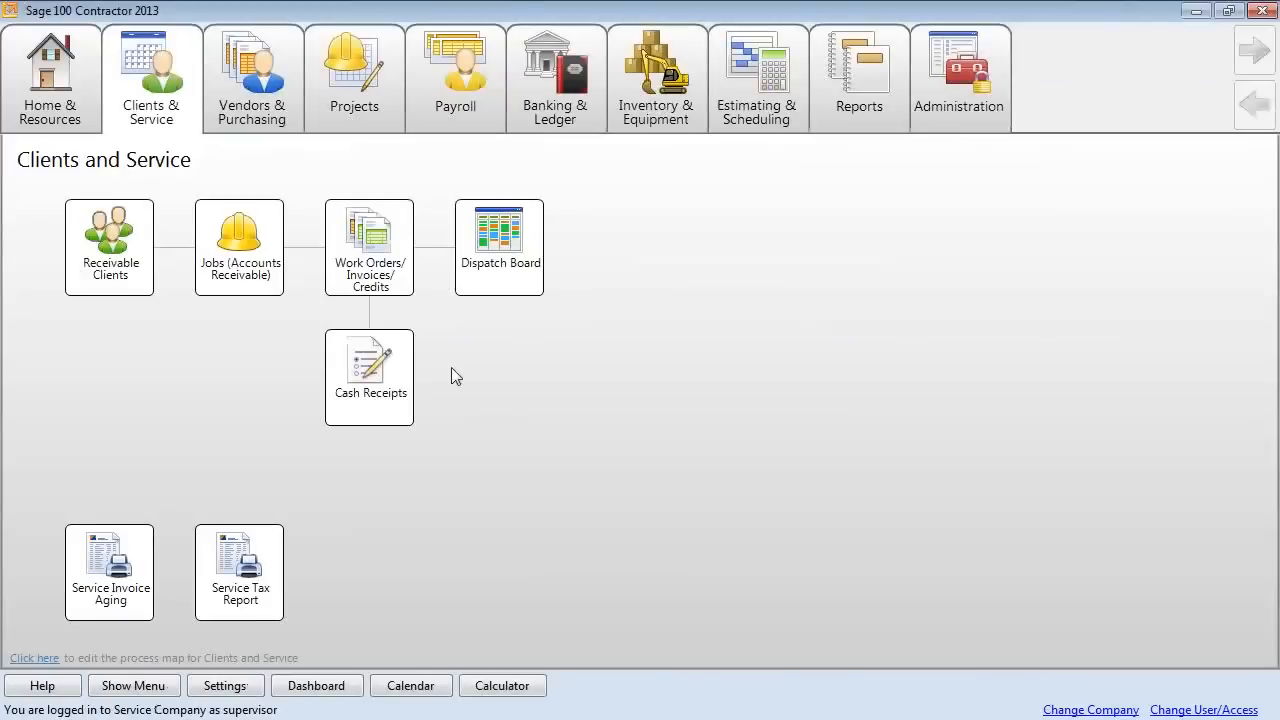